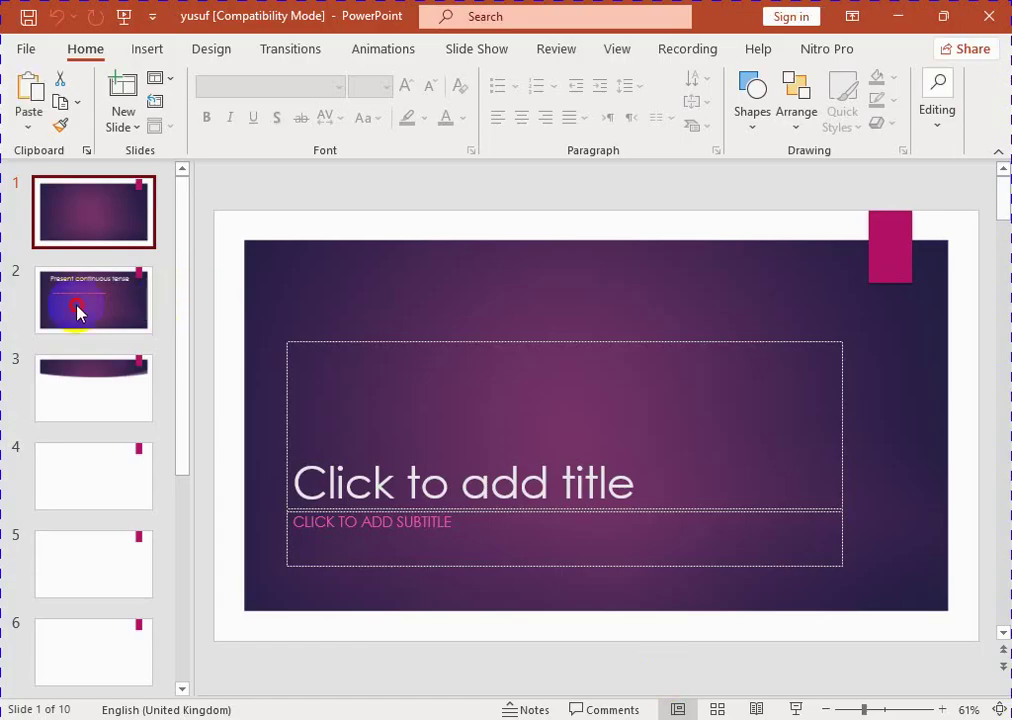
# View the Present continuous tense slide, then select empty slide 3 for editing
pyautogui.click(80, 313)
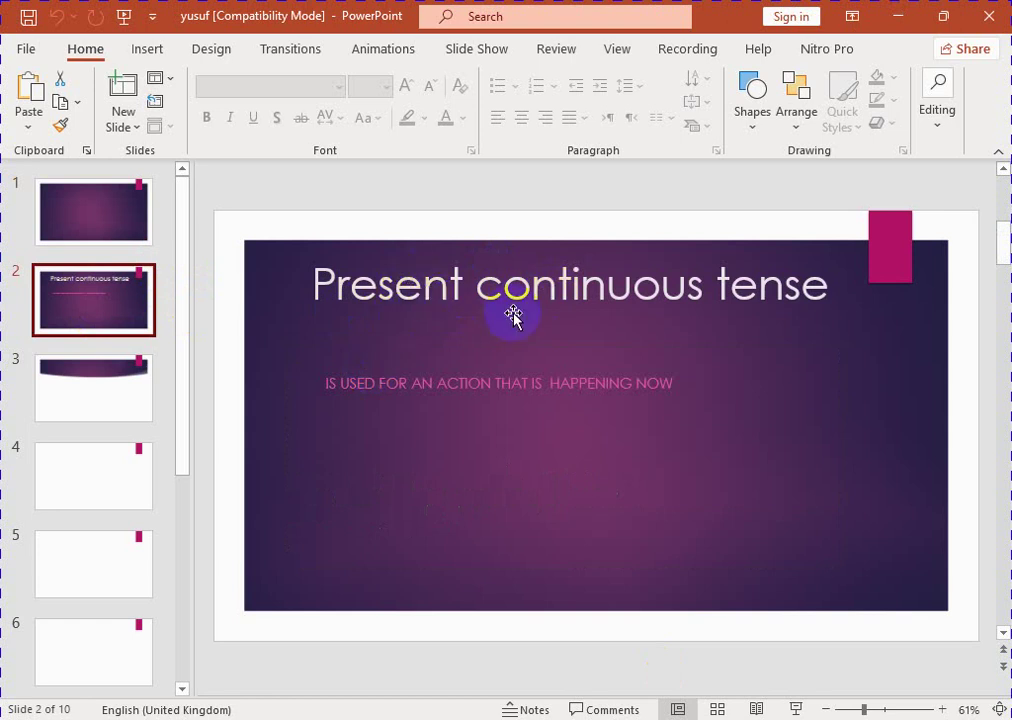
pyautogui.click(55, 385)
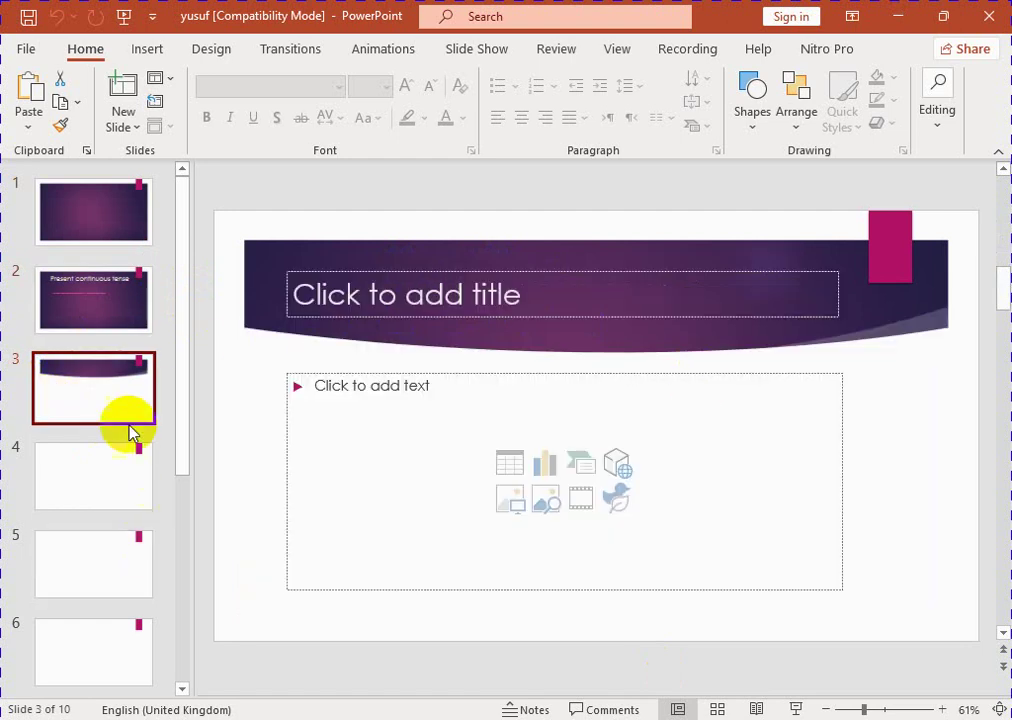
pyautogui.scroll(-1, 135, 451)
pyautogui.scroll(-1, 135, 478)
pyautogui.scroll(2, 135, 481)
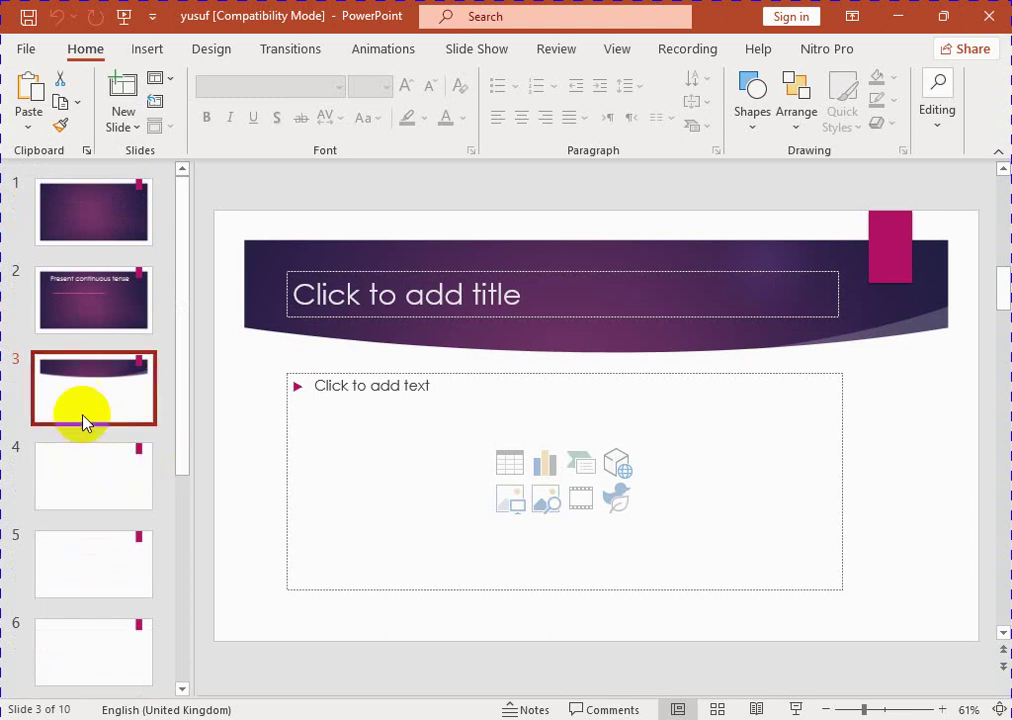
pyautogui.click(92, 388)
# Delete slide 3 and the remaining extra slides
pyautogui.rightClick(80, 386)
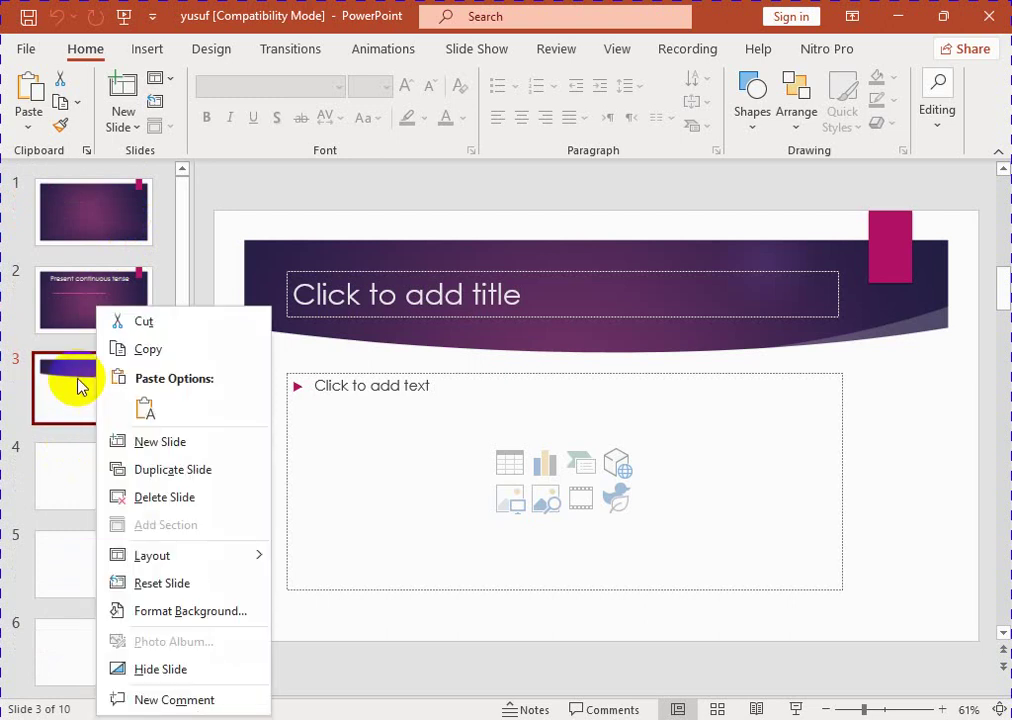
pyautogui.click(165, 497)
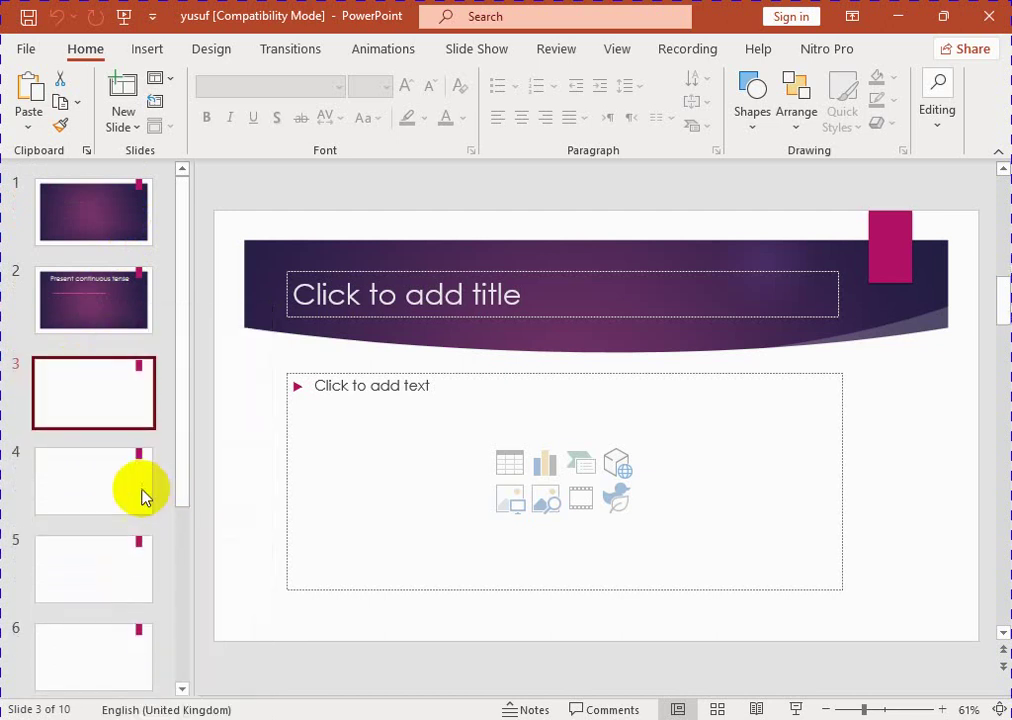
pyautogui.press('Delete')
pyautogui.press('Delete')
pyautogui.press('Delete')
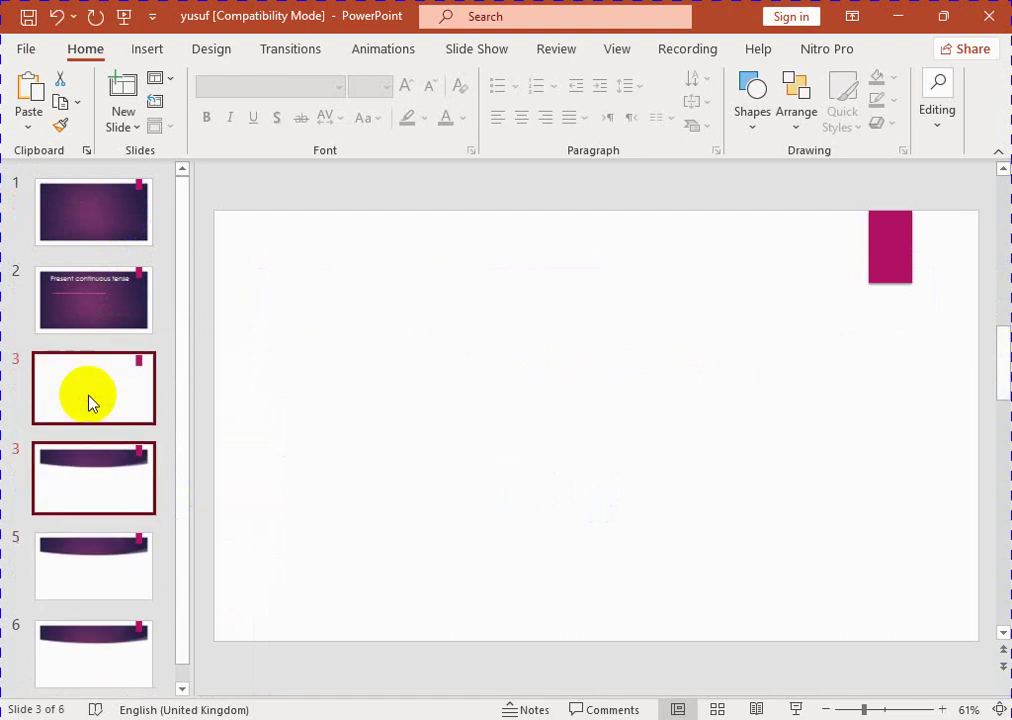
pyautogui.press('Delete')
pyautogui.press('Delete')
pyautogui.press('Delete')
pyautogui.press('Delete')
pyautogui.press('Delete')
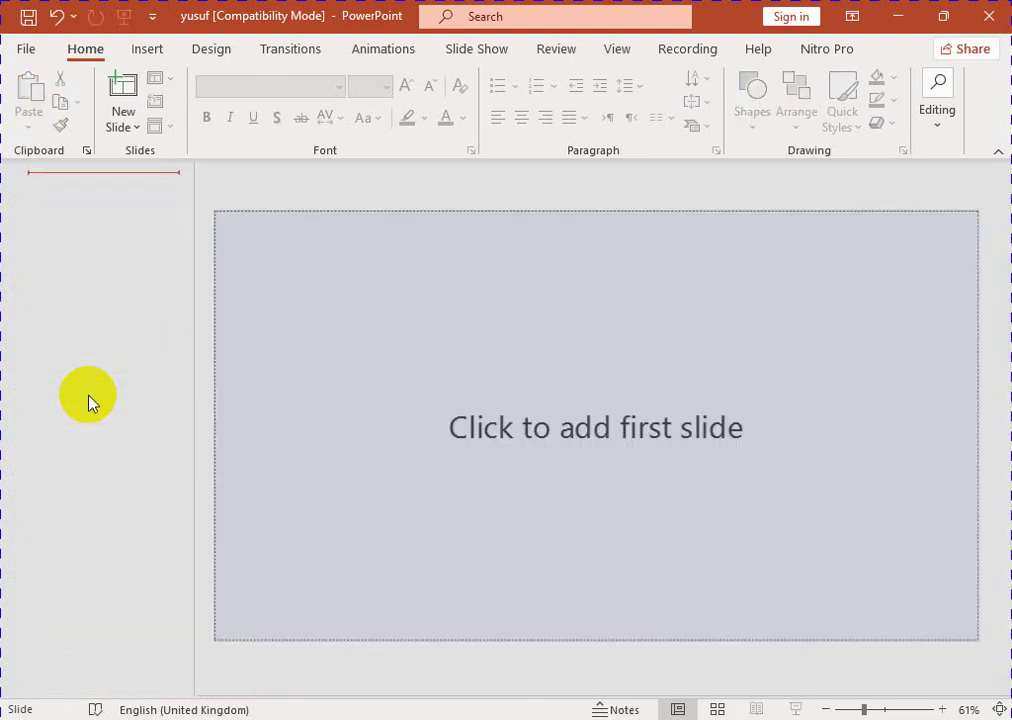
# Restore the deleted slides, then remove the blank title slide, keeping only the Present continuous tense slide
pyautogui.hotkey('ctrl', 'z')
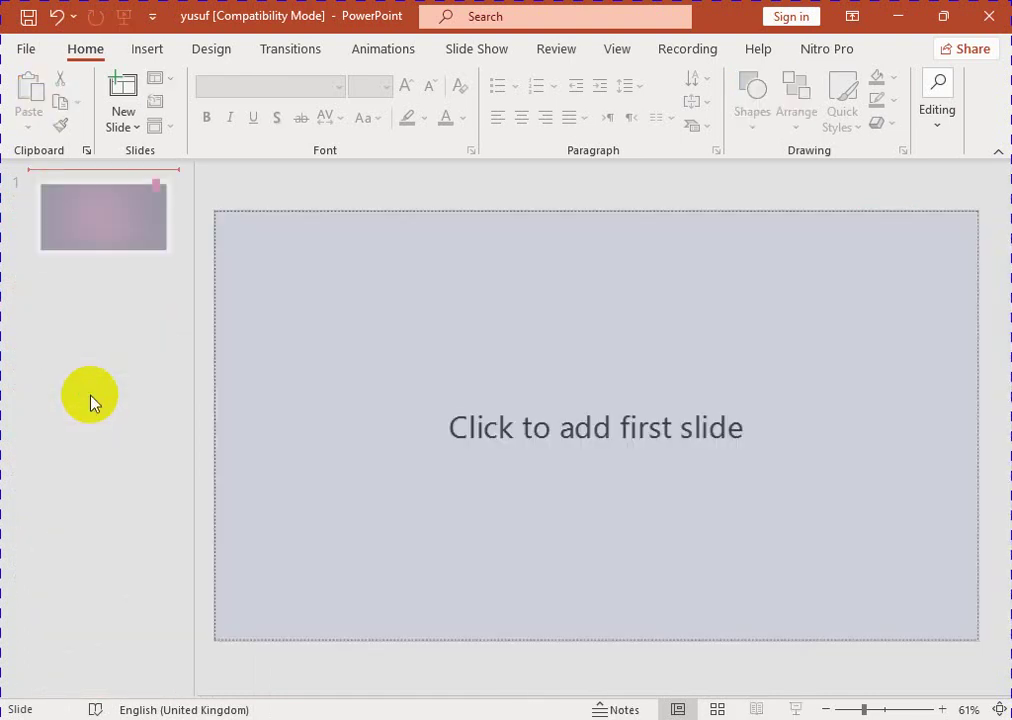
pyautogui.hotkey('ctrl', 'z')
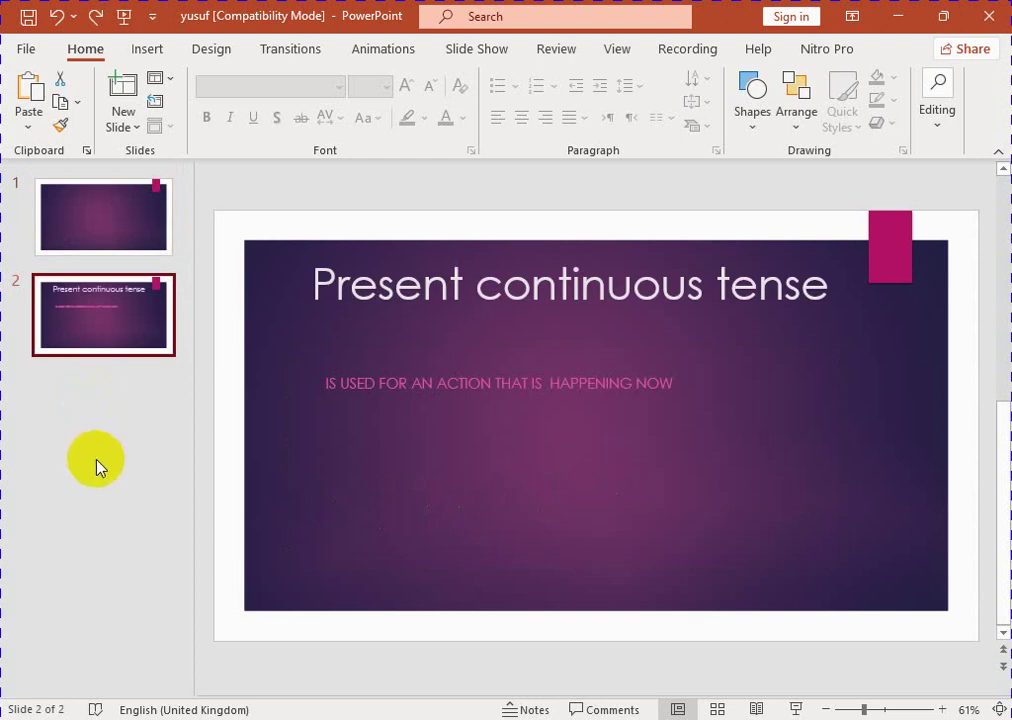
pyautogui.click(99, 465)
pyautogui.click(99, 207)
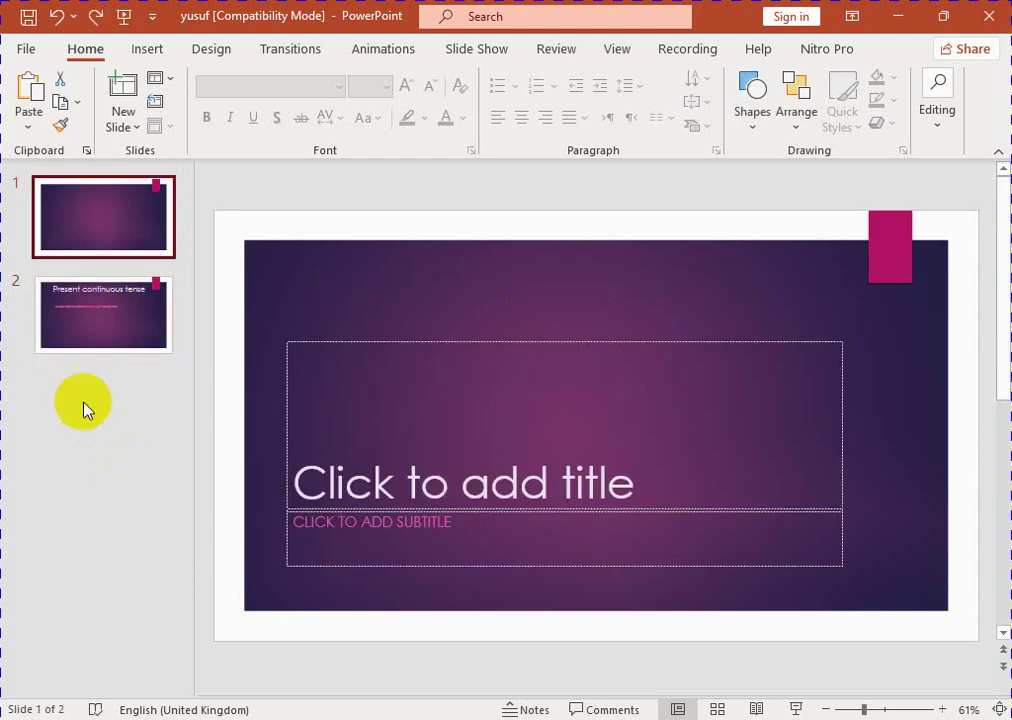
pyautogui.keyDown('shift'); pyautogui.click(113, 289); pyautogui.keyUp('shift')
pyautogui.hotkey('ctrl', 'z')
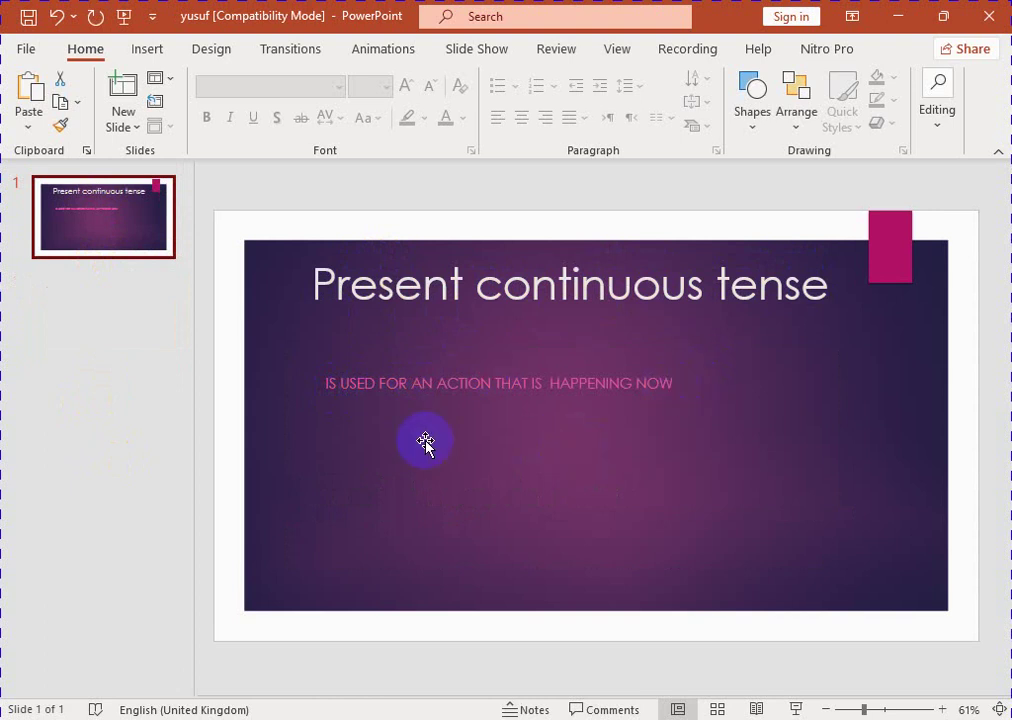
# Insert a Blank-layout slide right after the Present continuous tense slide
pyautogui.click(54, 316)
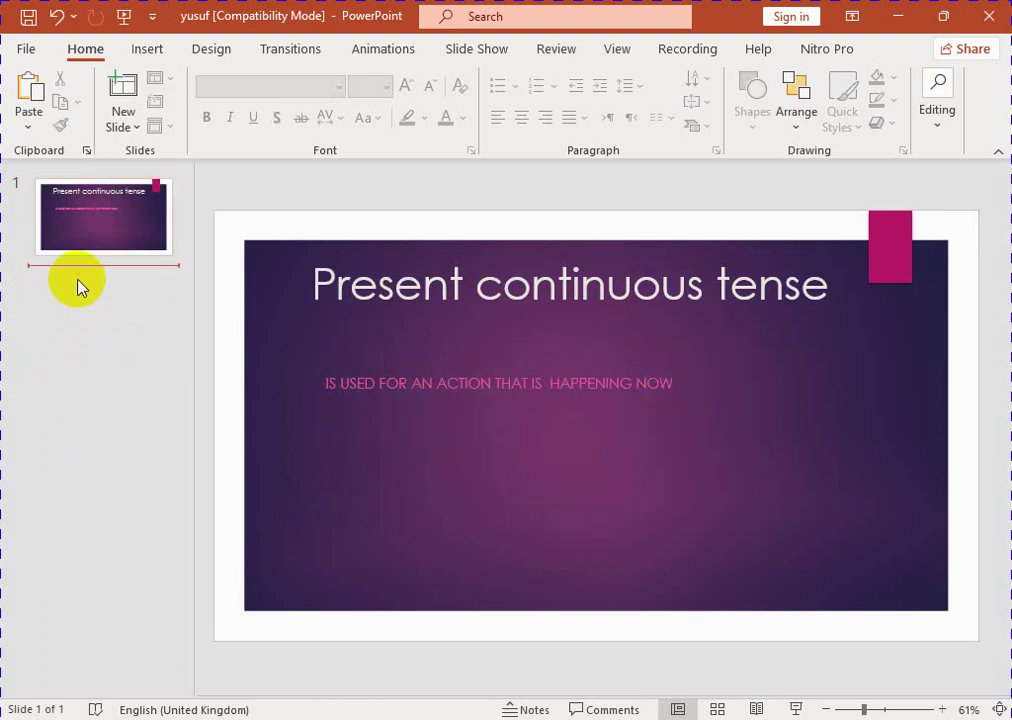
pyautogui.click(126, 134)
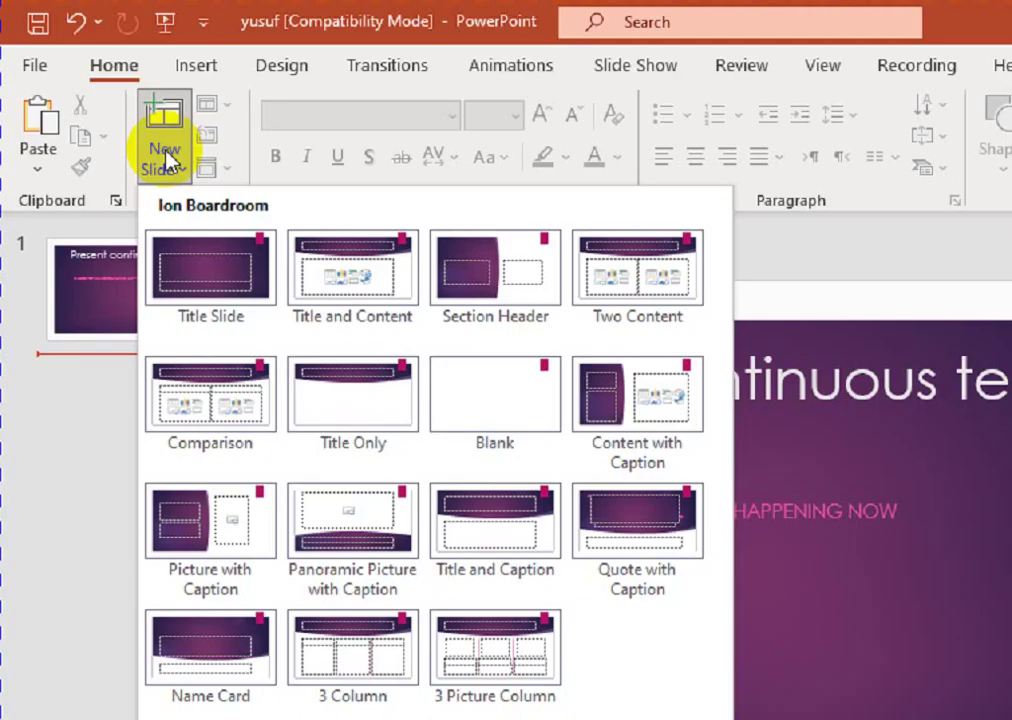
pyautogui.click(123, 118)
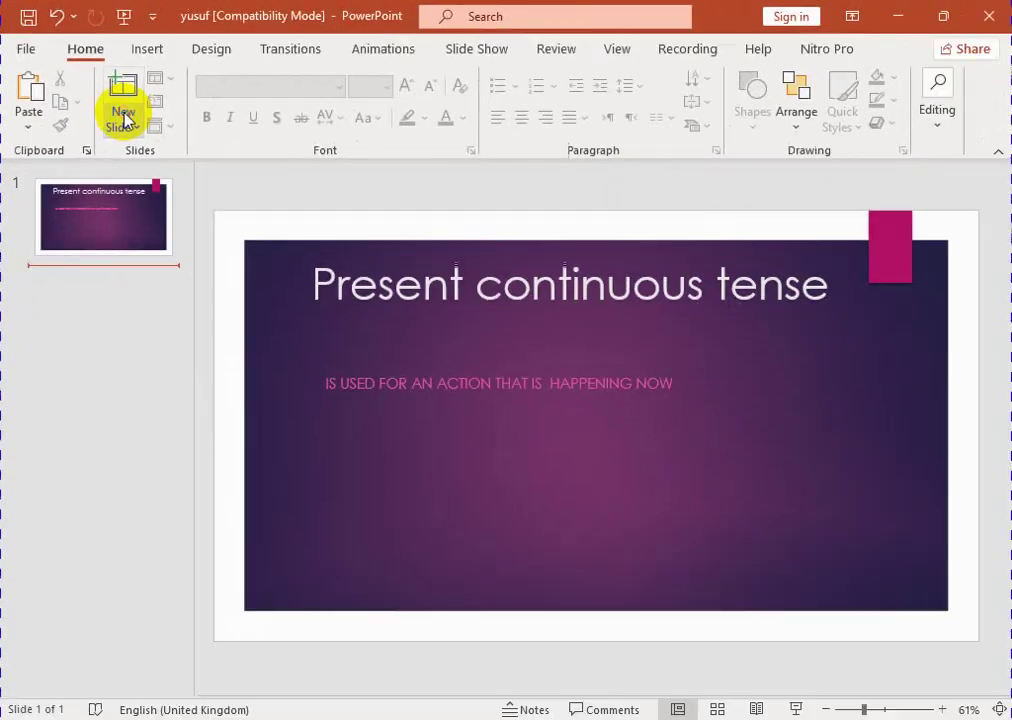
pyautogui.click(123, 118)
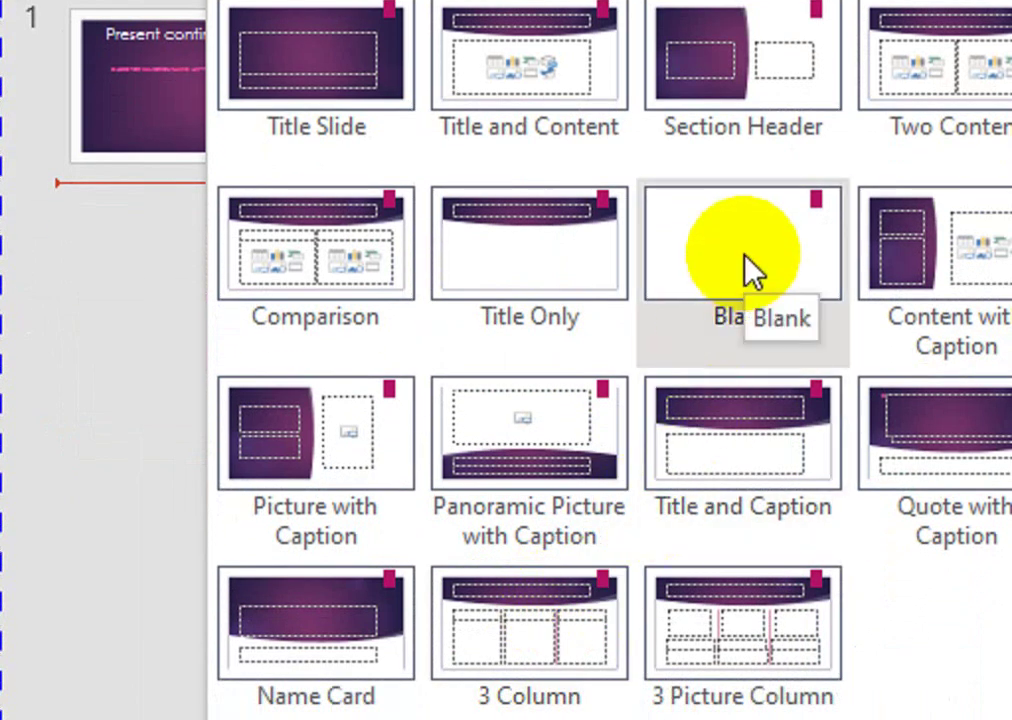
pyautogui.click(752, 268)
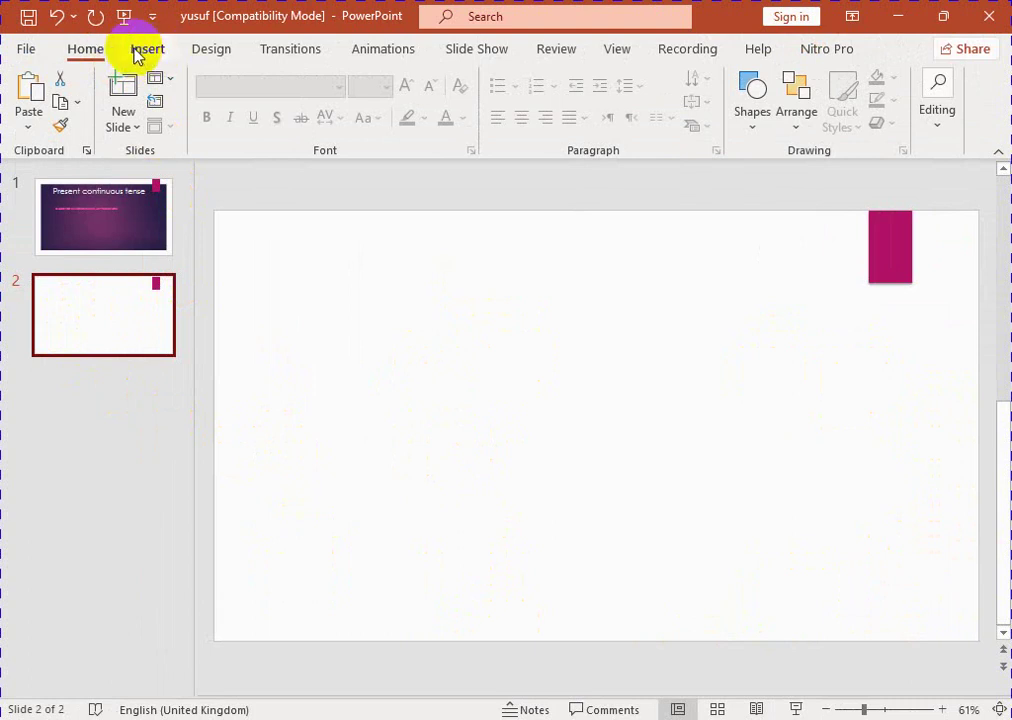
# Draw a text box near the top of slide 2, left of centre
pyautogui.click(136, 52)
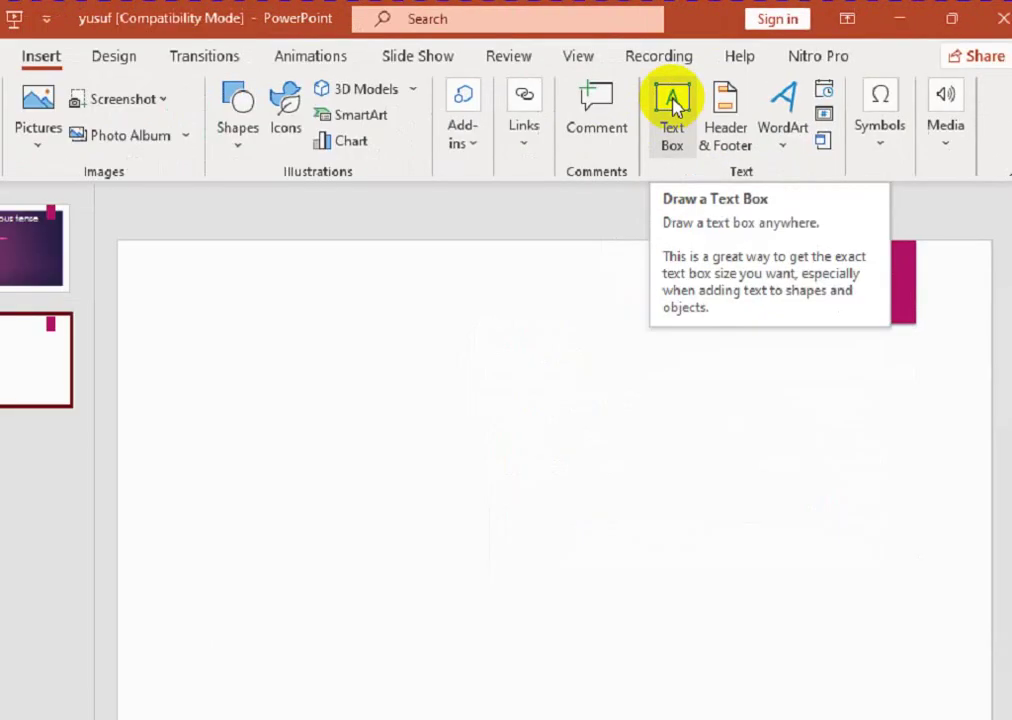
pyautogui.click(700, 90)
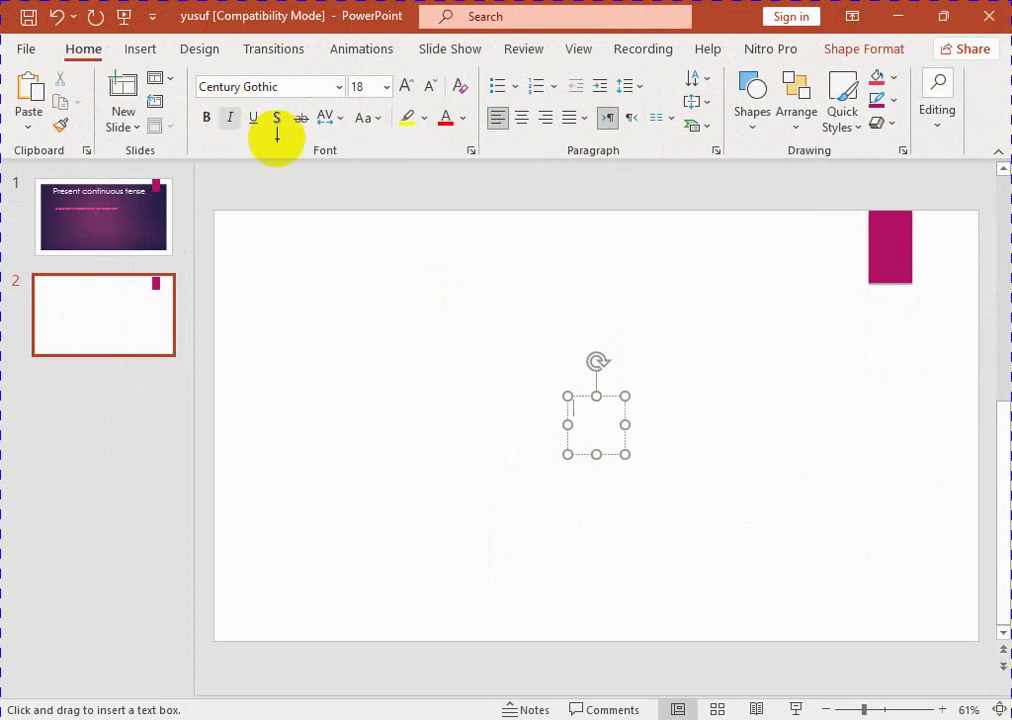
pyautogui.click(467, 338)
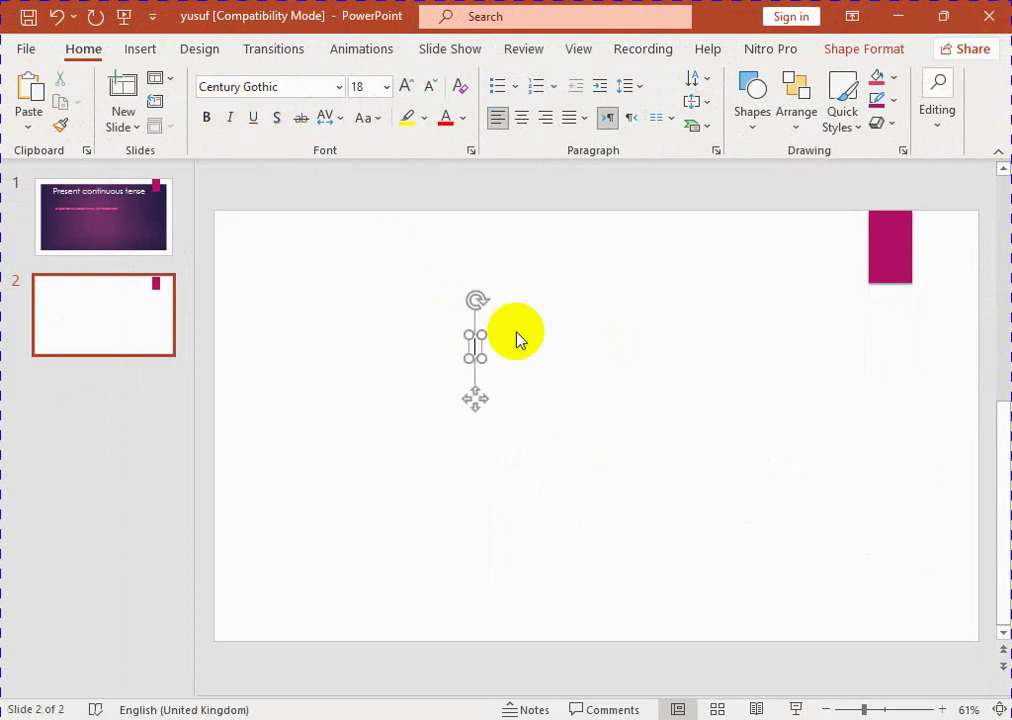
pyautogui.click(530, 343)
pyautogui.click(146, 55)
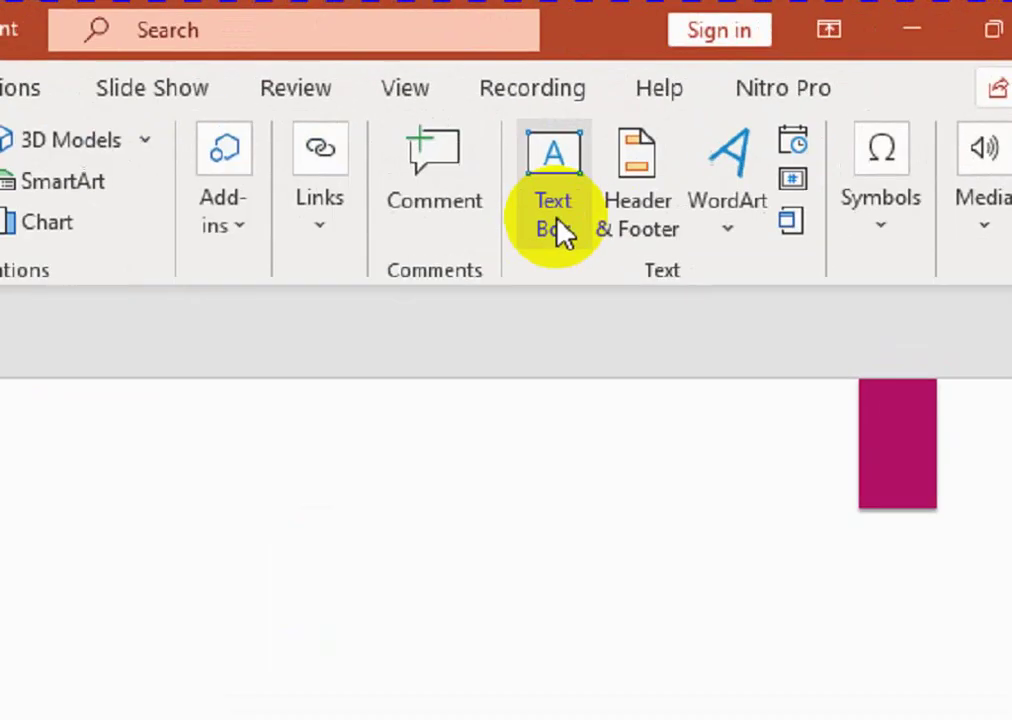
pyautogui.click(513, 250)
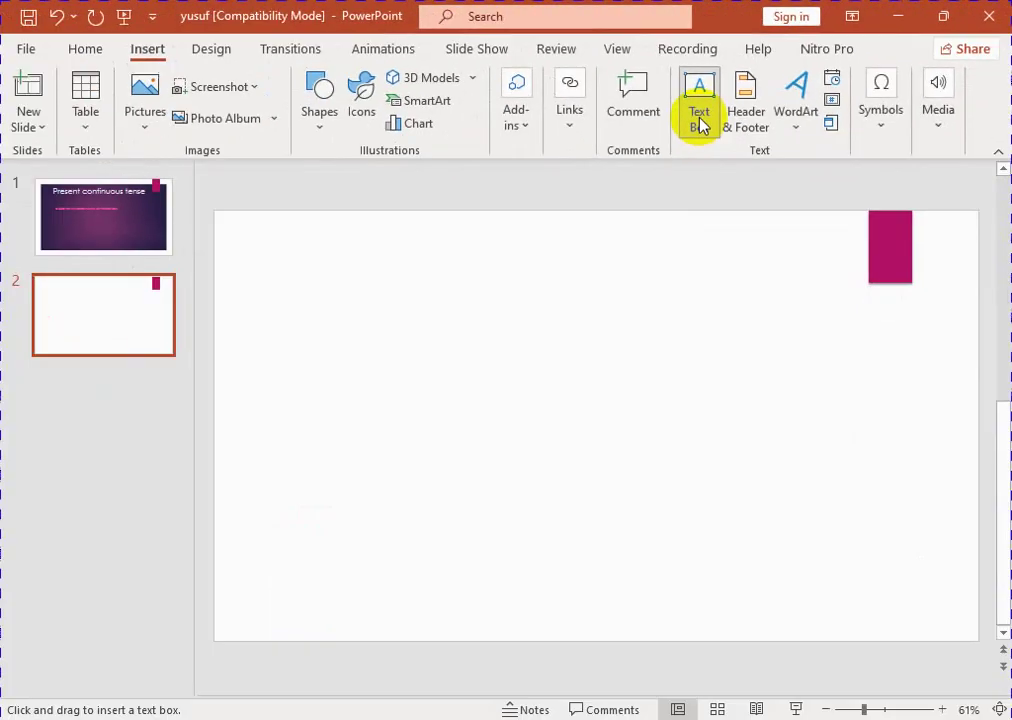
pyautogui.click(430, 277)
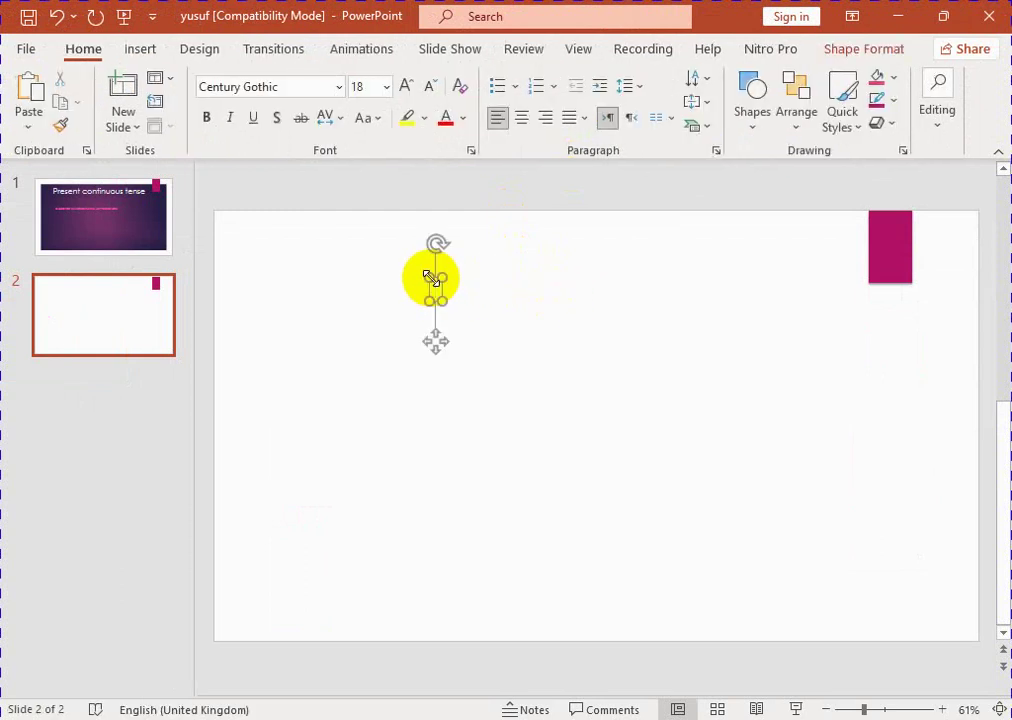
# Type 'Formula' and below it 'Subject+am/is/are+verb+ing+objecct' in the text box
pyautogui.write('formu')
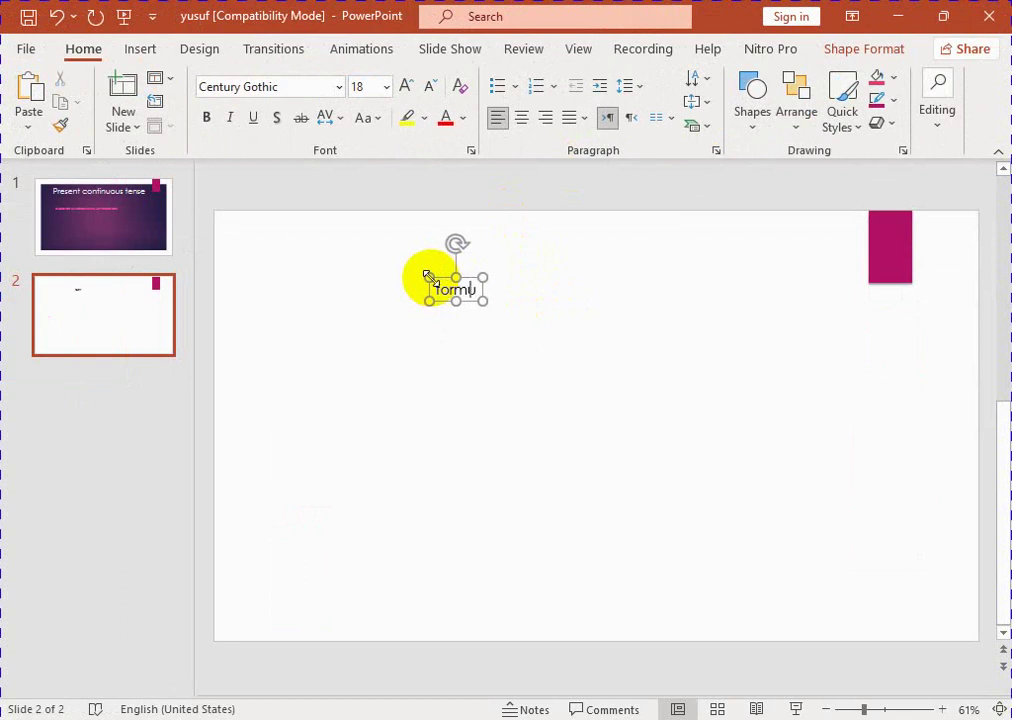
pyautogui.write('la')
pyautogui.press('Return')
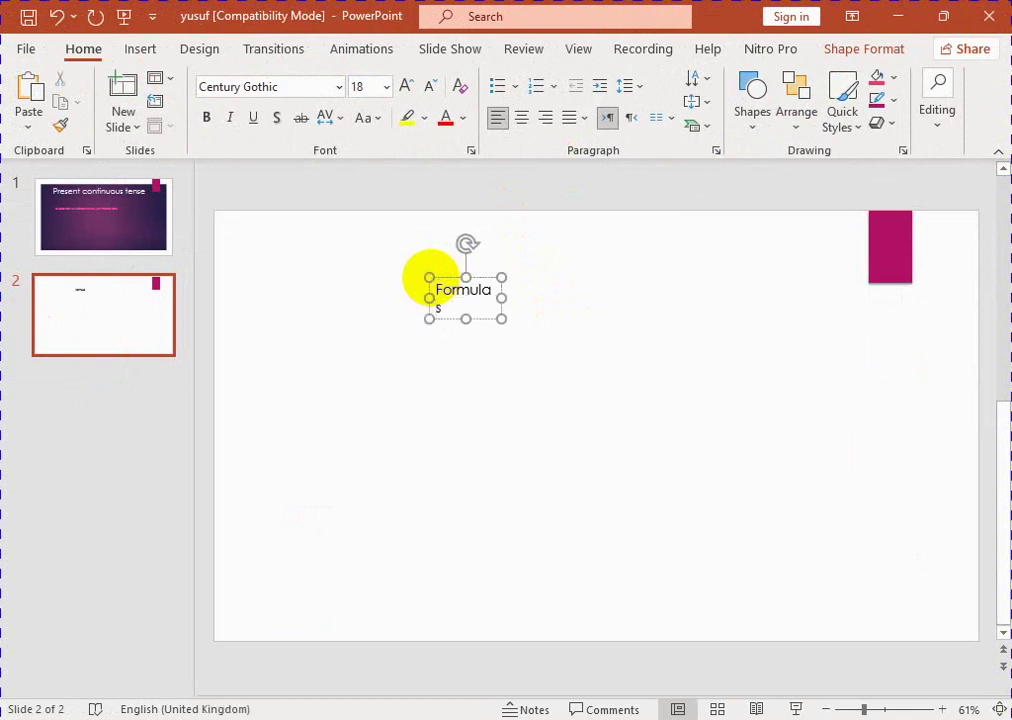
pyautogui.write('subjex')
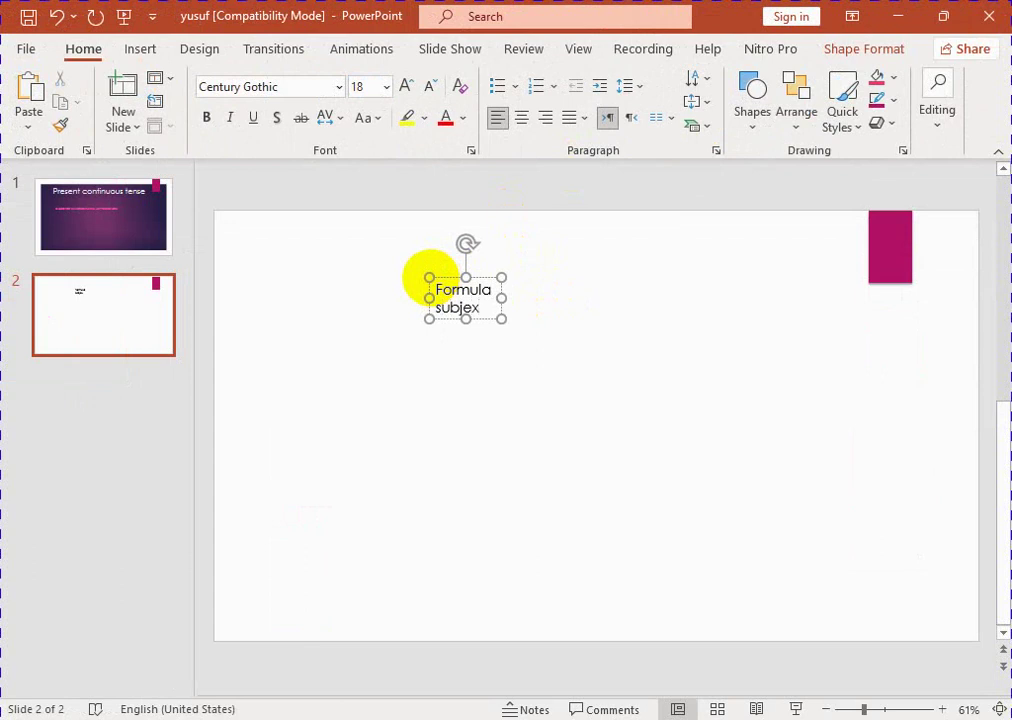
pyautogui.press('BackSpace')
pyautogui.write('c')
pyautogui.write('t+am')
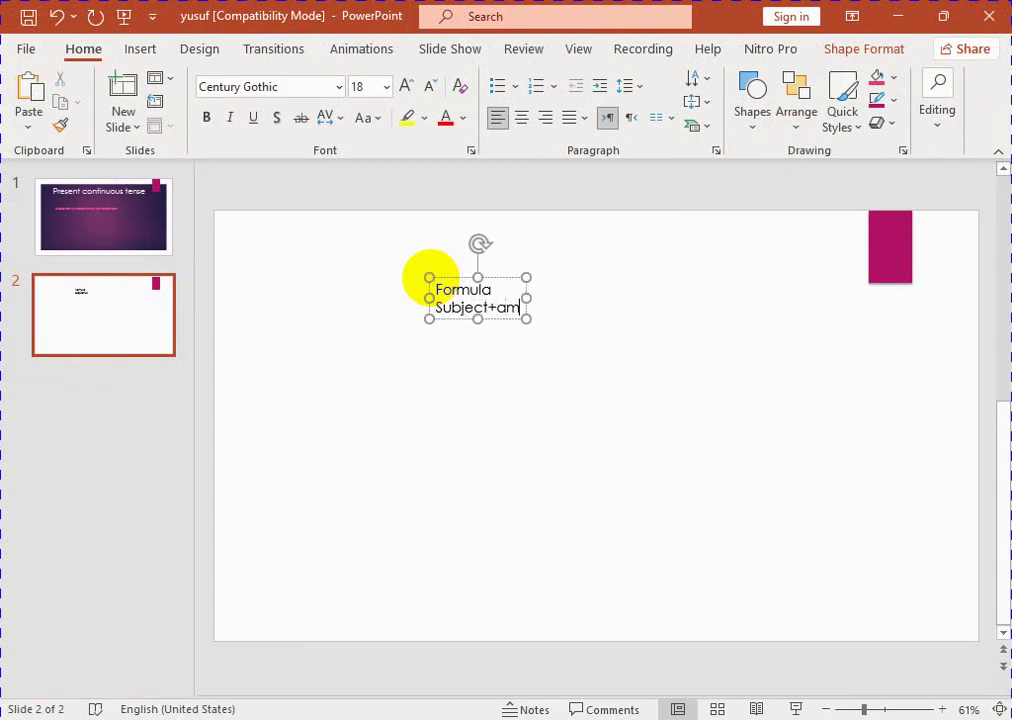
pyautogui.write('/is a')
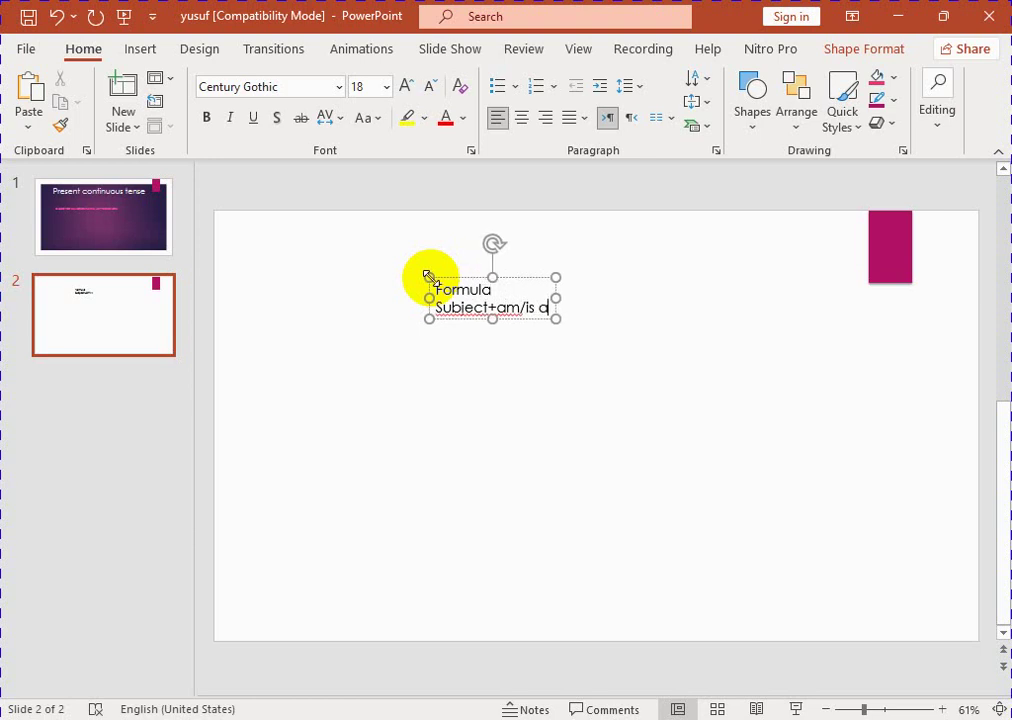
pyautogui.press('BackSpace')
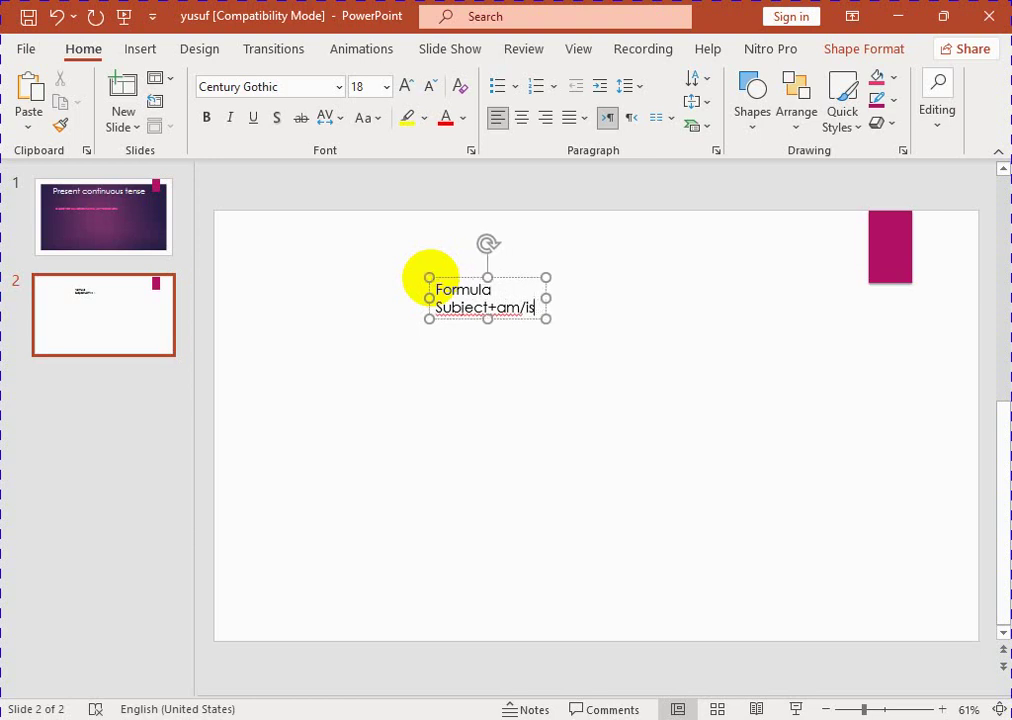
pyautogui.write('/ar')
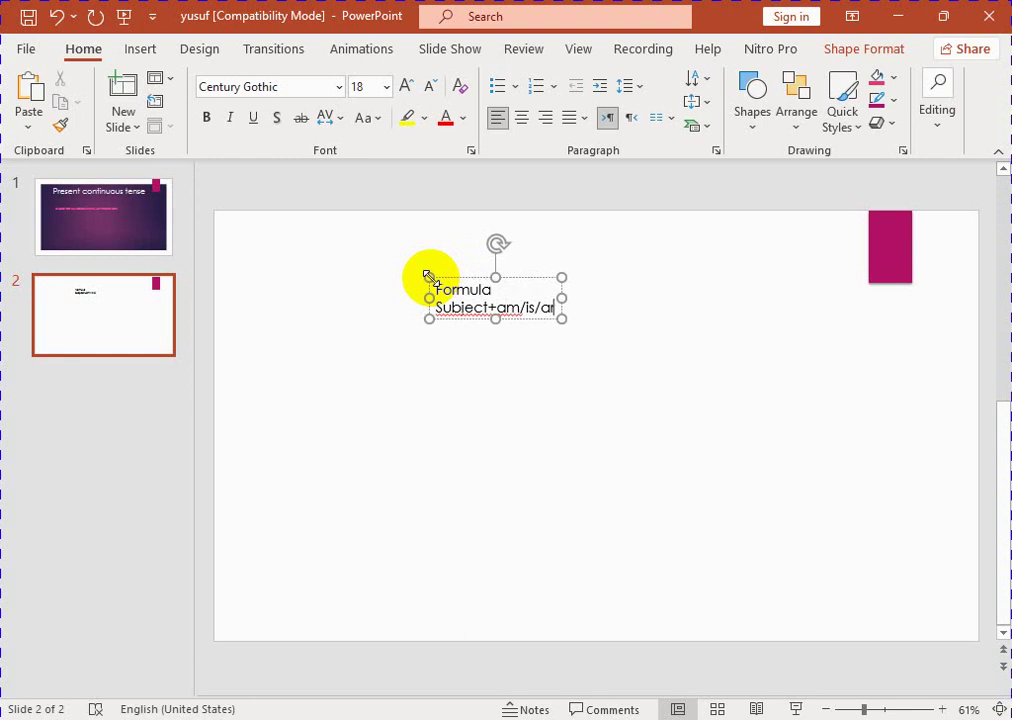
pyautogui.write('e+')
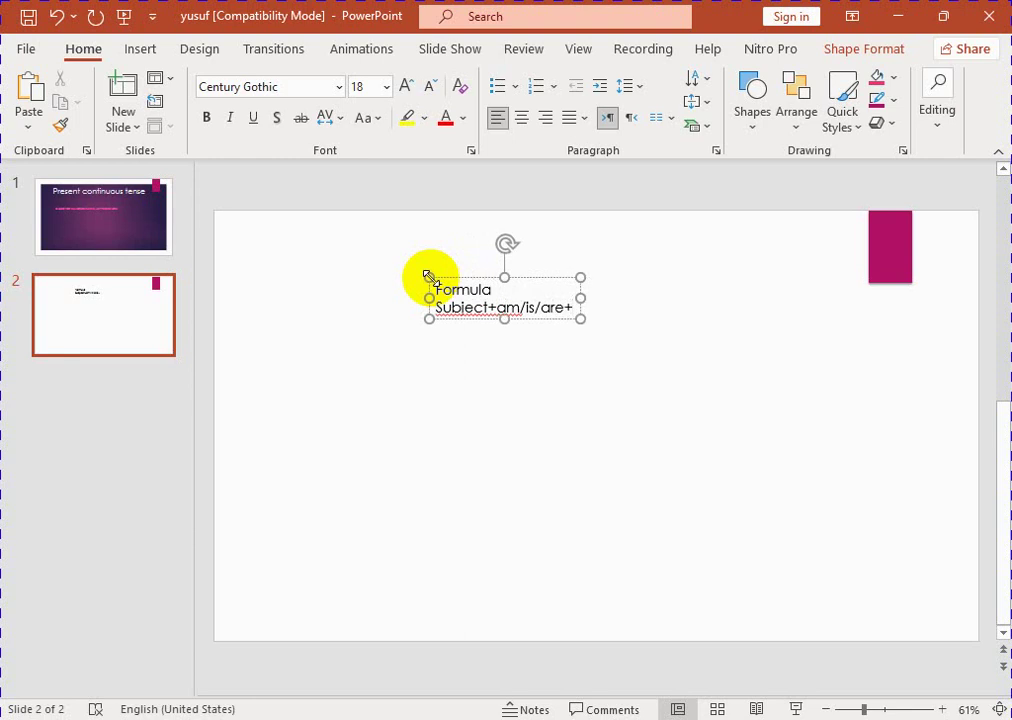
pyautogui.write('ver')
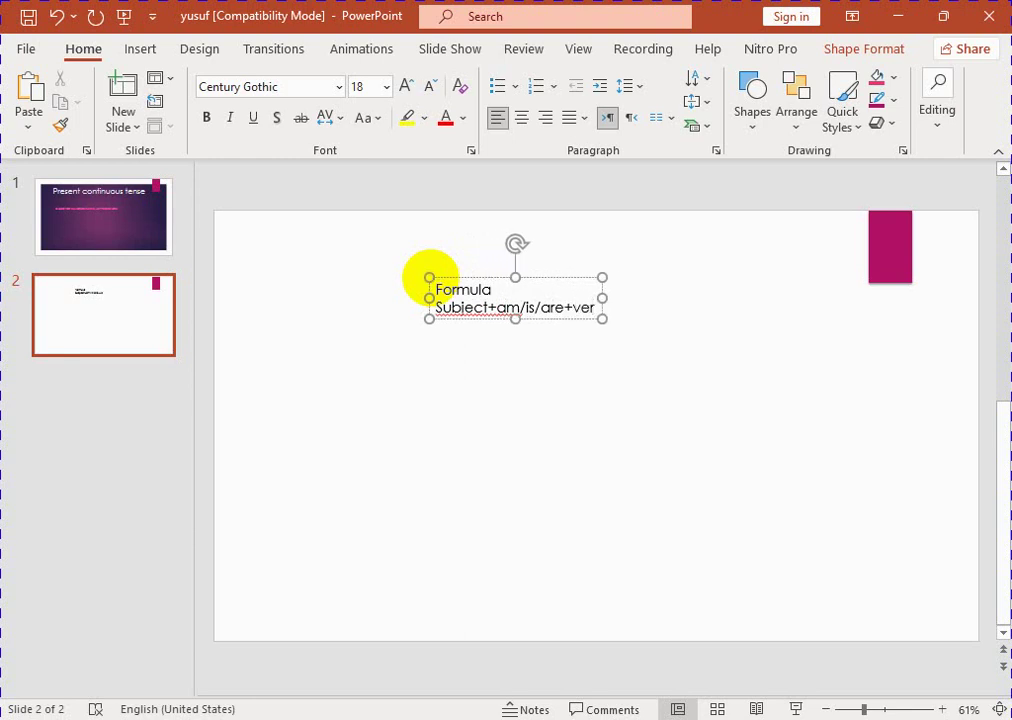
pyautogui.write('b+in')
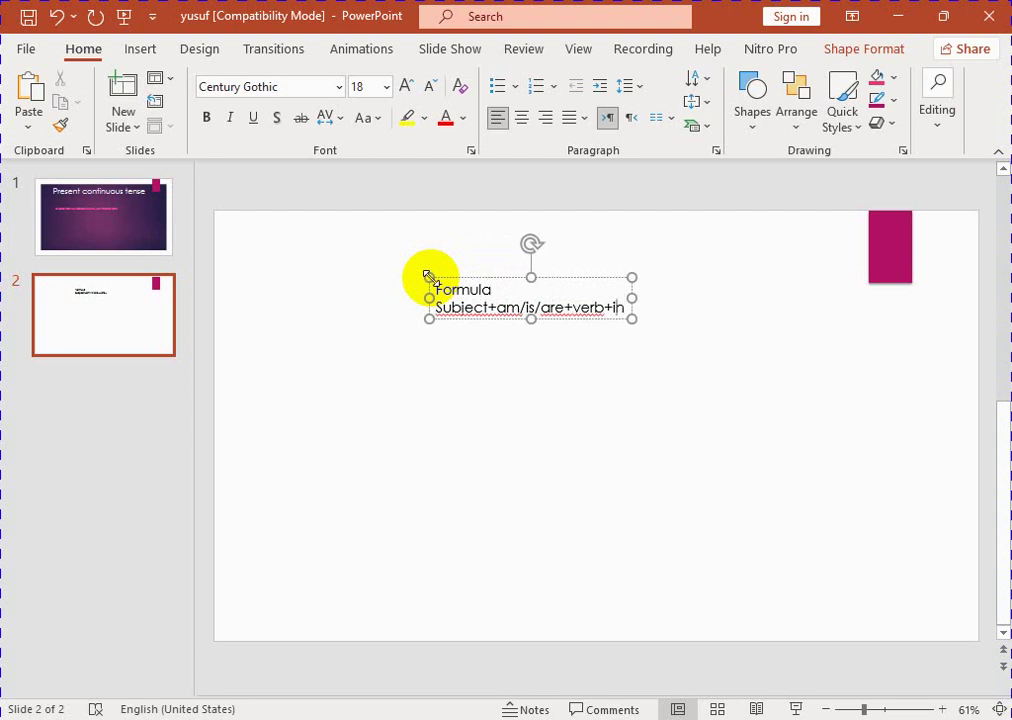
pyautogui.write('g+')
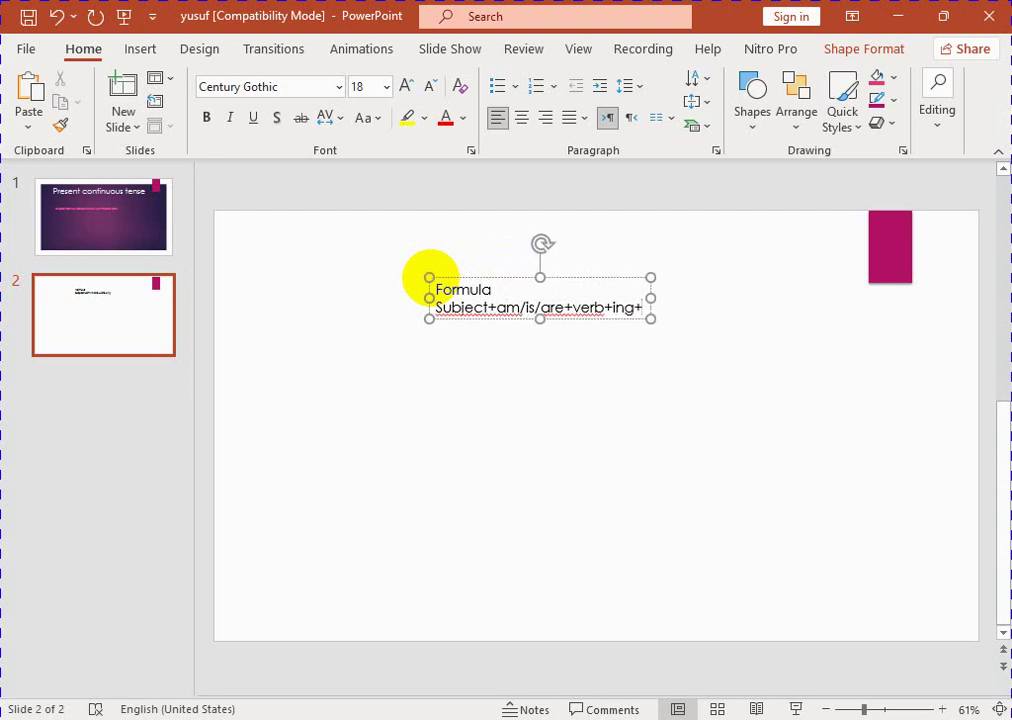
pyautogui.write('obje')
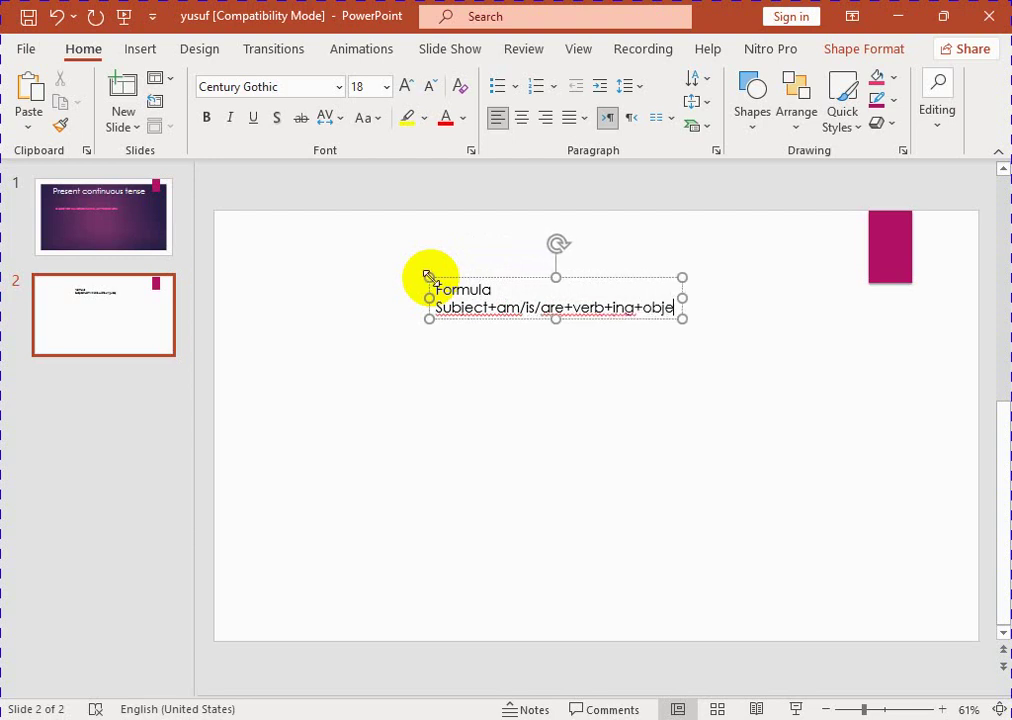
pyautogui.write('cct')
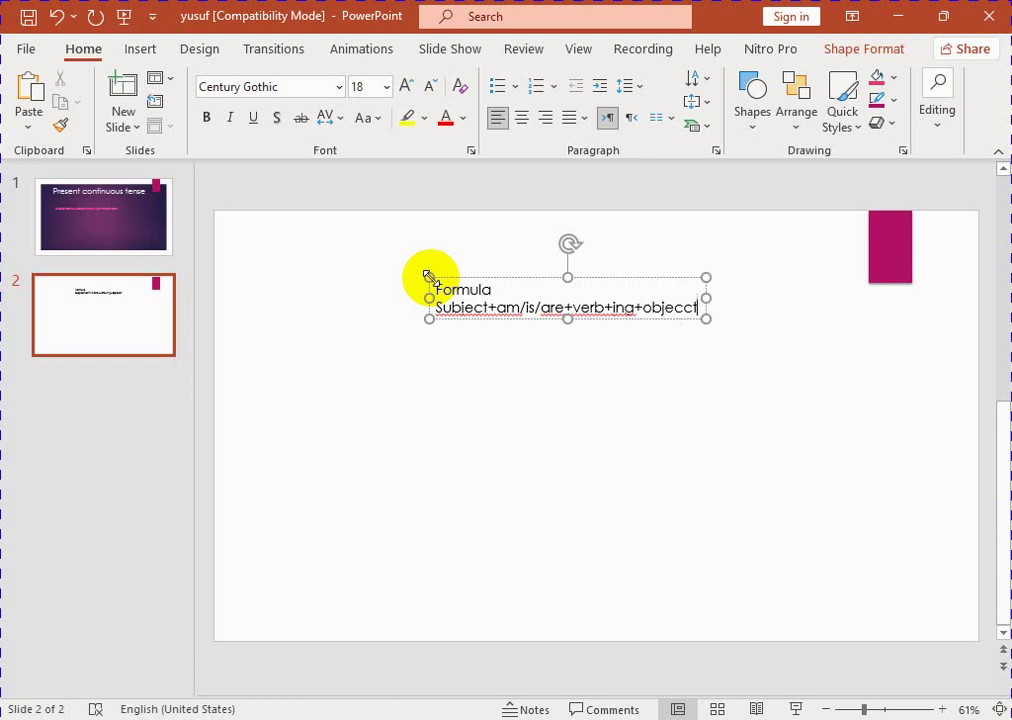
pyautogui.click(576, 350)
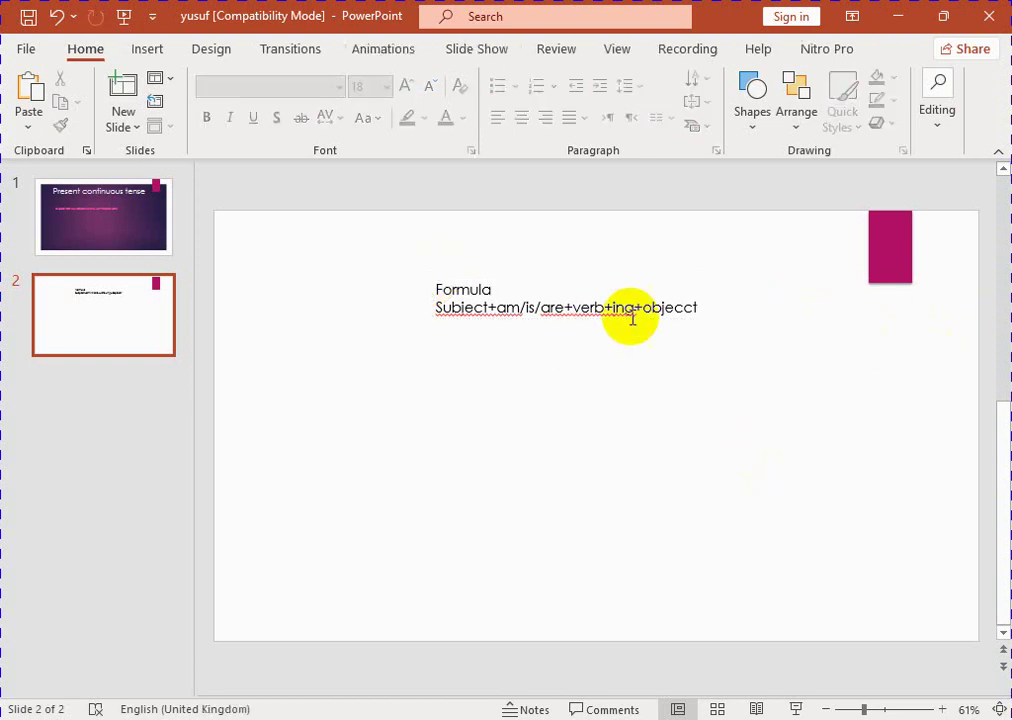
pyautogui.click(672, 302)
pyautogui.click(490, 400)
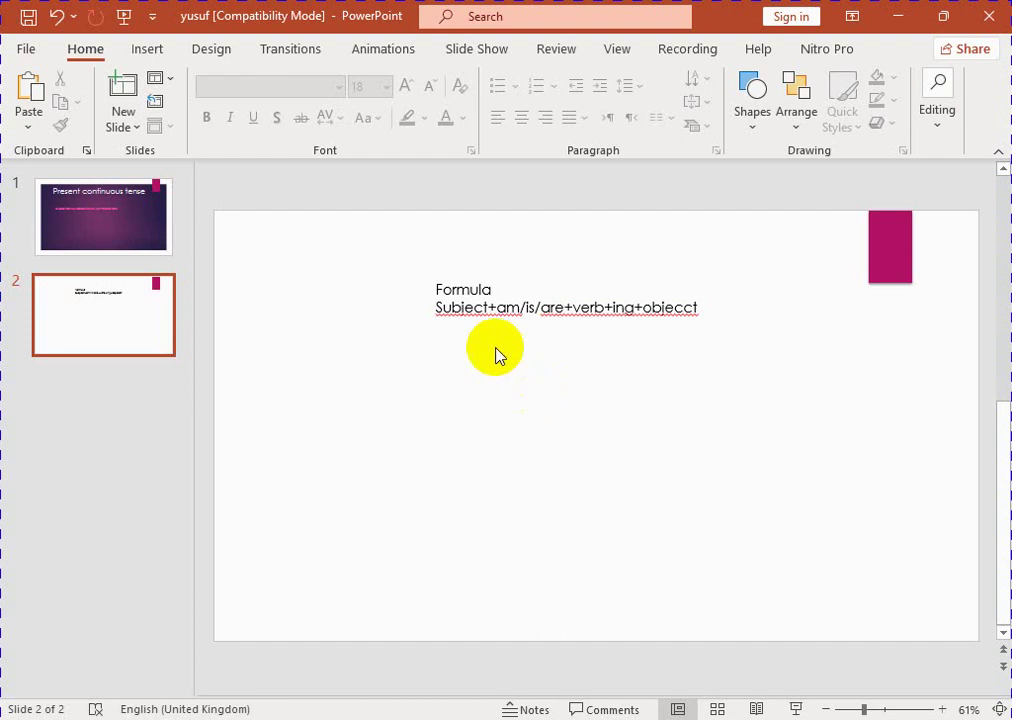
pyautogui.click(578, 442)
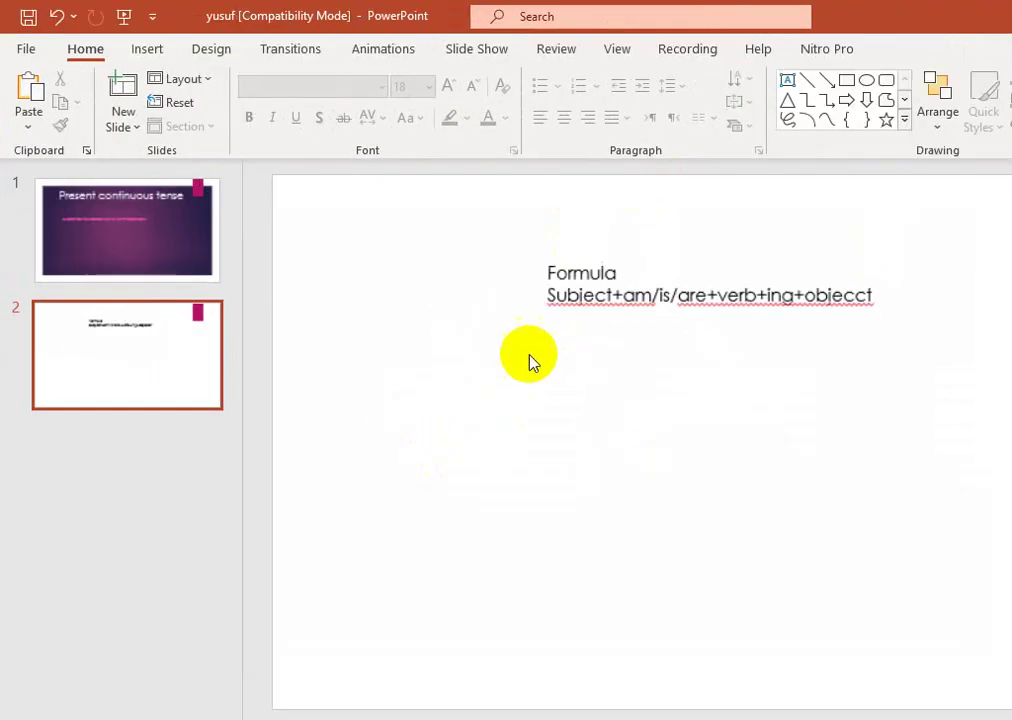
# Preview the two-slide show with F5, clicking through to the end, then exit to editing
pyautogui.click(564, 390)
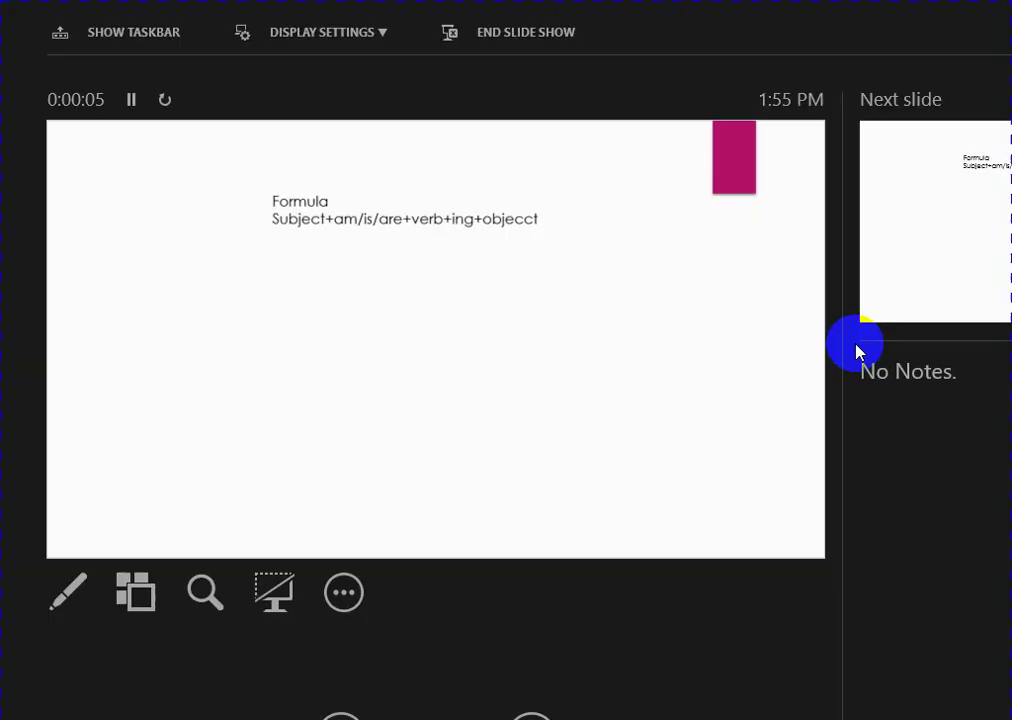
pyautogui.click(866, 372)
pyautogui.click(865, 369)
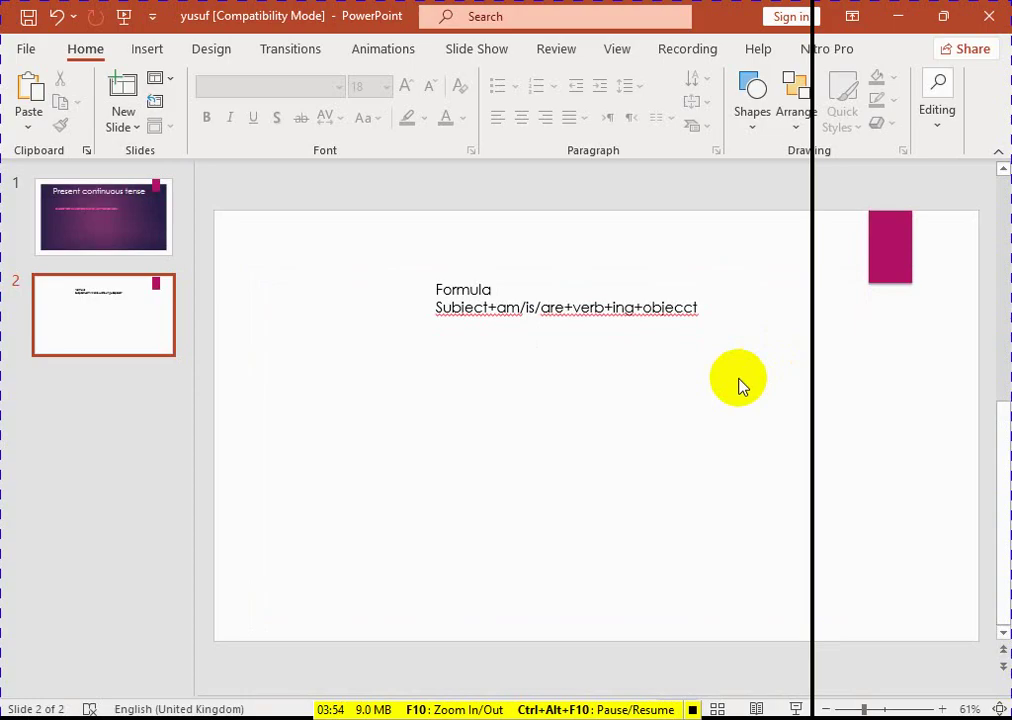
pyautogui.press('F5')
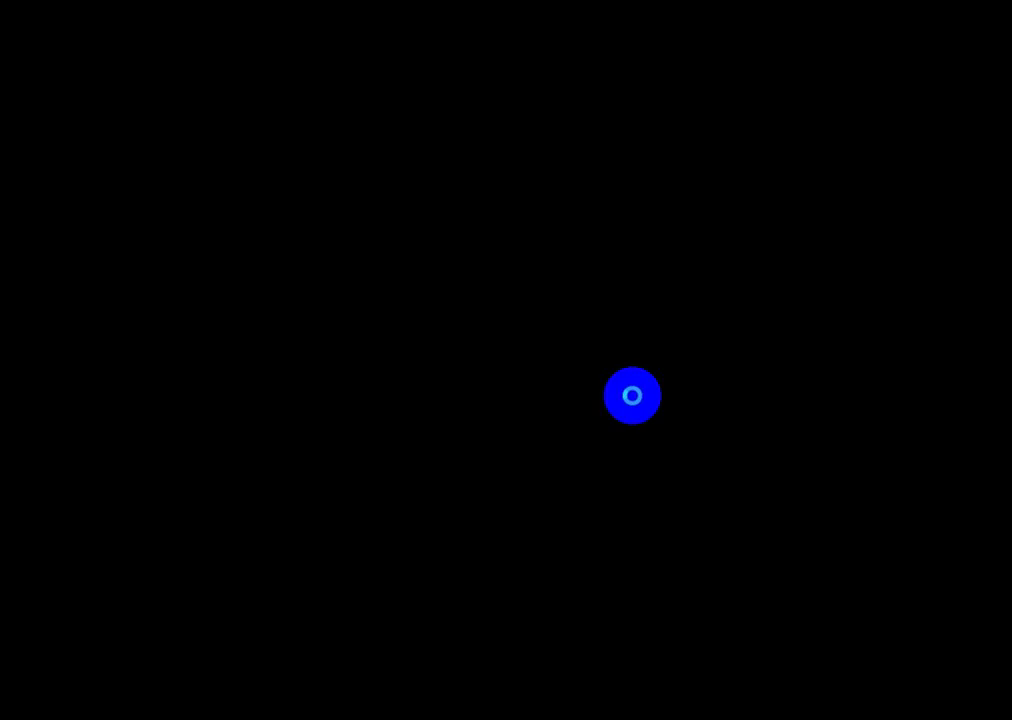
pyautogui.click(632, 395)
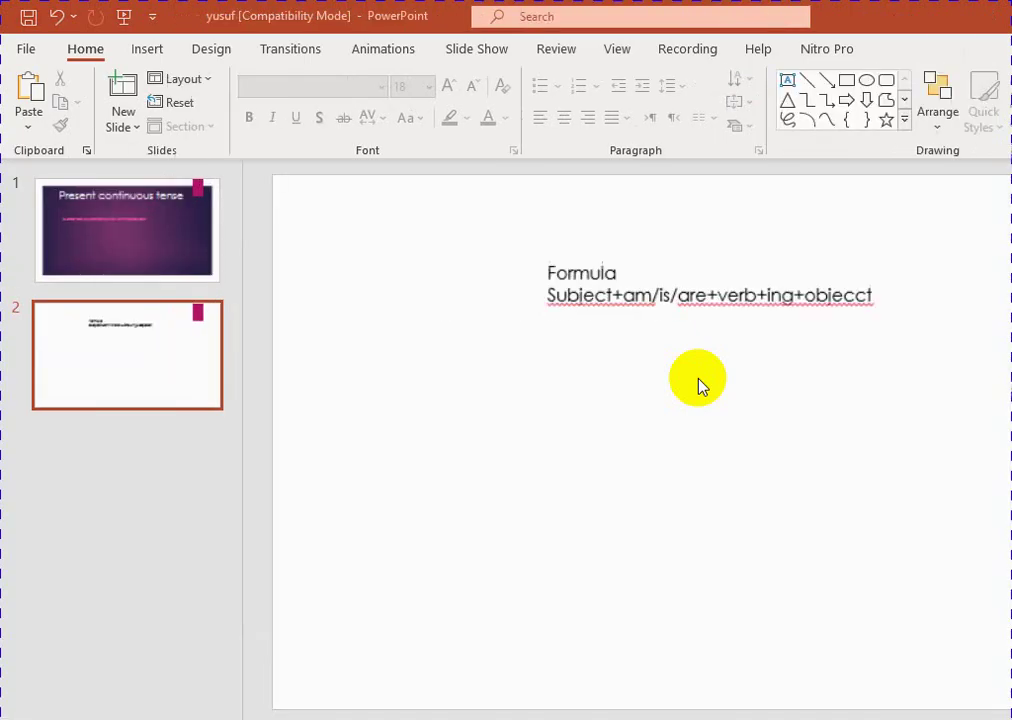
pyautogui.press('F5')
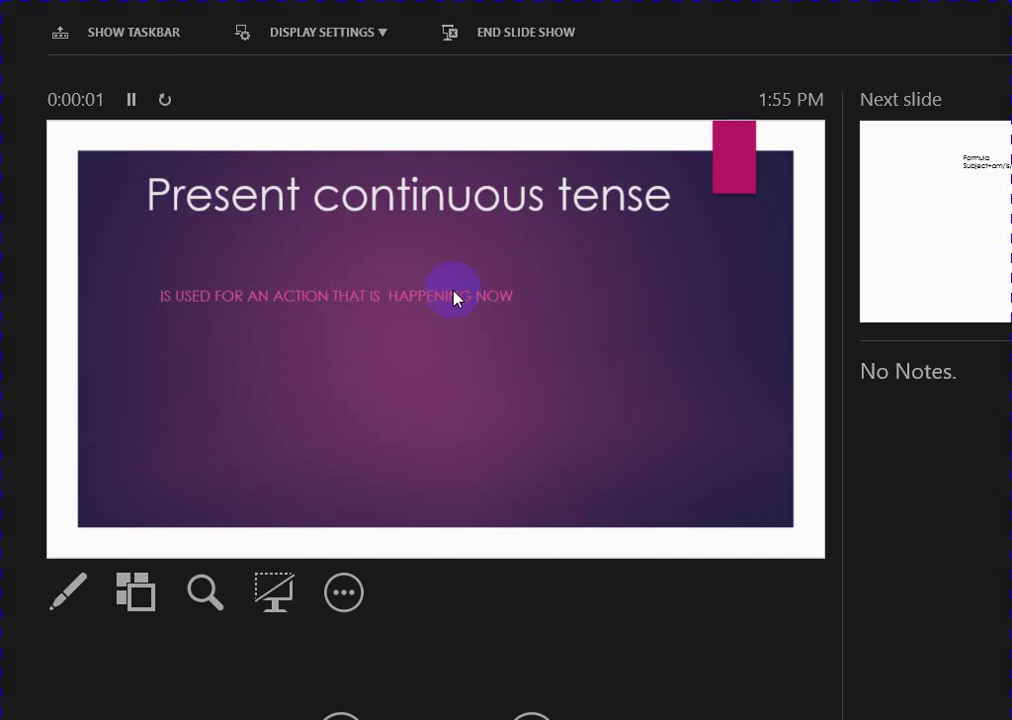
pyautogui.click(452, 292)
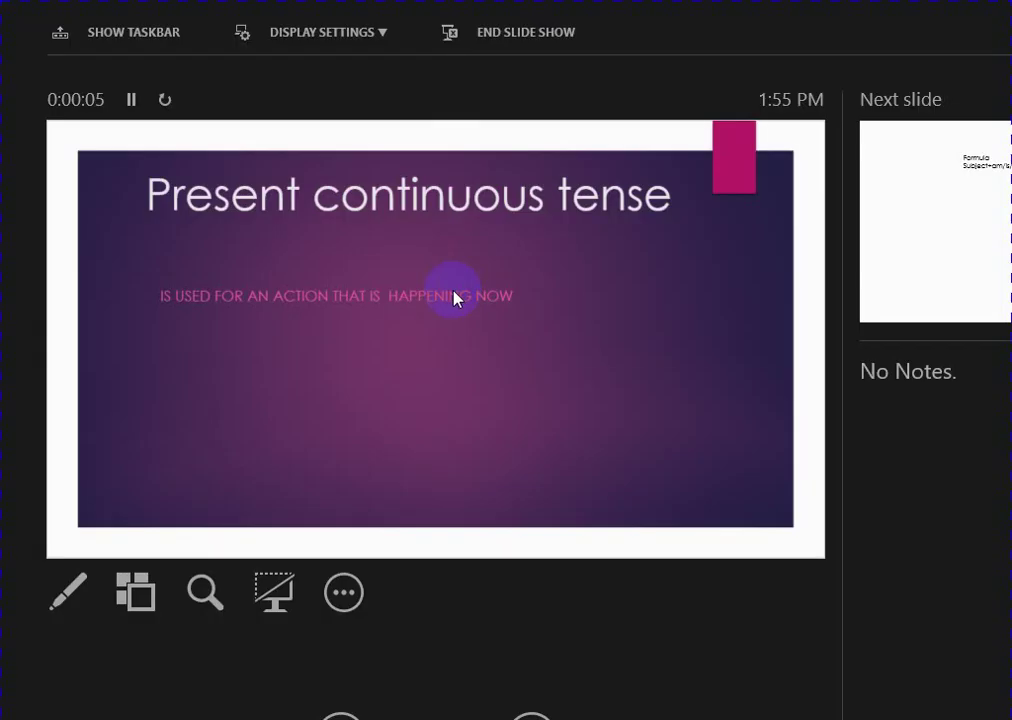
pyautogui.click(507, 383)
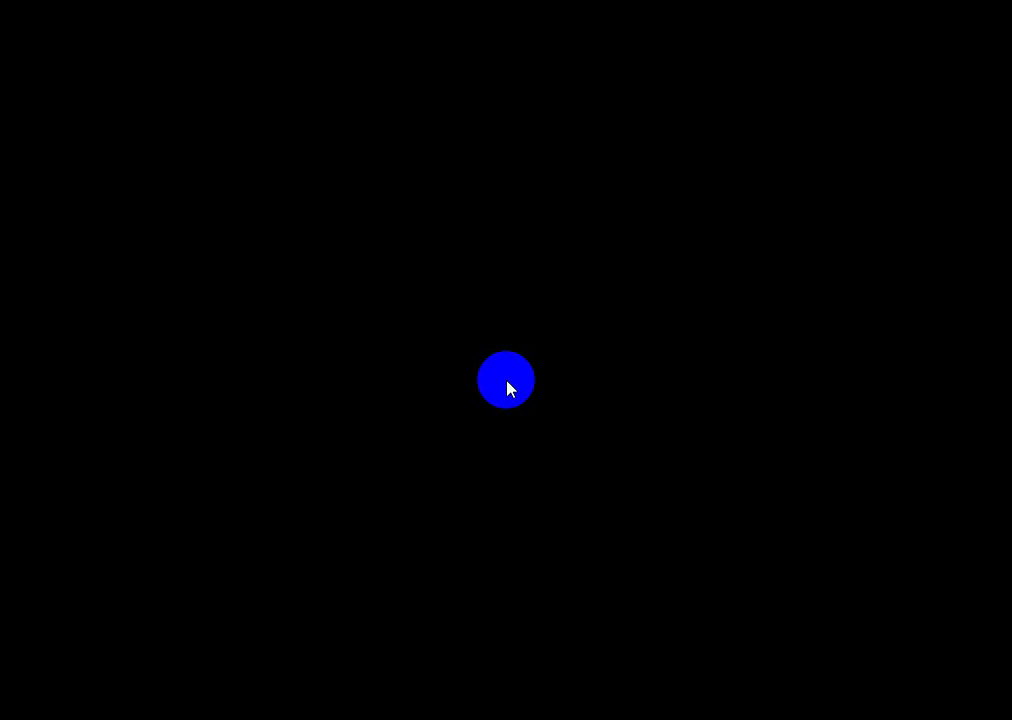
pyautogui.click(507, 388)
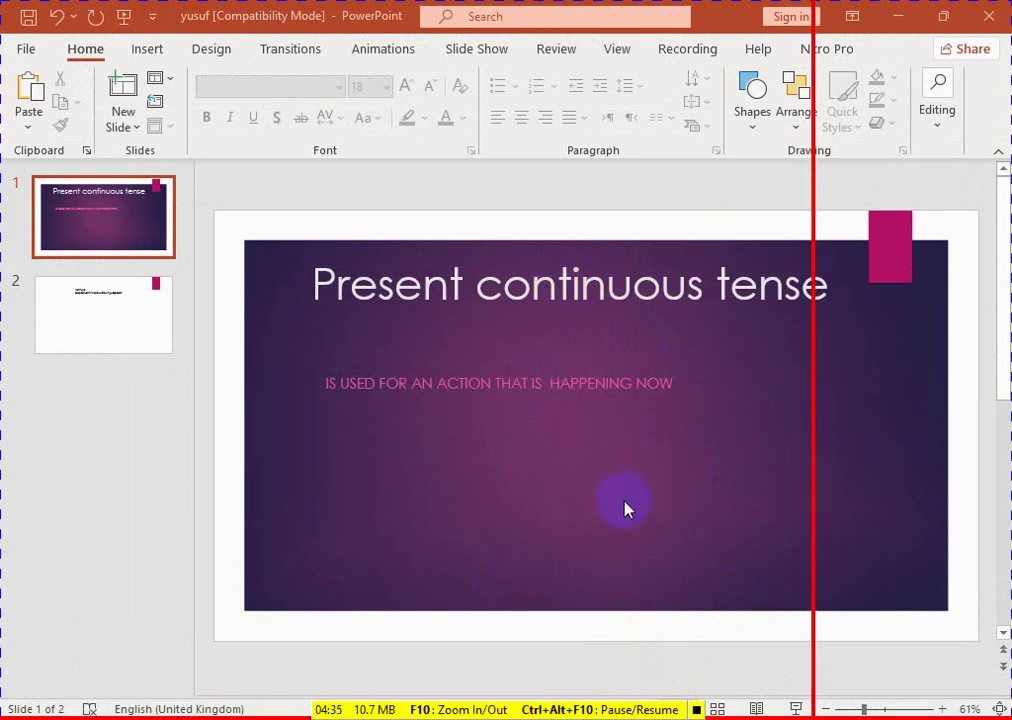
# Select slide 1's title and definition text, then move to slide 2
pyautogui.click(435, 290)
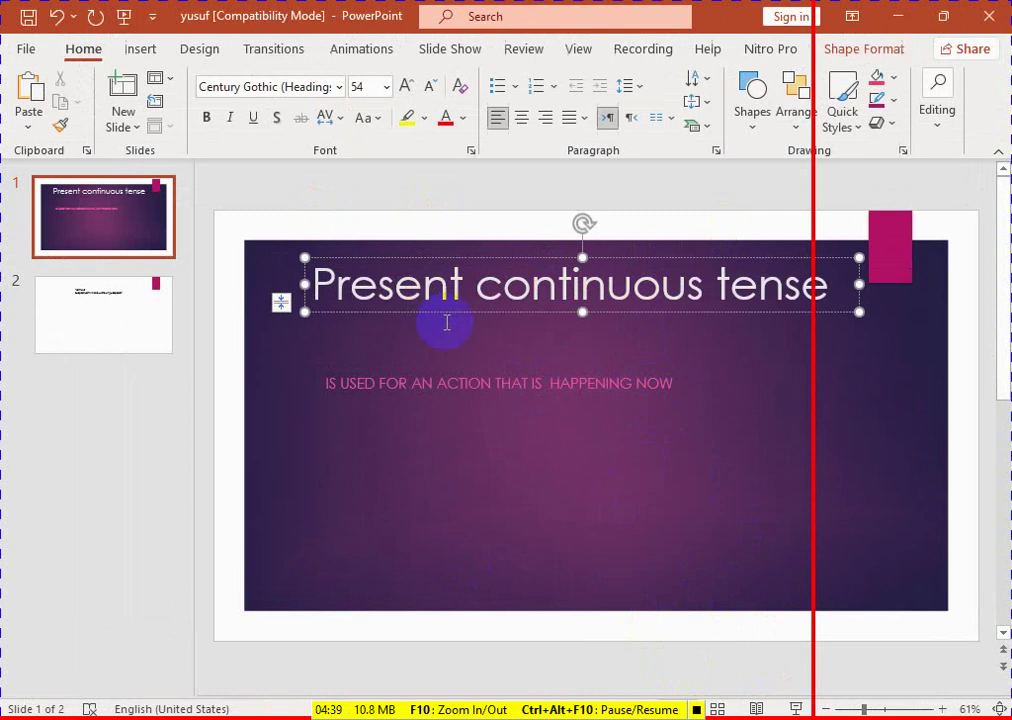
pyautogui.click(440, 379)
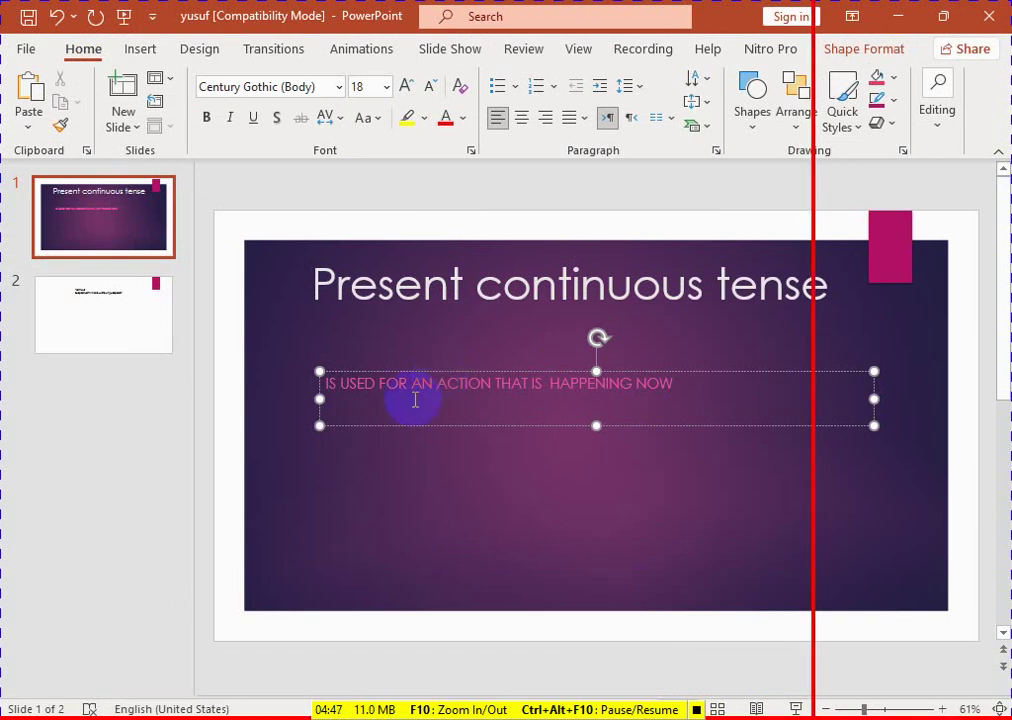
pyautogui.click(110, 414)
pyautogui.click(115, 322)
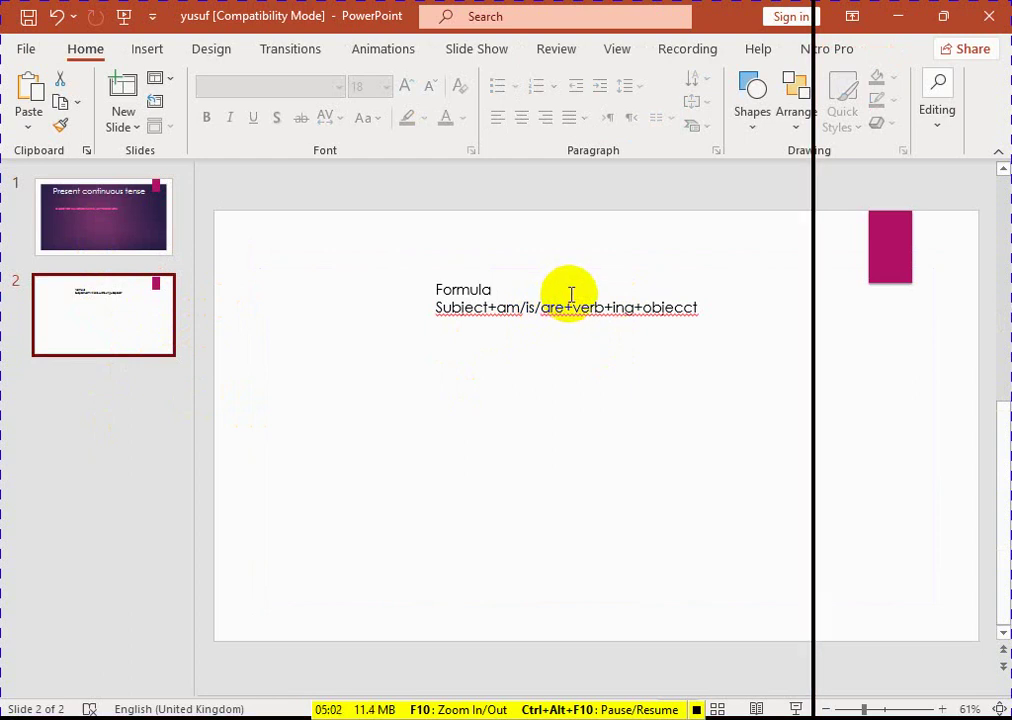
# Change the slide size to Standard 4:3, choosing Ensure Fit for the content
pyautogui.click(531, 384)
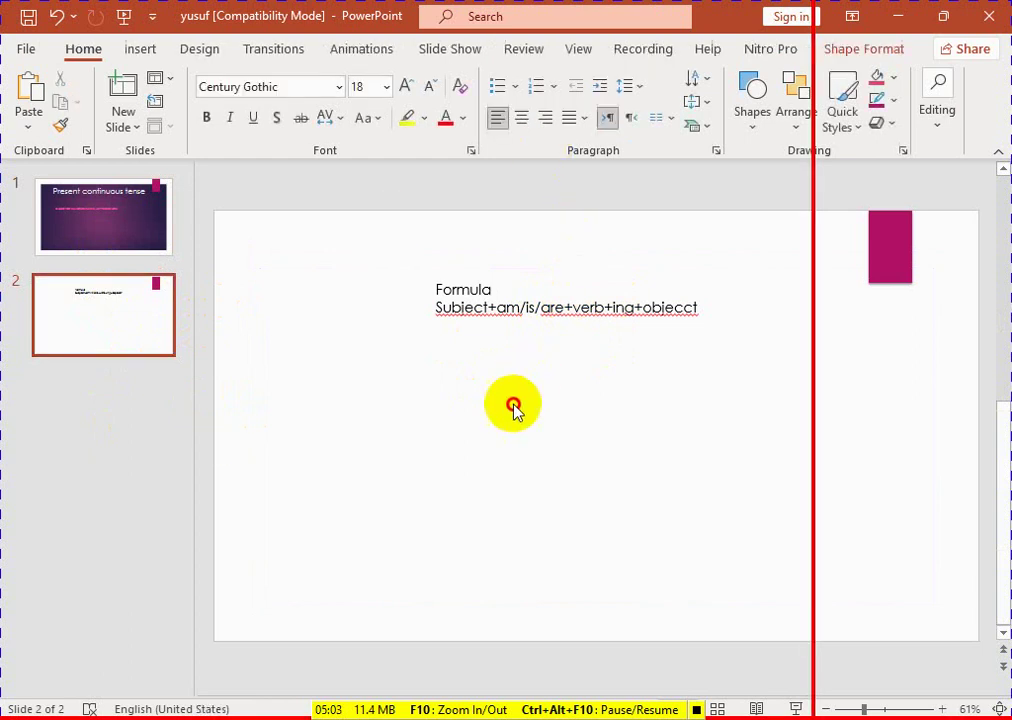
pyautogui.click(422, 406)
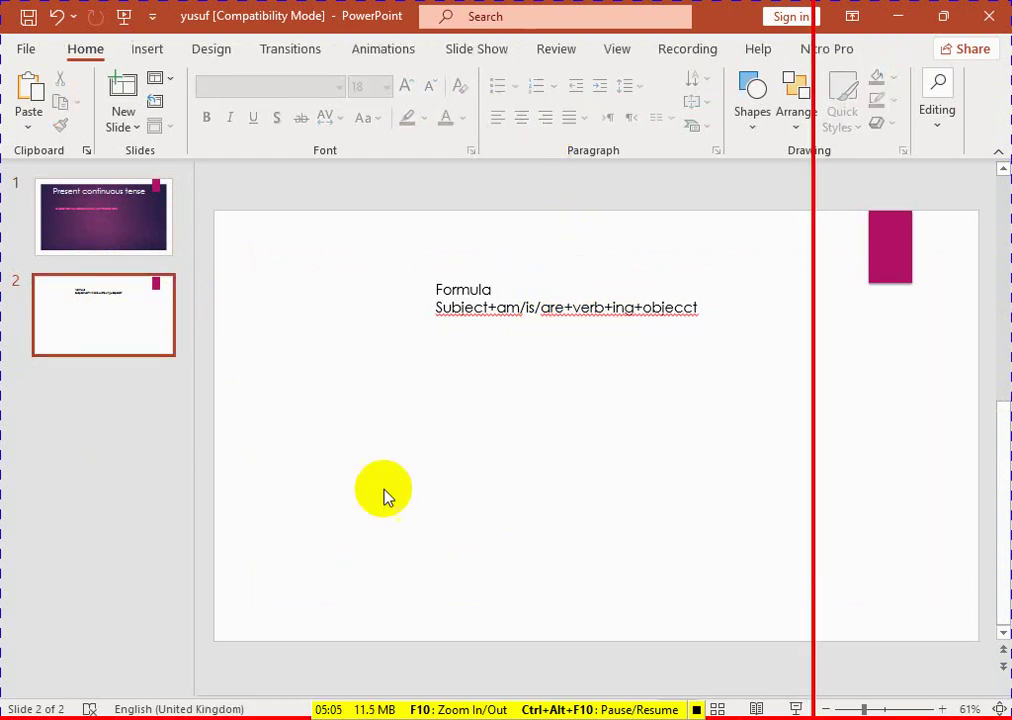
pyautogui.click(198, 52)
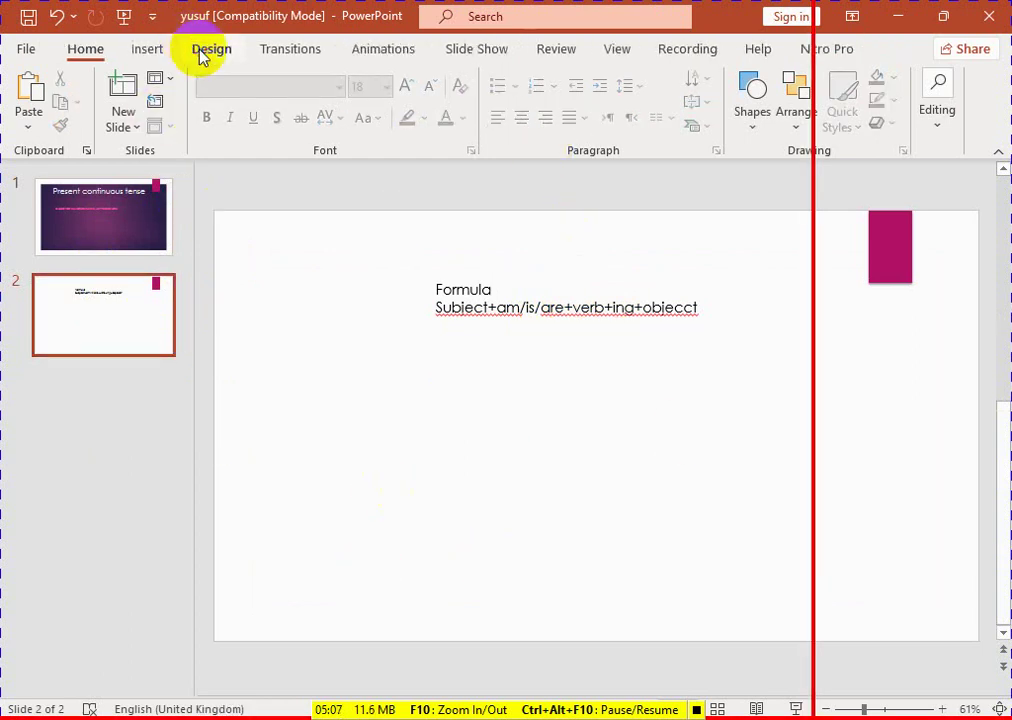
pyautogui.click(199, 53)
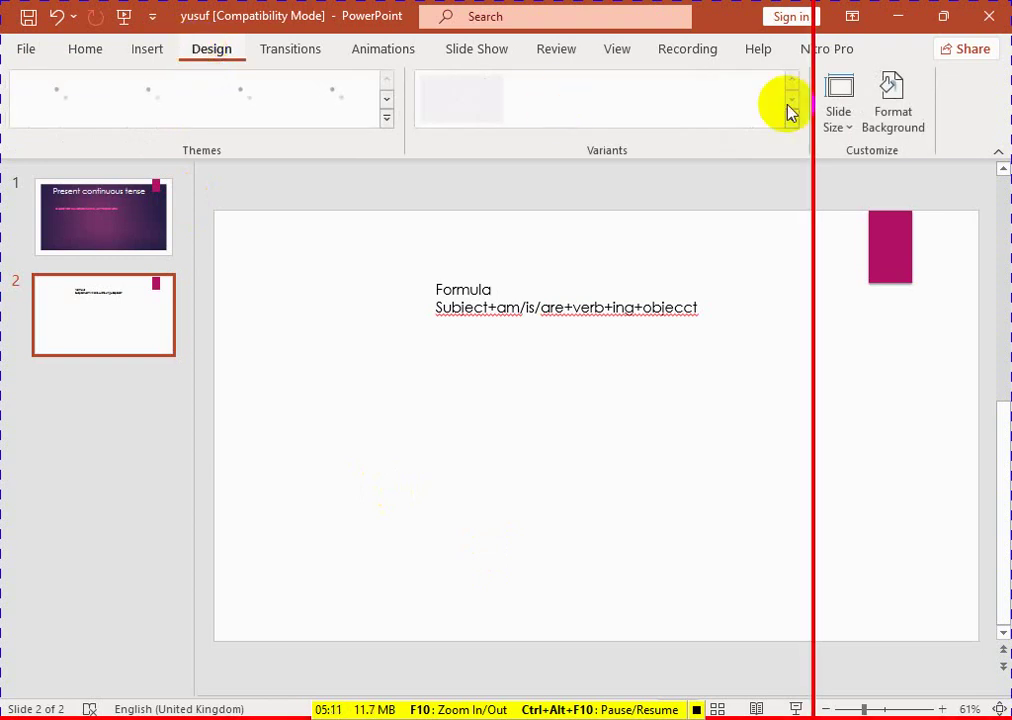
pyautogui.click(840, 125)
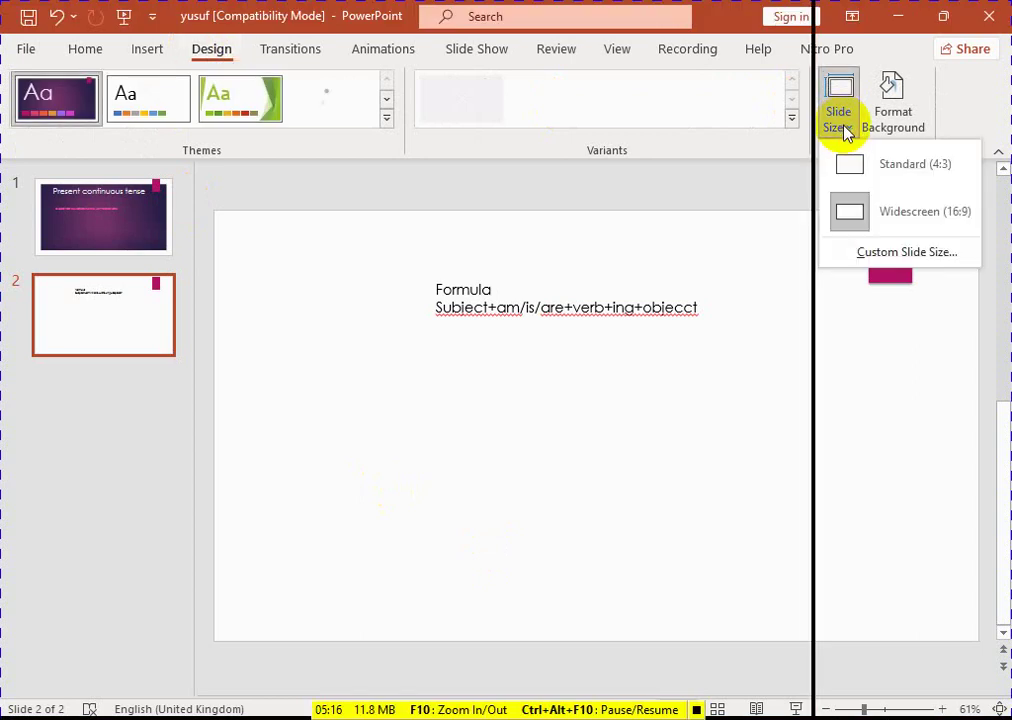
pyautogui.click(882, 182)
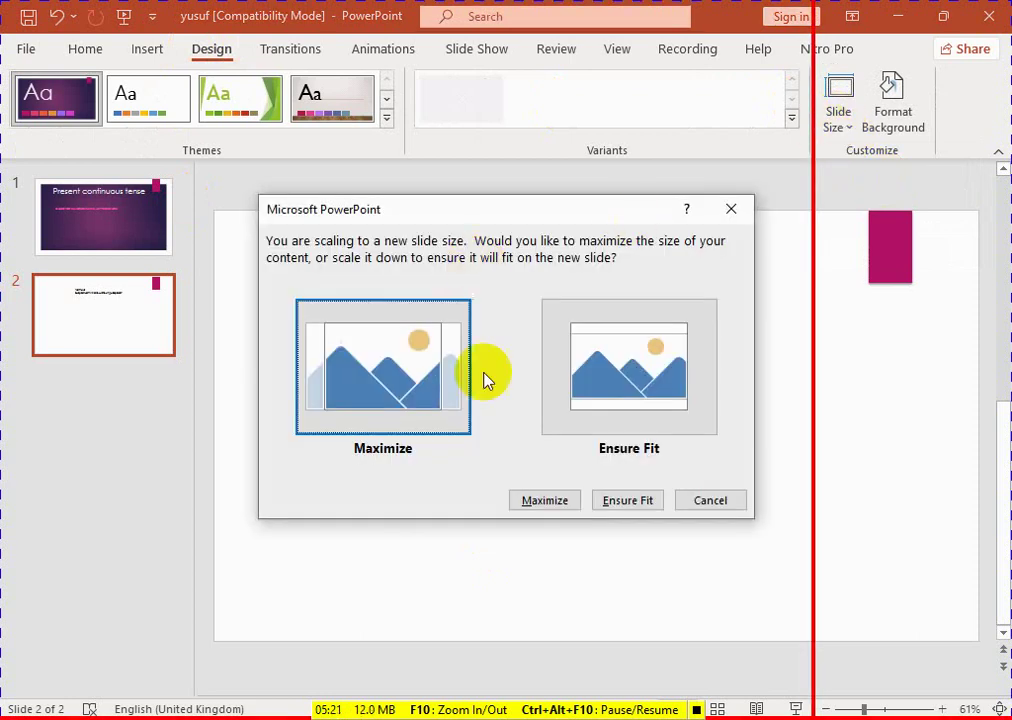
pyautogui.click(652, 388)
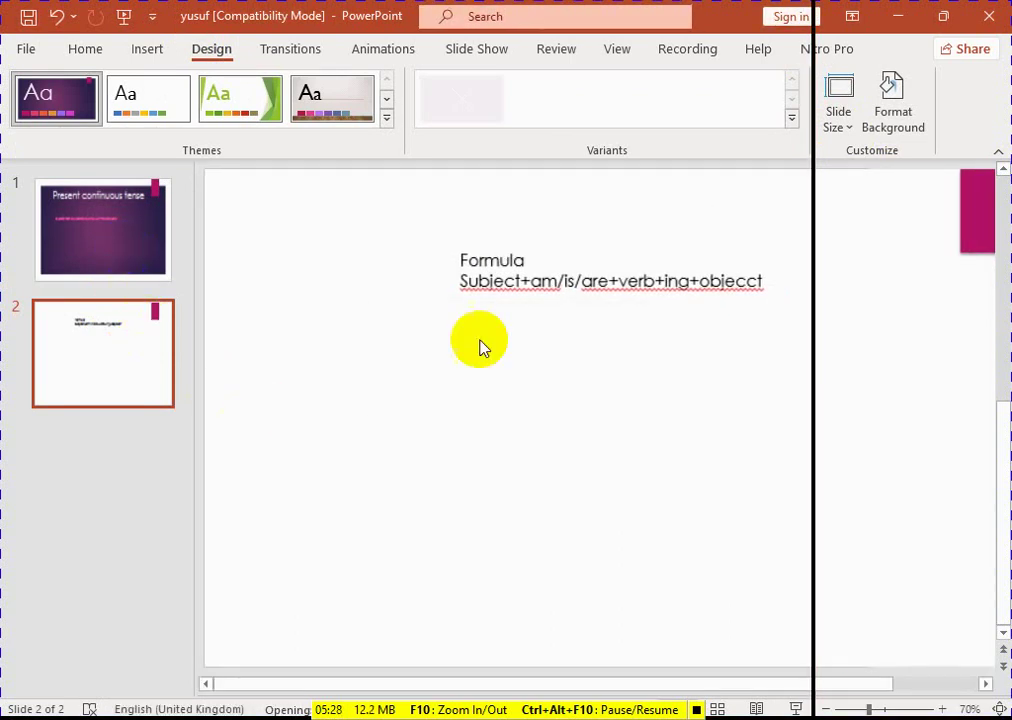
# Close the slide size list unchanged and zoom so the whole slide fits
pyautogui.click(843, 118)
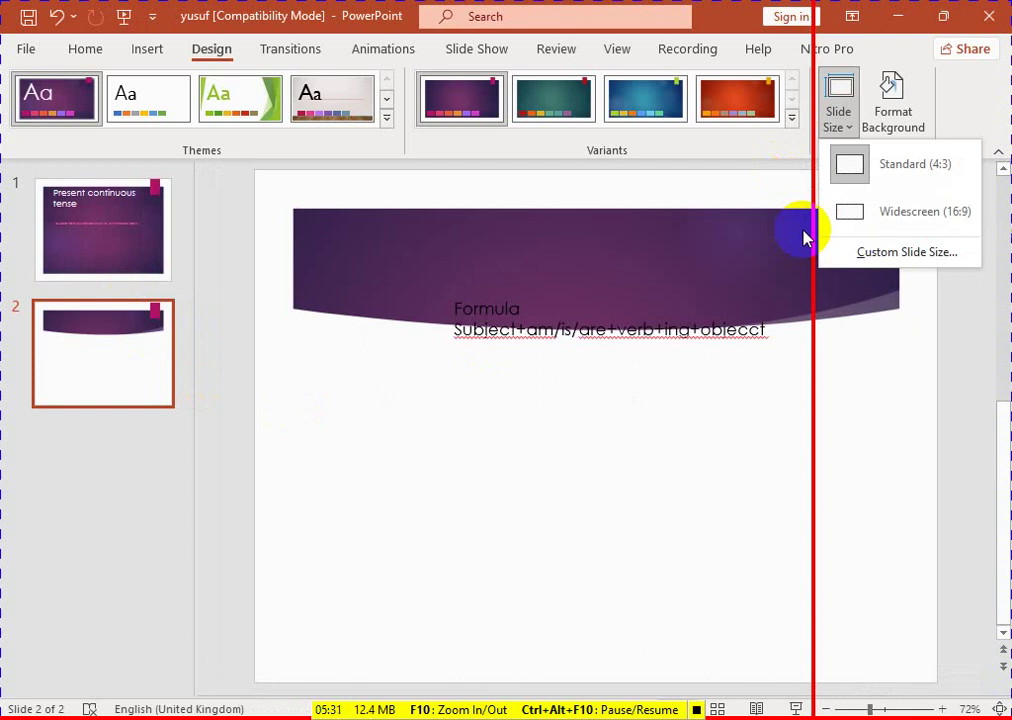
pyautogui.click(852, 528)
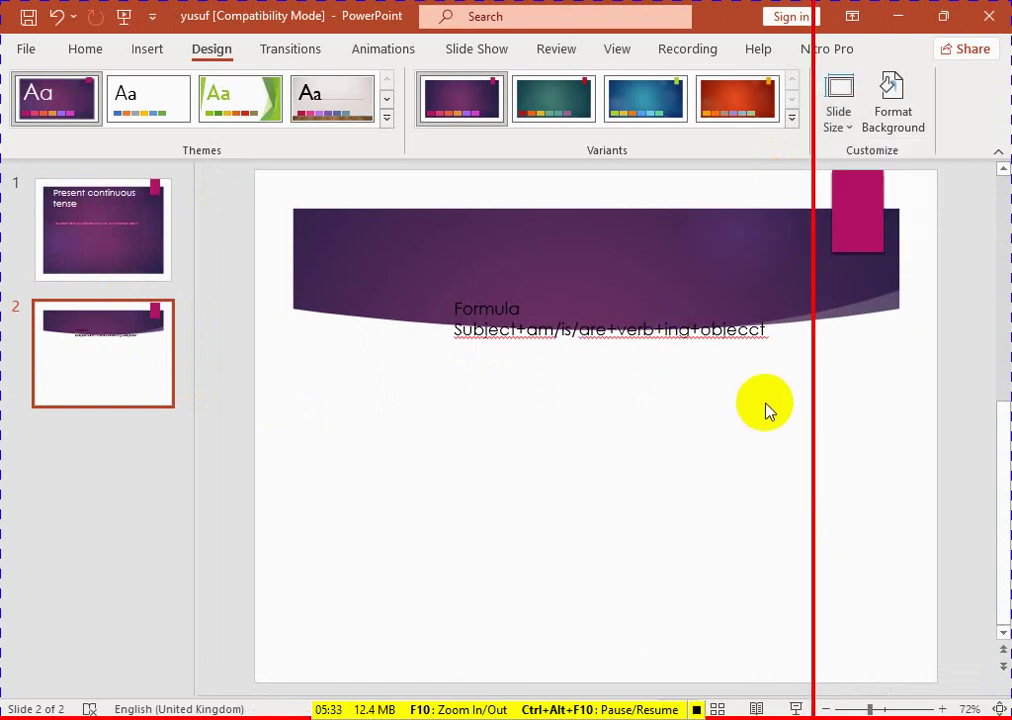
pyautogui.click(883, 708)
pyautogui.click(862, 708)
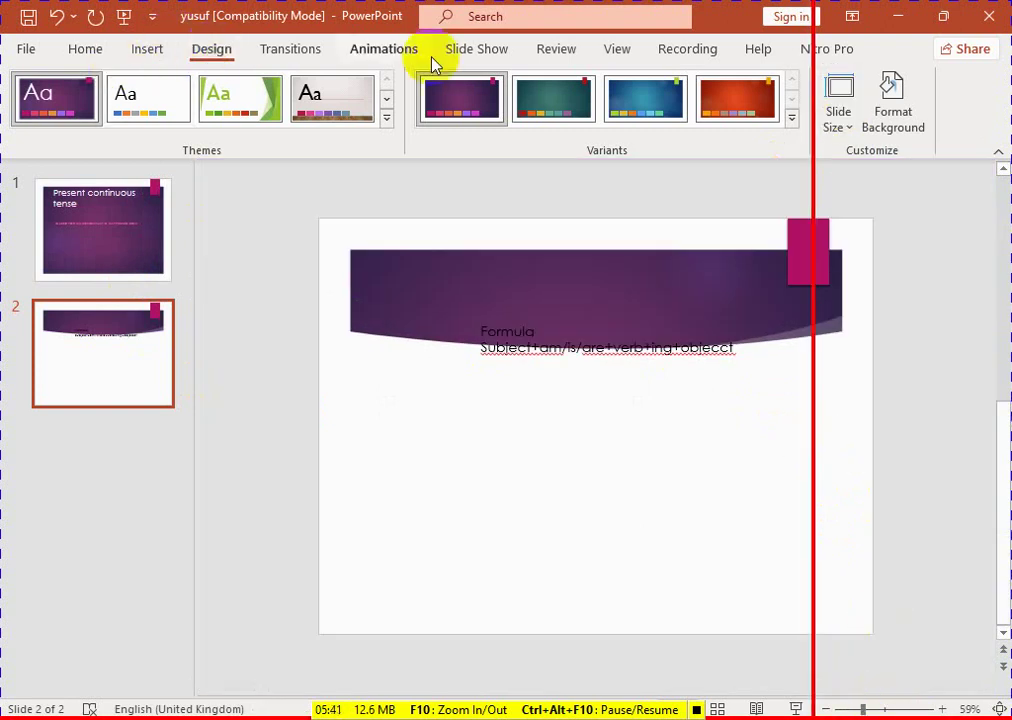
# Switch the slide size back to Widescreen 16:9
pyautogui.click(838, 118)
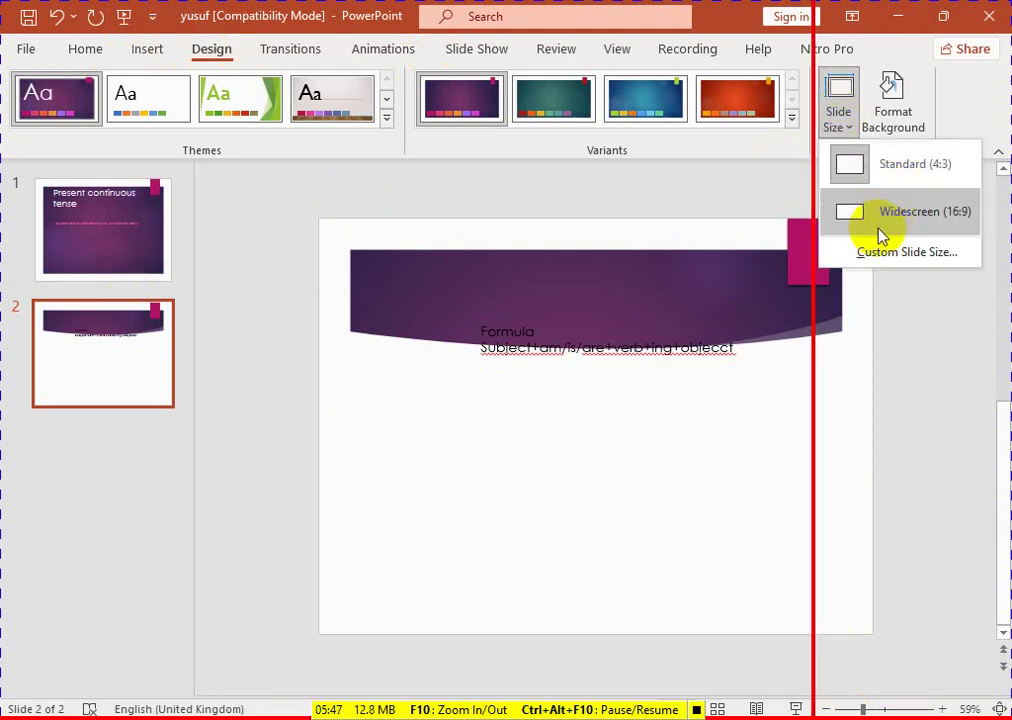
pyautogui.click(874, 214)
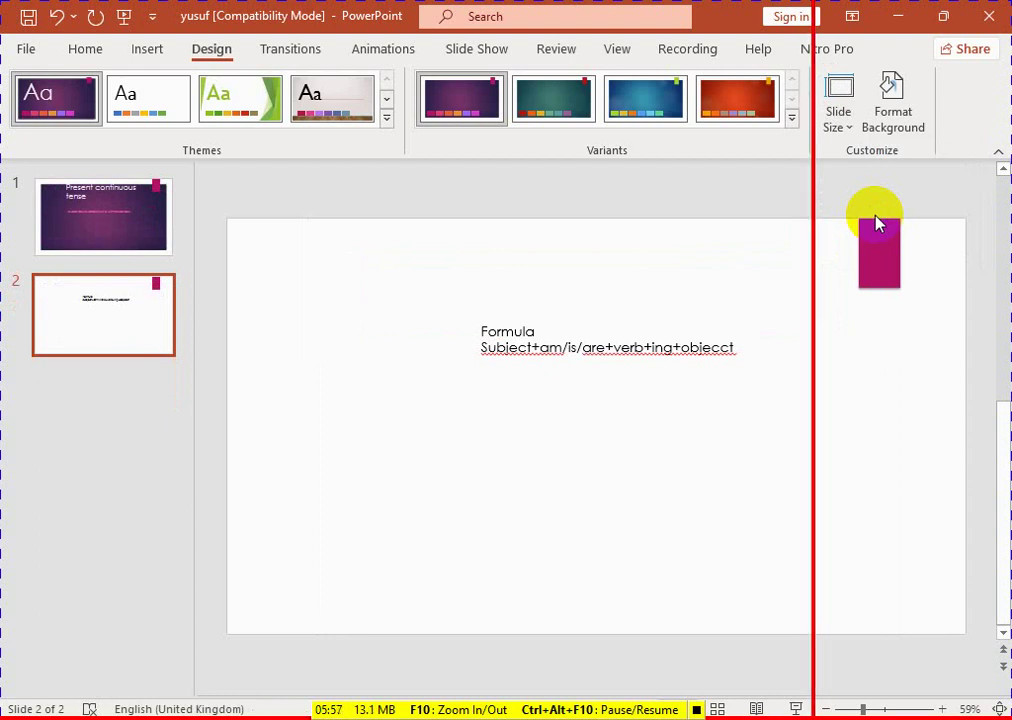
pyautogui.click(856, 104)
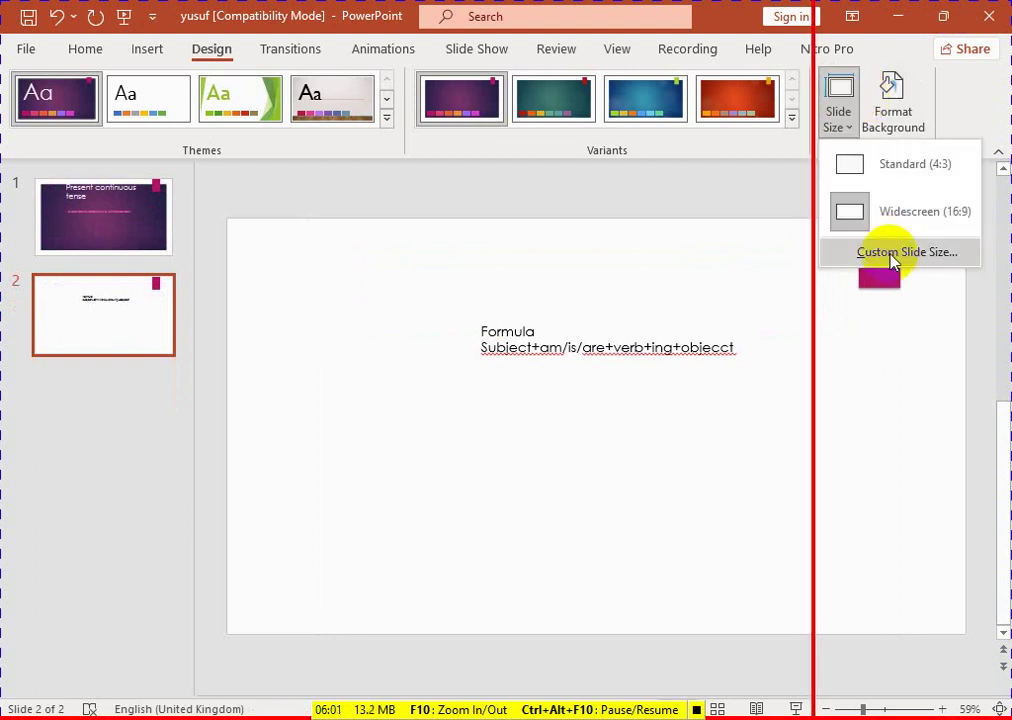
# Set a custom Widescreen slide size in Portrait orientation (7.5 × 13.333 in) with Ensure Fit
pyautogui.click(890, 252)
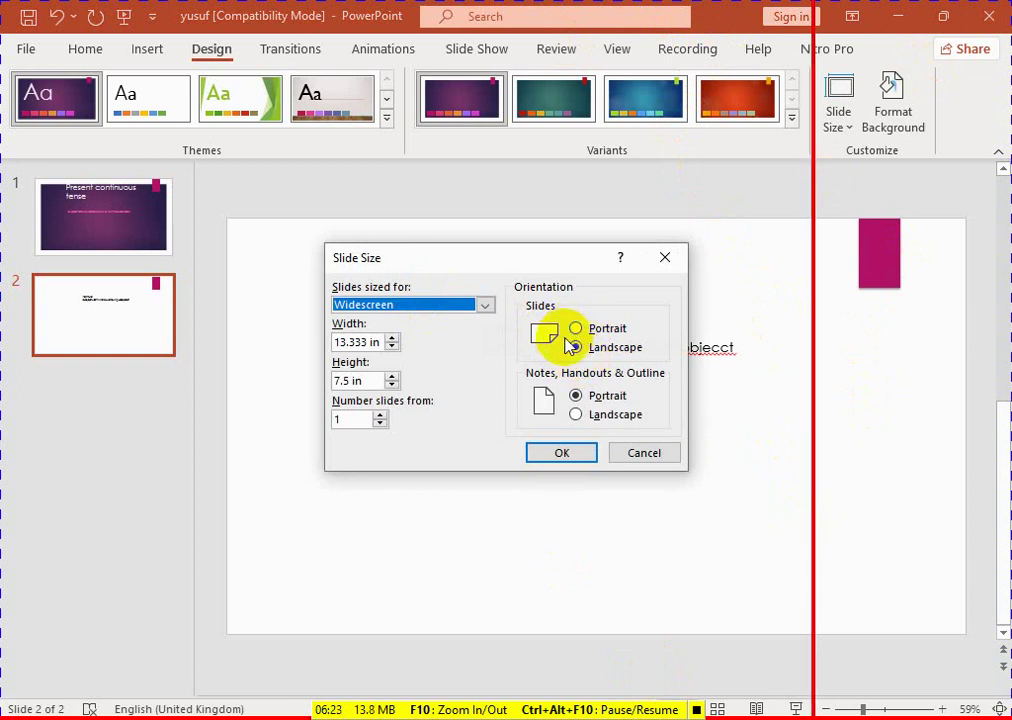
pyautogui.click(488, 310)
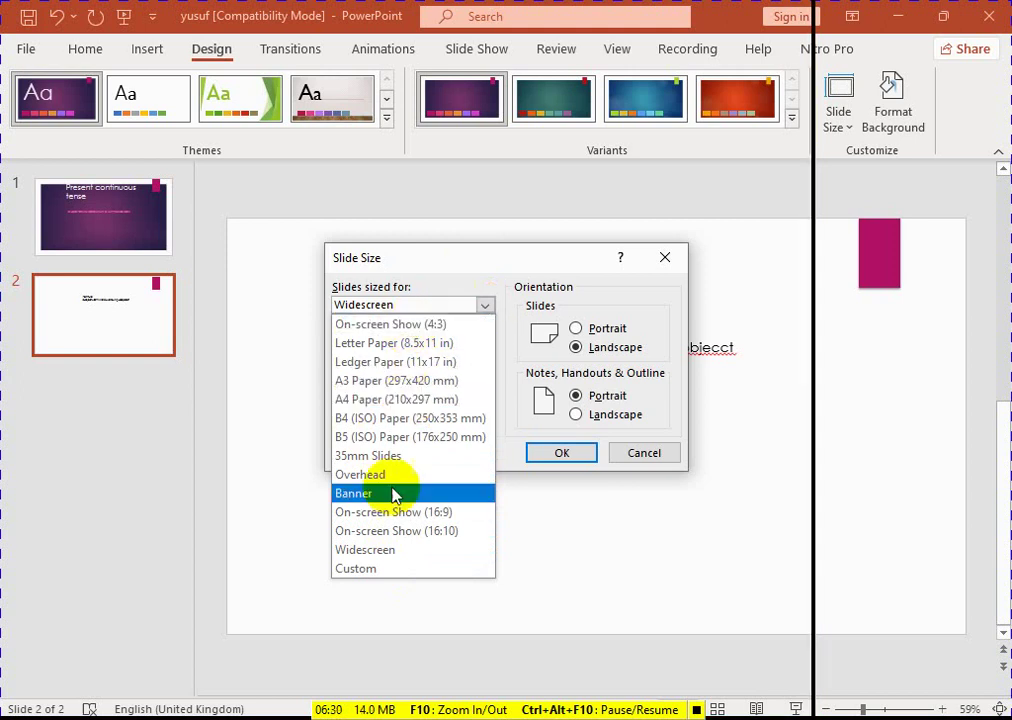
pyautogui.click(390, 550)
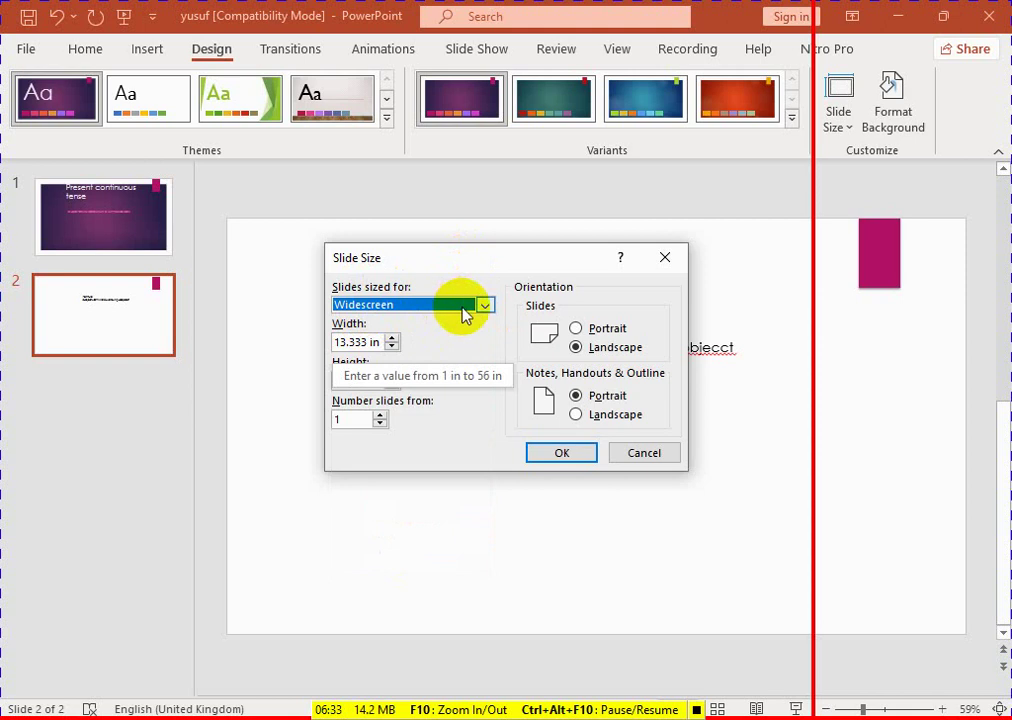
pyautogui.click(484, 306)
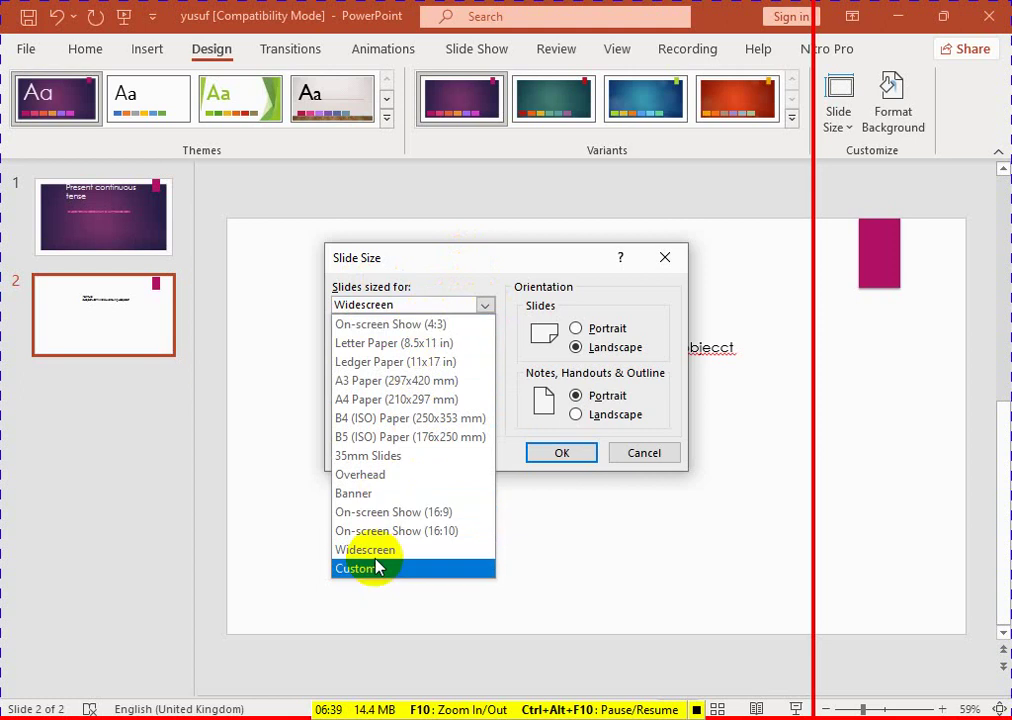
pyautogui.click(477, 262)
pyautogui.moveTo(476, 261); pyautogui.dragTo(482, 261)
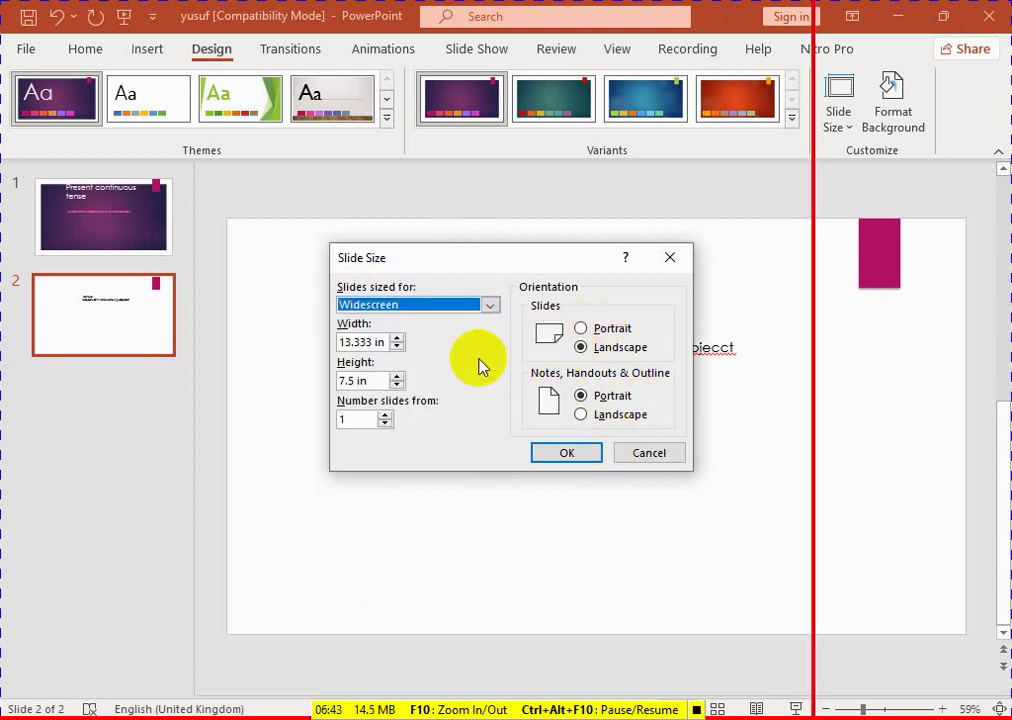
pyautogui.click(582, 331)
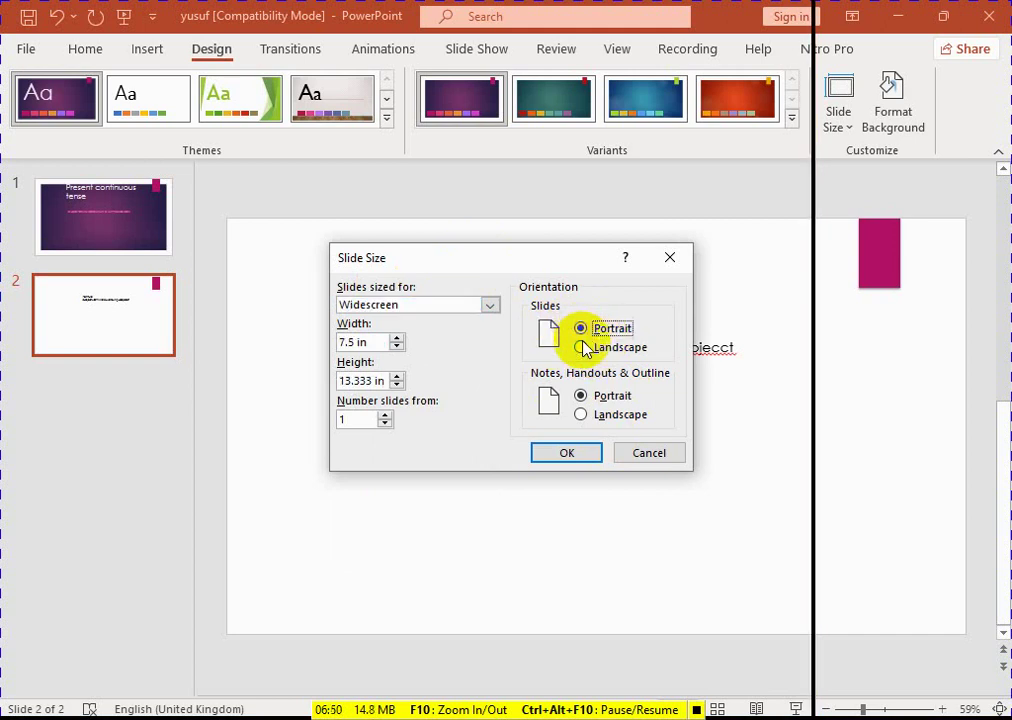
pyautogui.click(557, 456)
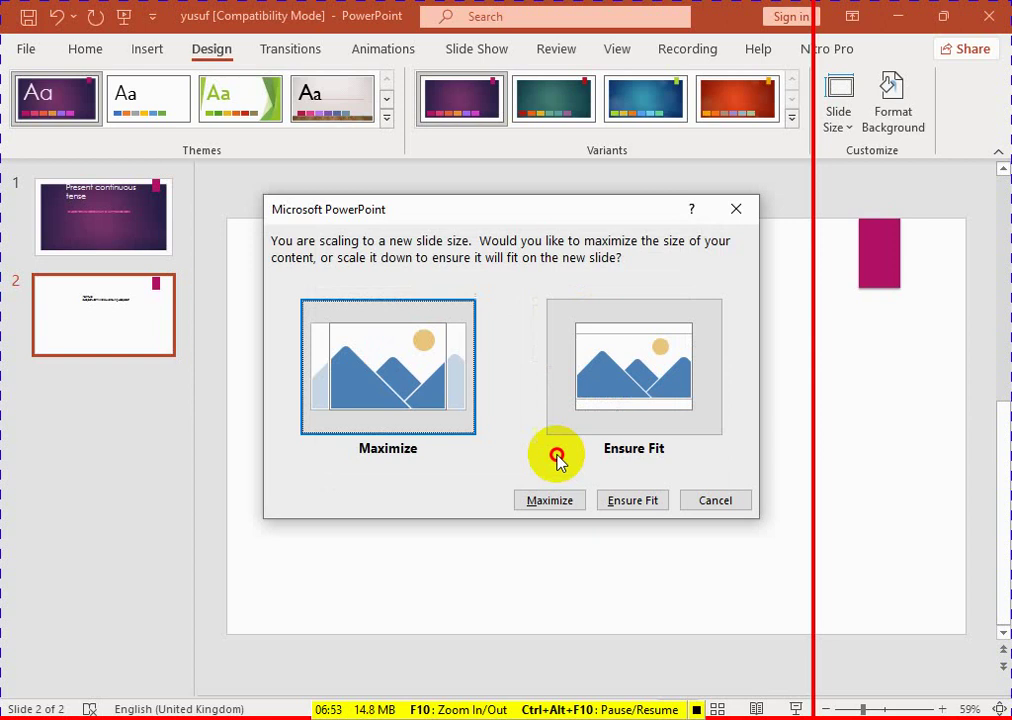
pyautogui.click(614, 503)
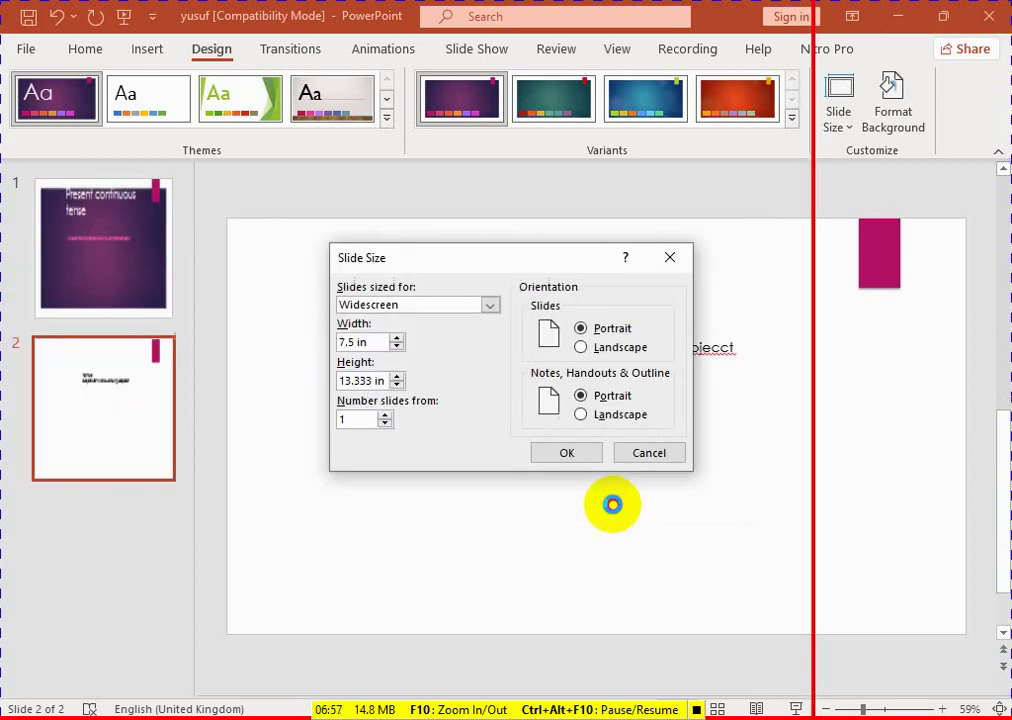
pyautogui.click(618, 458)
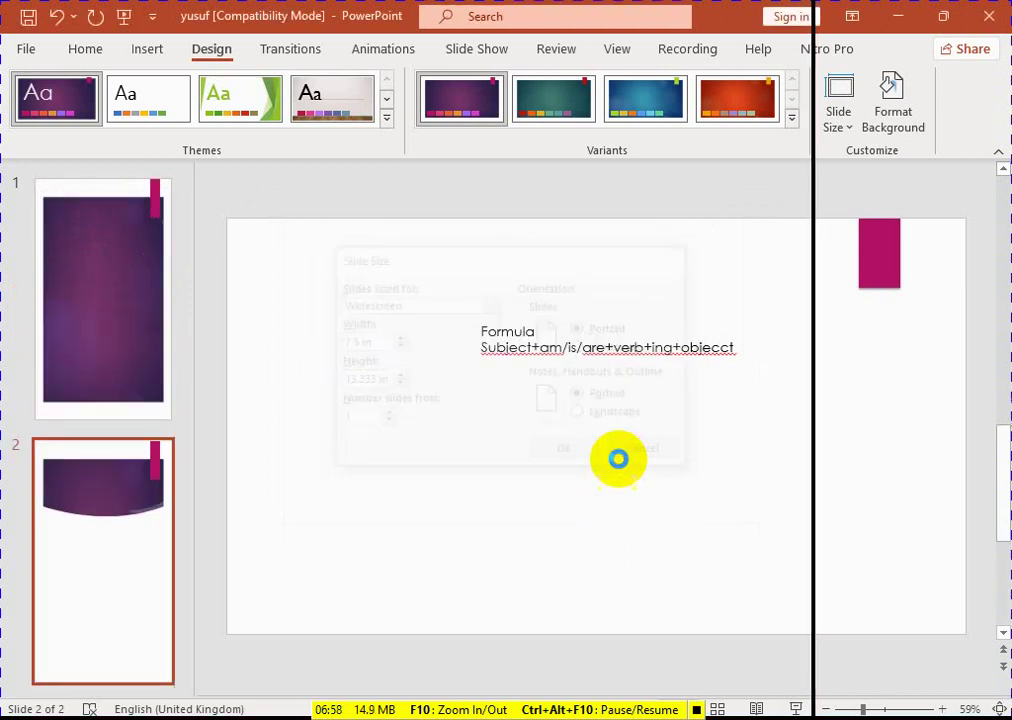
# Return slide 1 to a 13.333 × 7.5 in landscape size using Ensure Fit
pyautogui.click(95, 480)
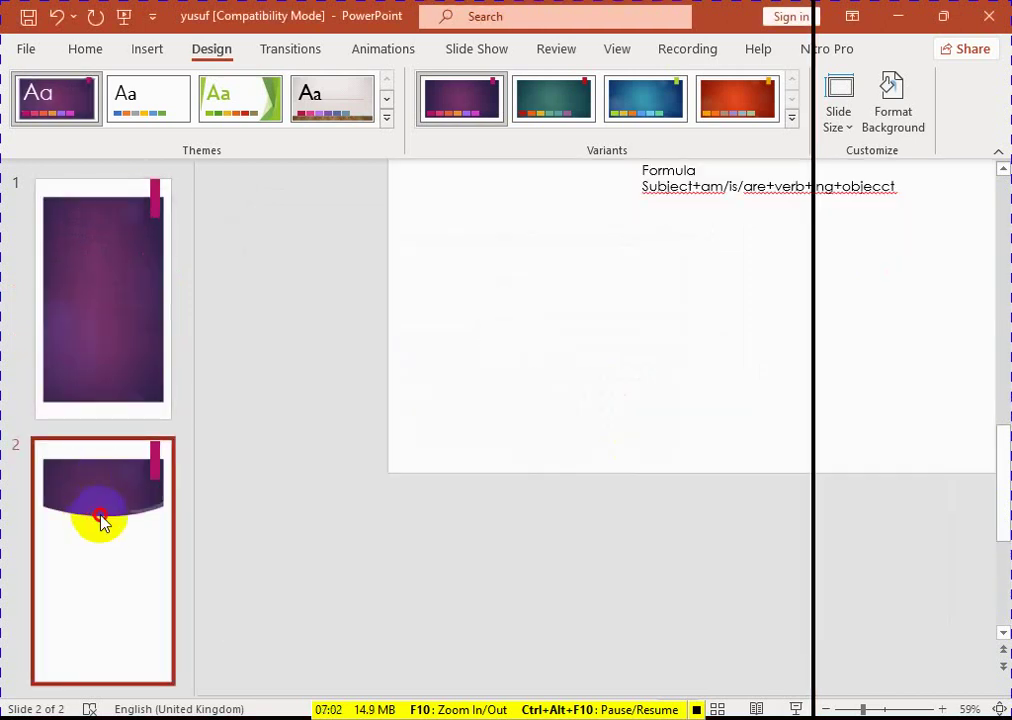
pyautogui.click(130, 410)
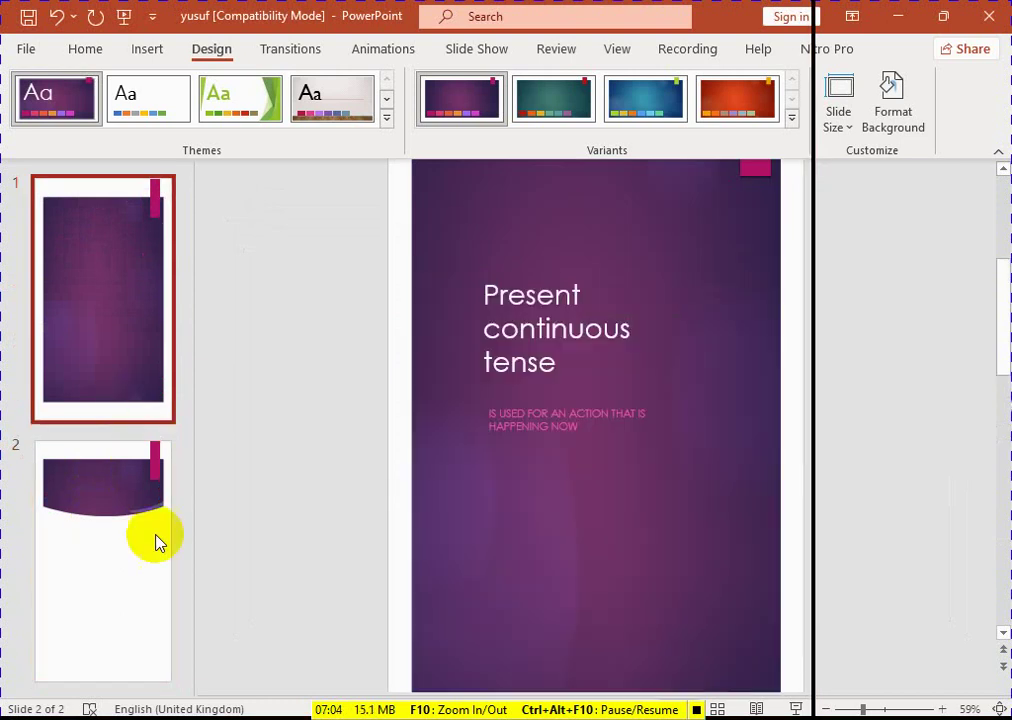
pyautogui.click(116, 411)
pyautogui.click(137, 379)
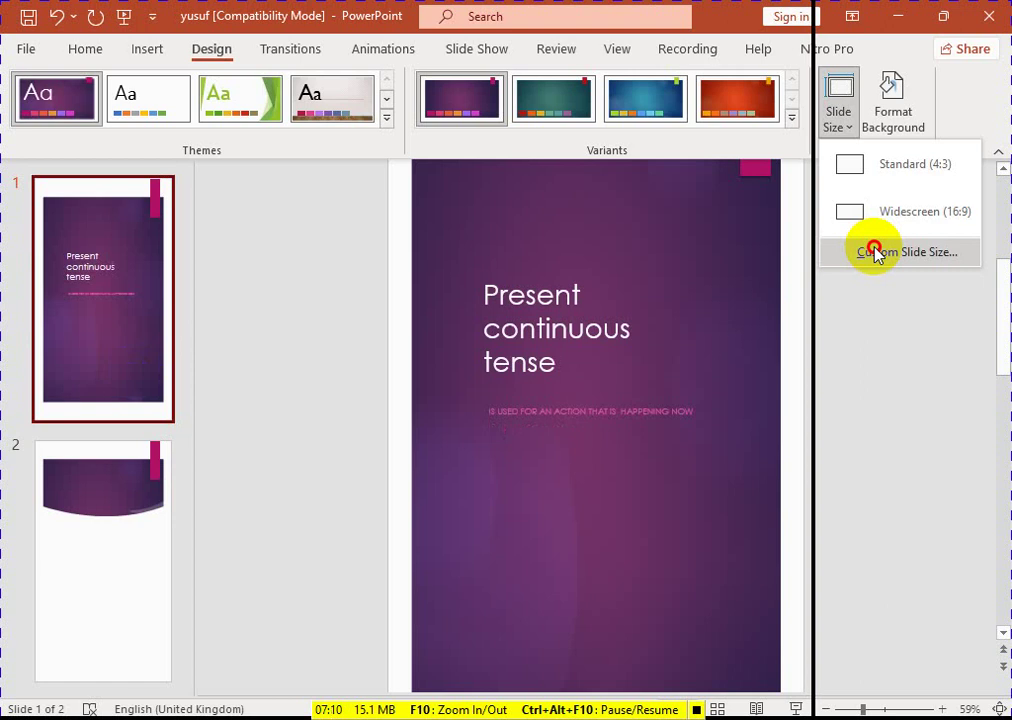
pyautogui.click(875, 252)
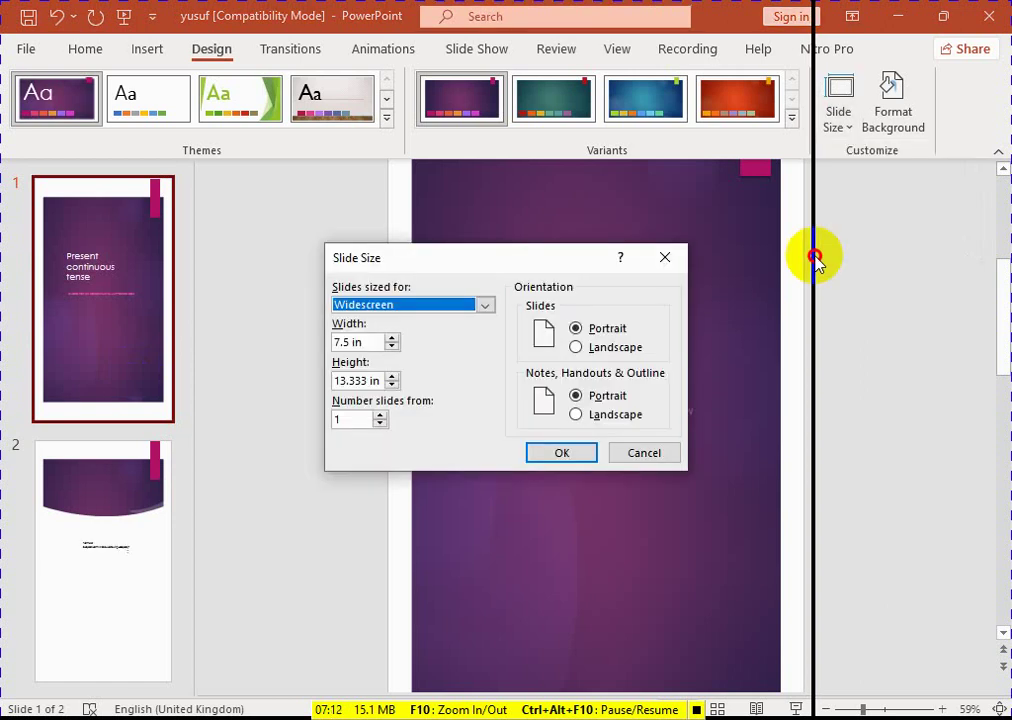
pyautogui.click(575, 350)
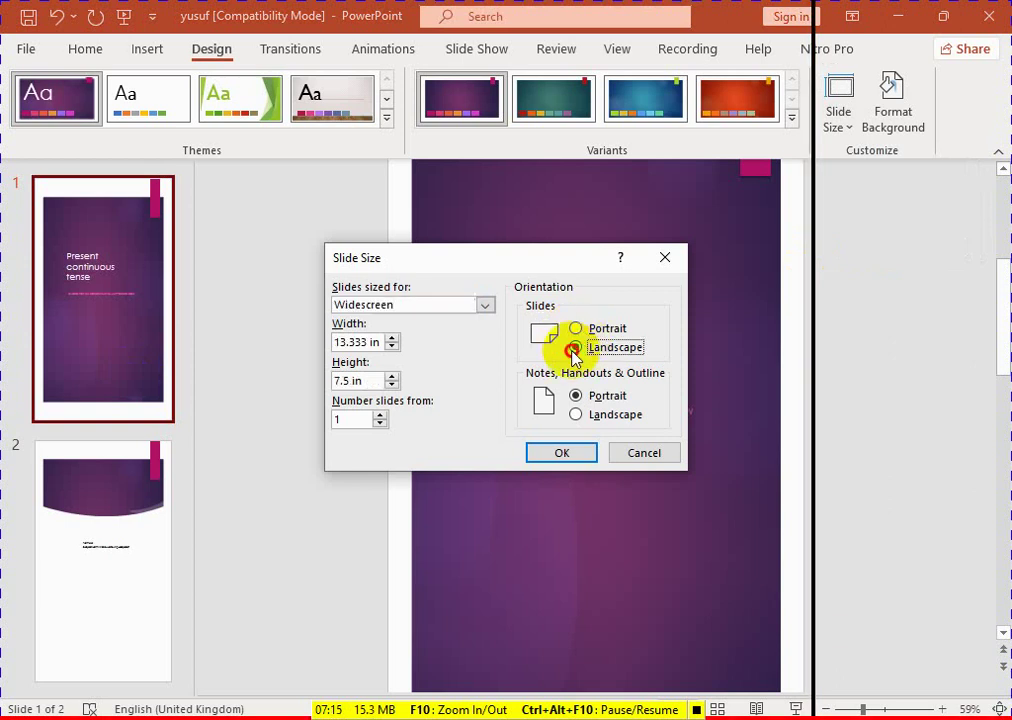
pyautogui.click(553, 455)
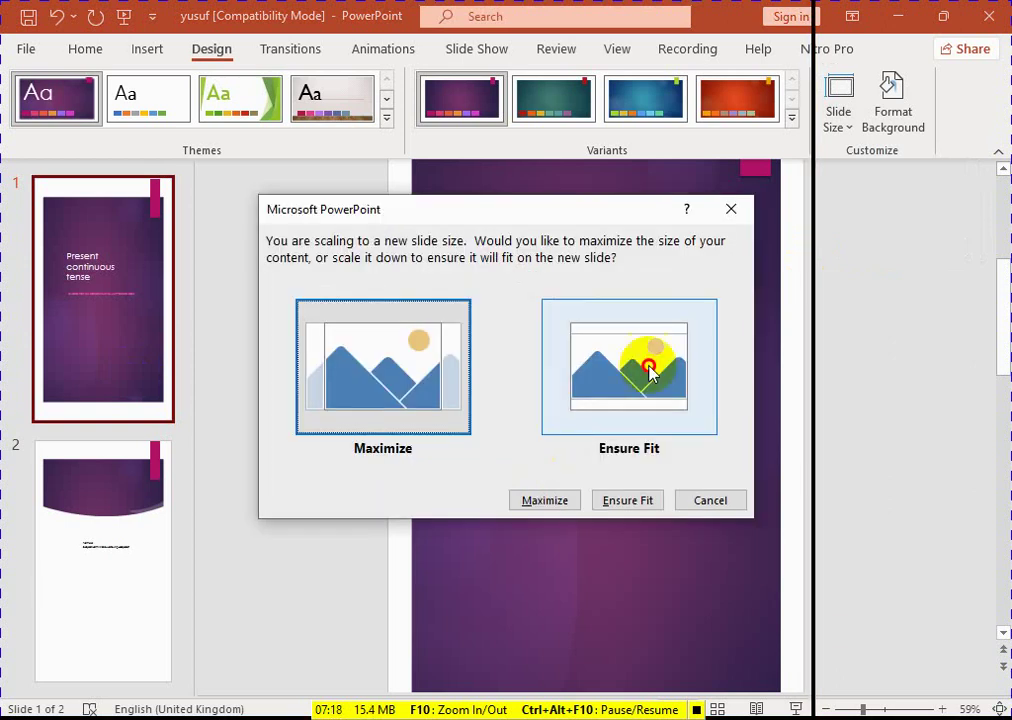
pyautogui.click(649, 370)
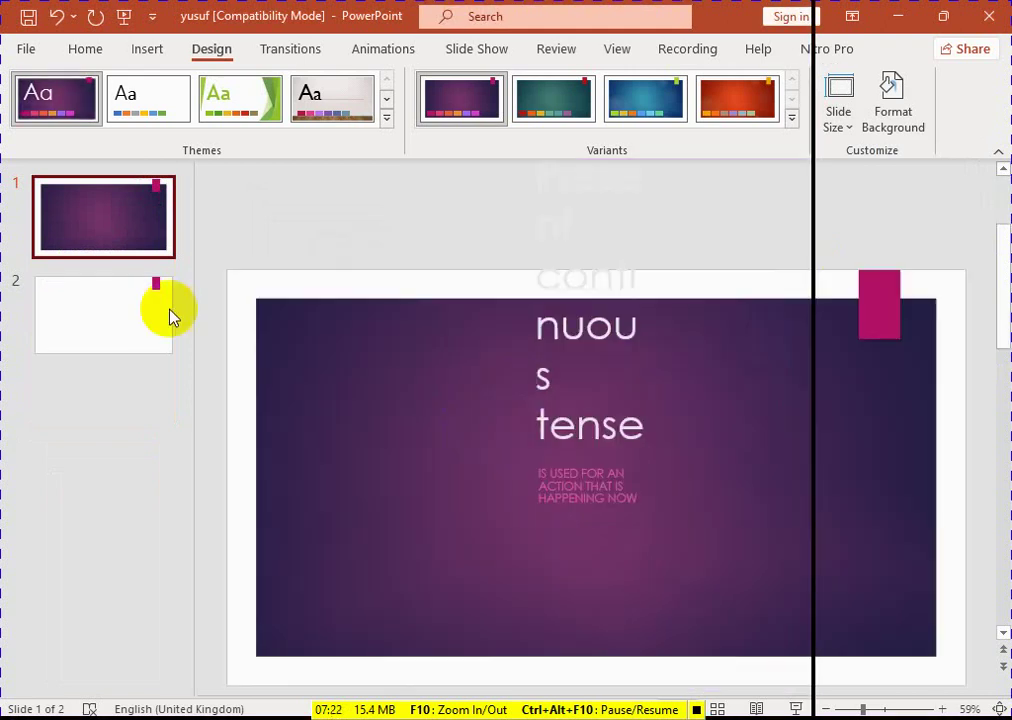
# Switch the slides to Standard 4:3, maximizing content so the title wraps cleanly
pyautogui.click(585, 338)
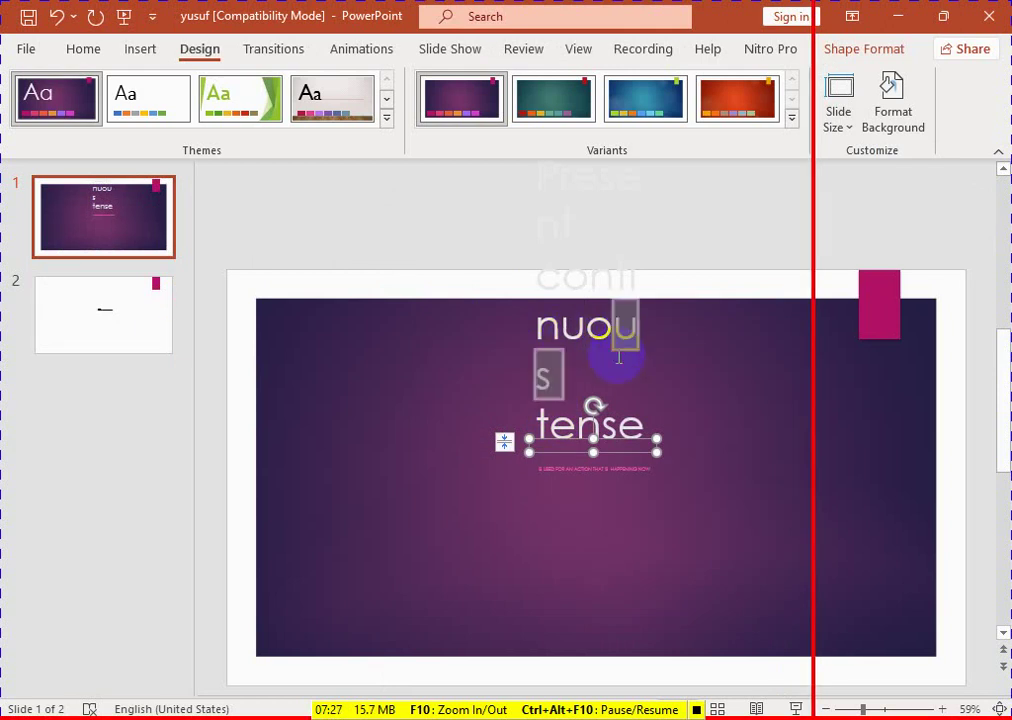
pyautogui.click(557, 345)
pyautogui.moveTo(576, 373); pyautogui.dragTo(487, 325)
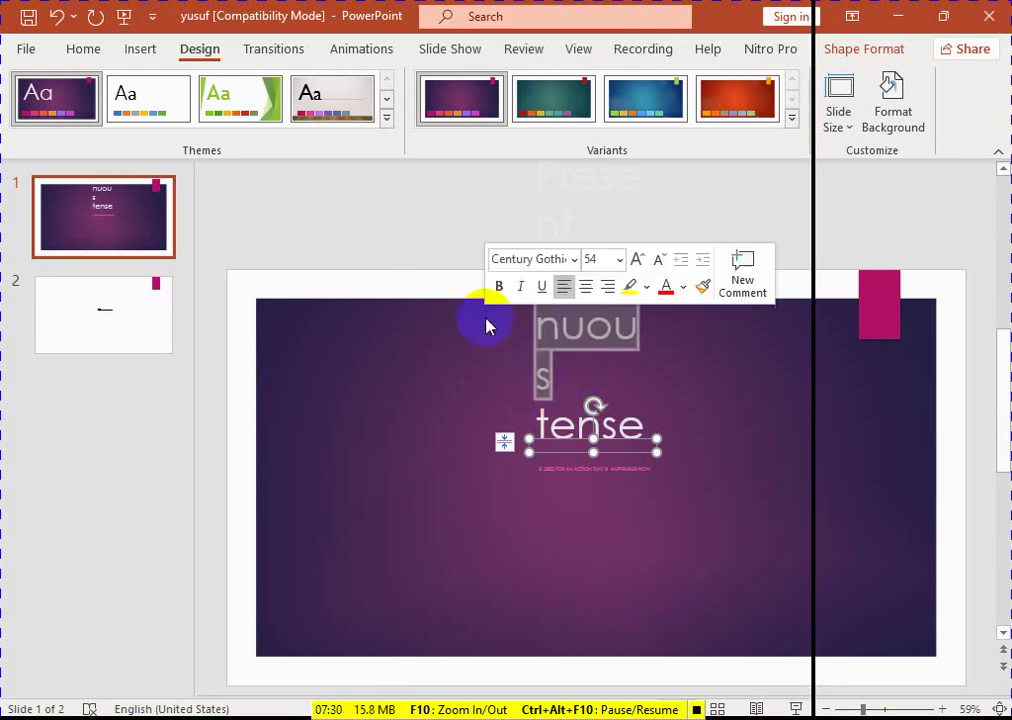
pyautogui.click(545, 378)
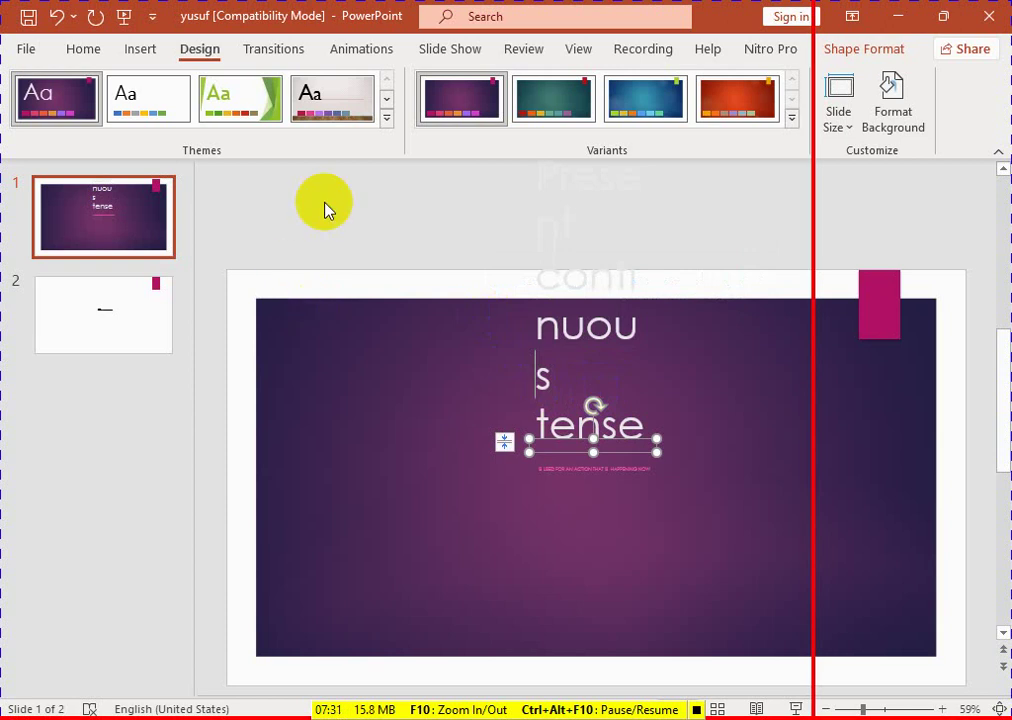
pyautogui.click(838, 115)
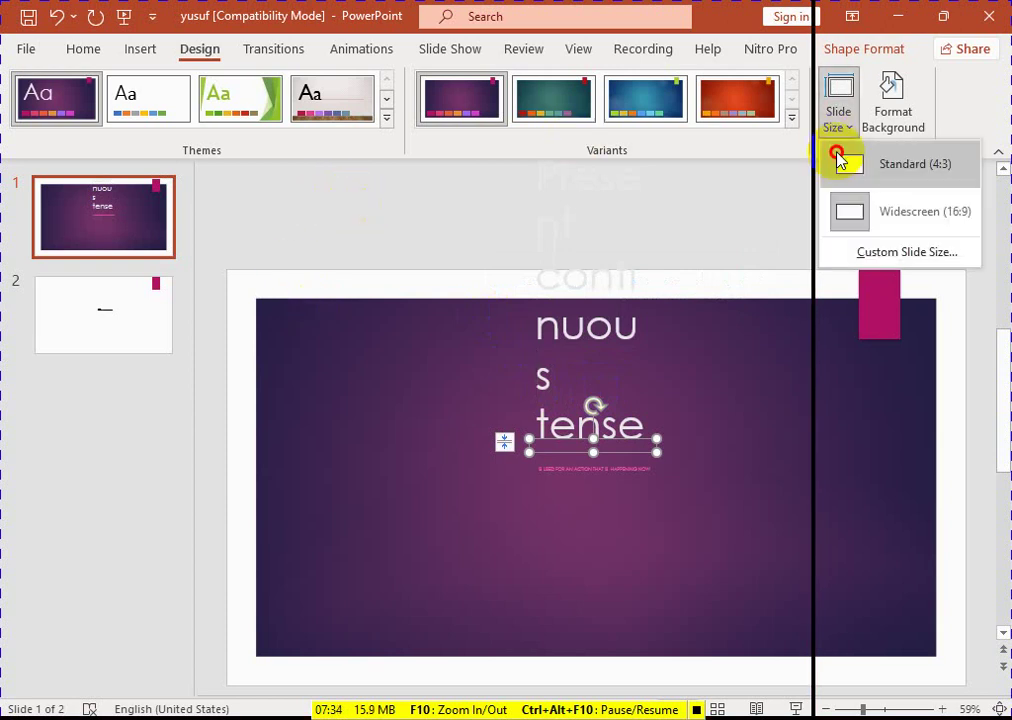
pyautogui.click(856, 172)
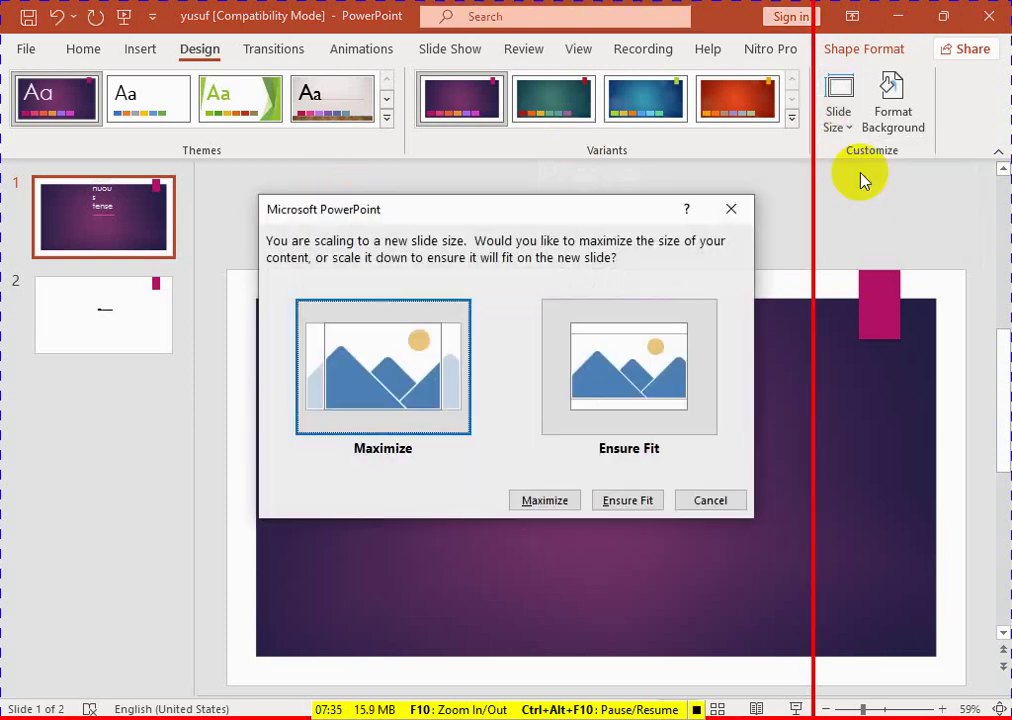
pyautogui.click(380, 408)
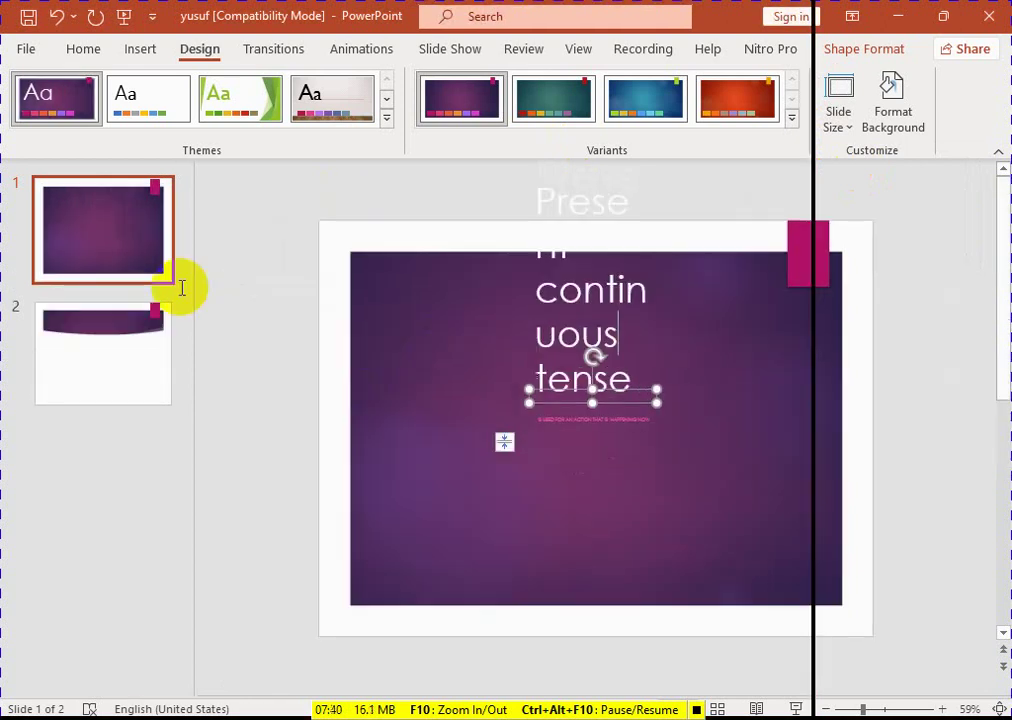
# Move slide 1's title box down and widen it to the slide's left edge
pyautogui.click(98, 345)
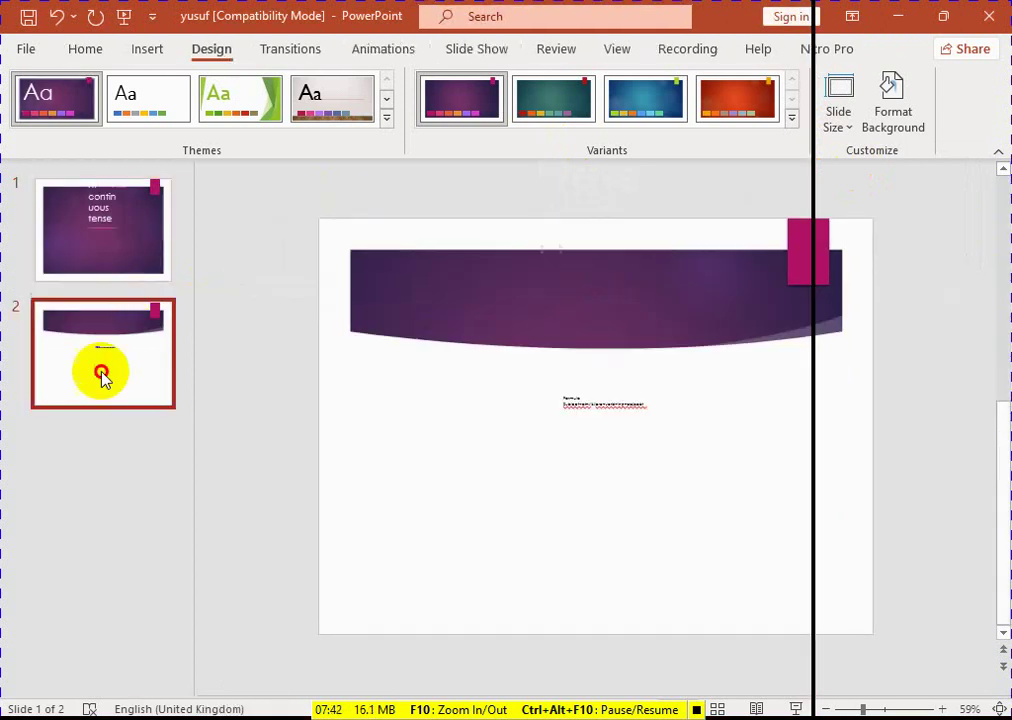
pyautogui.click(93, 246)
pyautogui.click(580, 237)
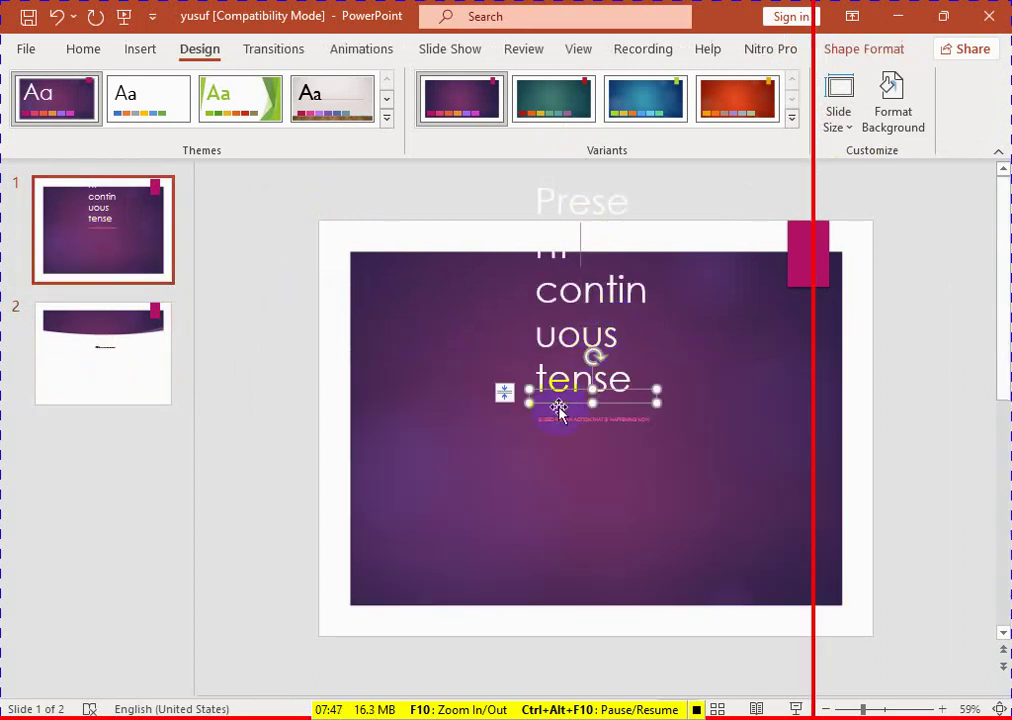
pyautogui.moveTo(558, 403)
pyautogui.mouseDown()
pyautogui.moveTo(556, 495)
pyautogui.moveTo(549, 478)
pyautogui.mouseUp()
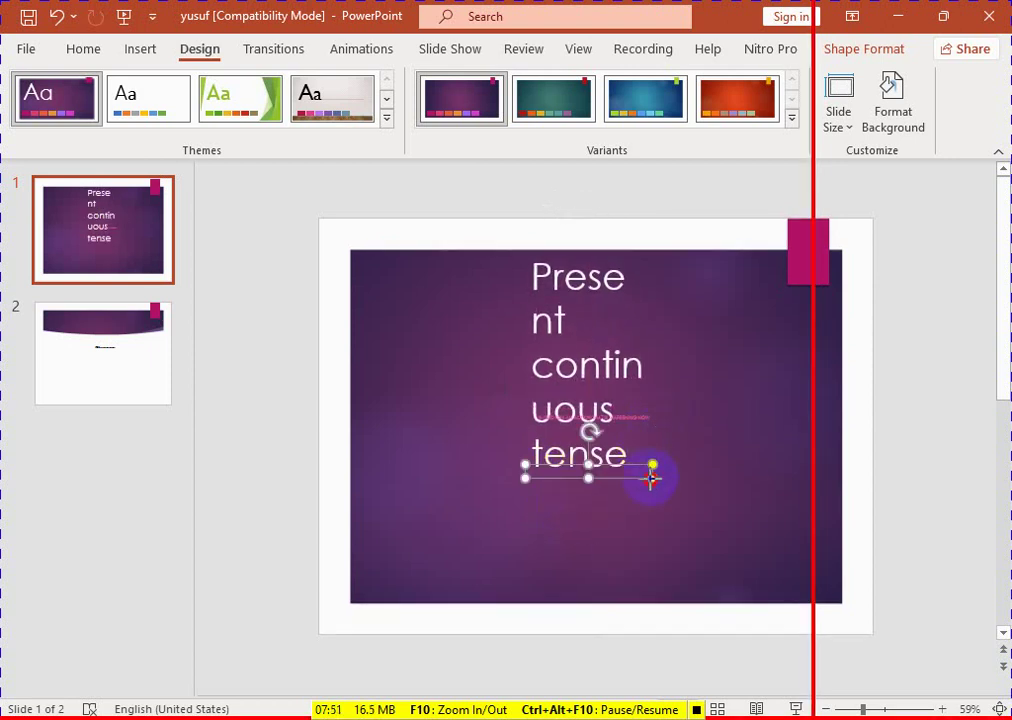
pyautogui.moveTo(651, 478); pyautogui.dragTo(793, 486)
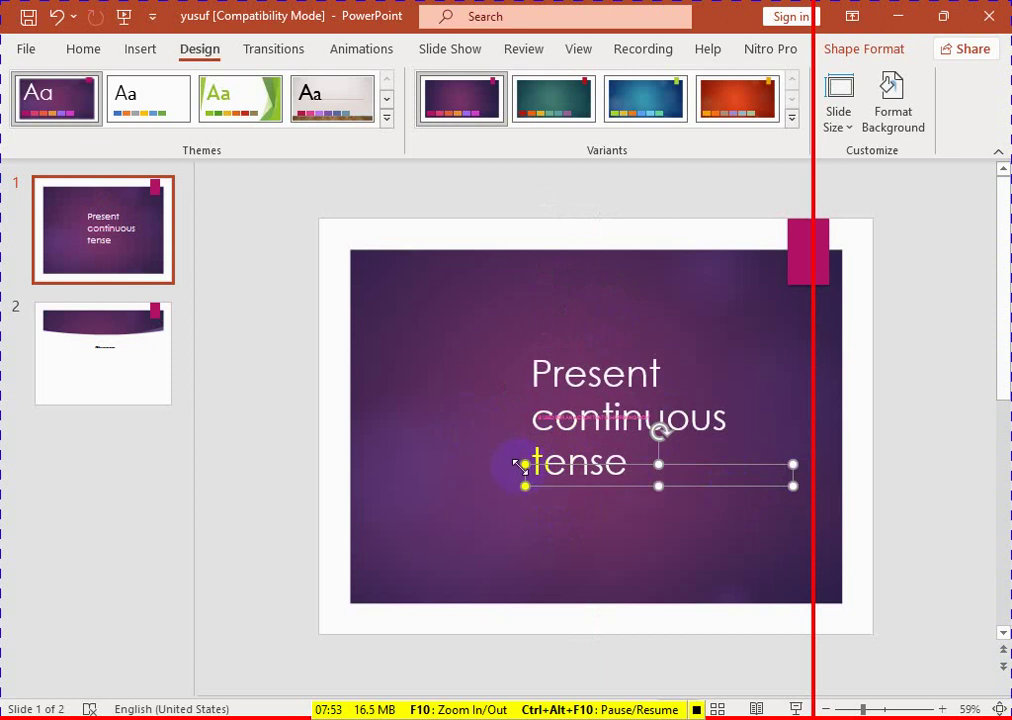
pyautogui.moveTo(521, 466)
pyautogui.mouseDown()
pyautogui.moveTo(334, 418)
pyautogui.moveTo(349, 418)
pyautogui.mouseUp()
pyautogui.click(474, 504)
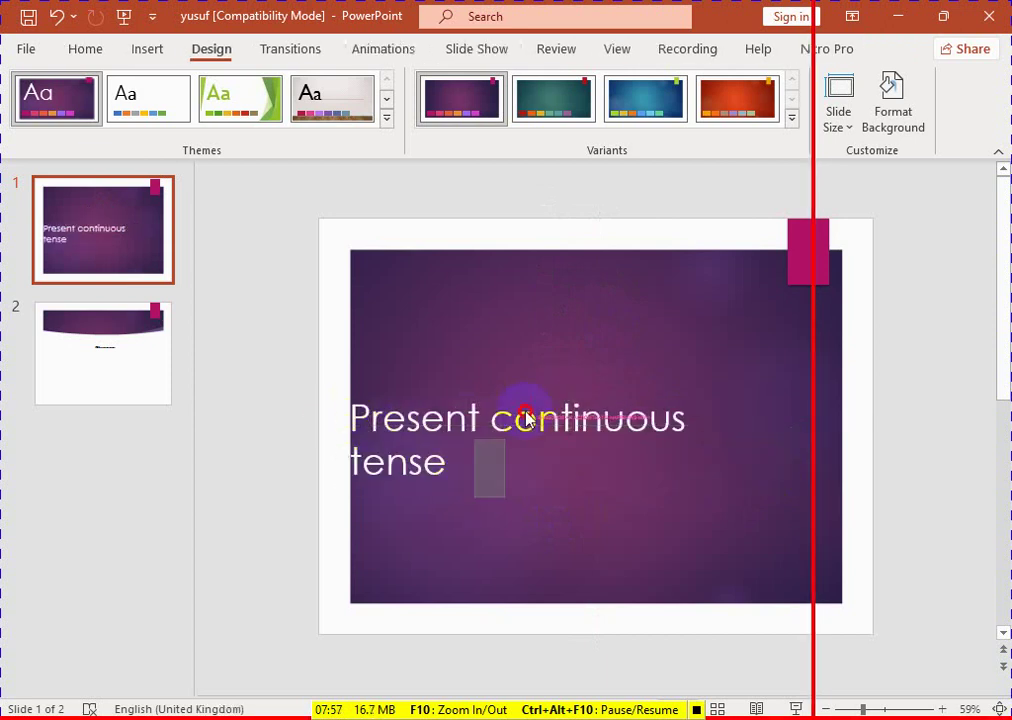
pyautogui.moveTo(527, 418); pyautogui.dragTo(590, 350)
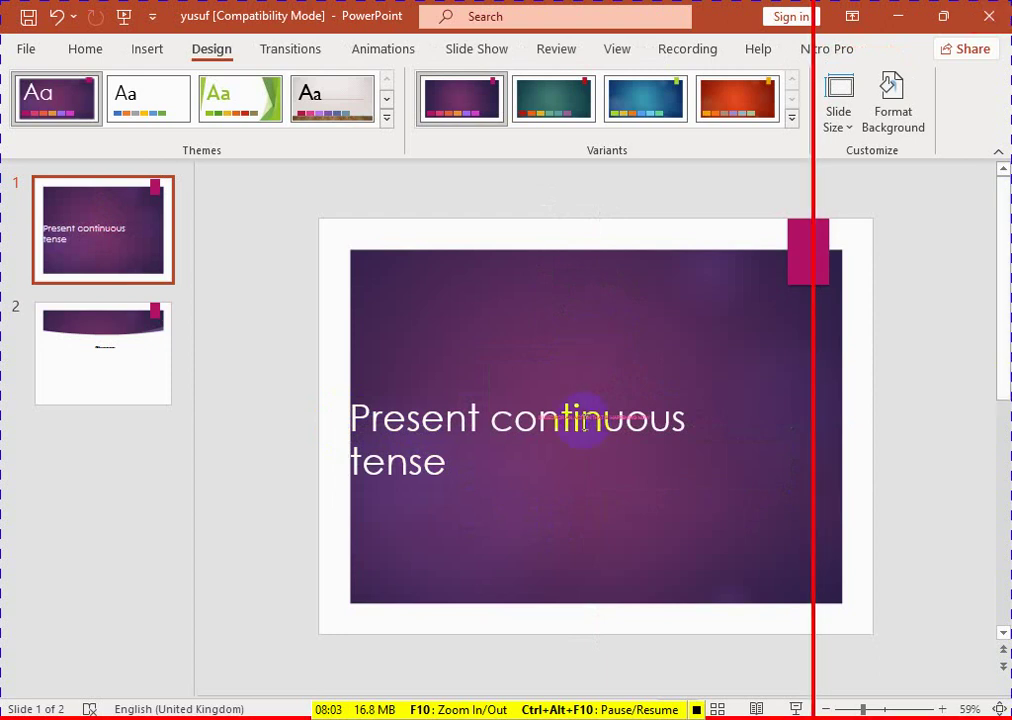
# Place the title at the top-left and the definition line mid-slide on slide 1
pyautogui.click(538, 443)
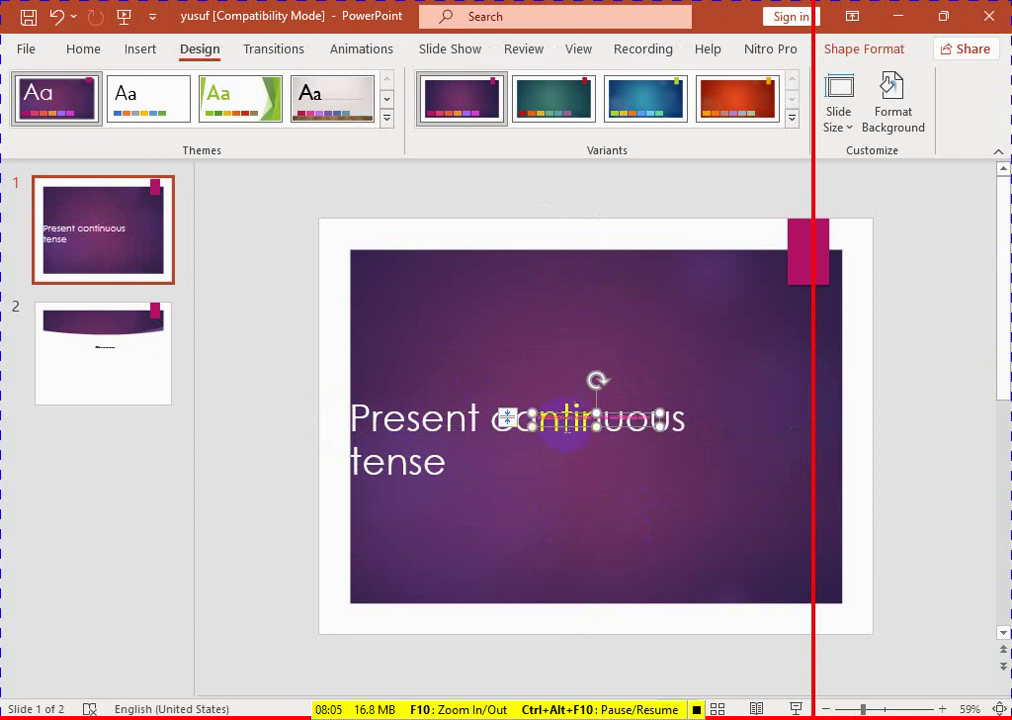
pyautogui.moveTo(560, 410); pyautogui.dragTo(630, 313)
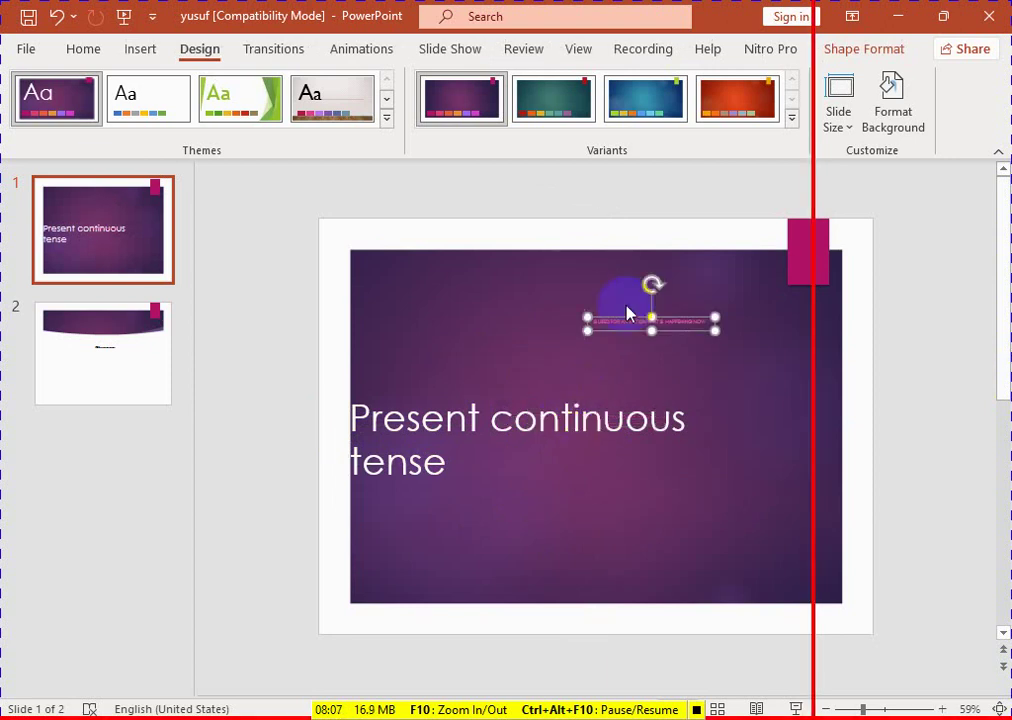
pyautogui.click(587, 371)
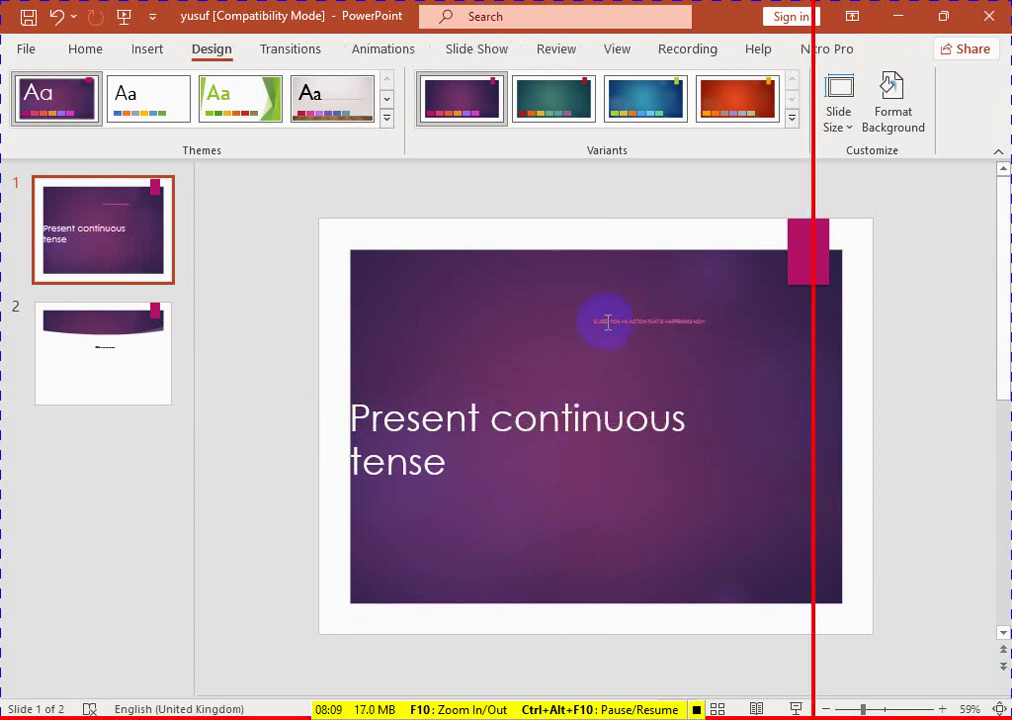
pyautogui.click(603, 323)
pyautogui.moveTo(615, 335); pyautogui.dragTo(510, 535)
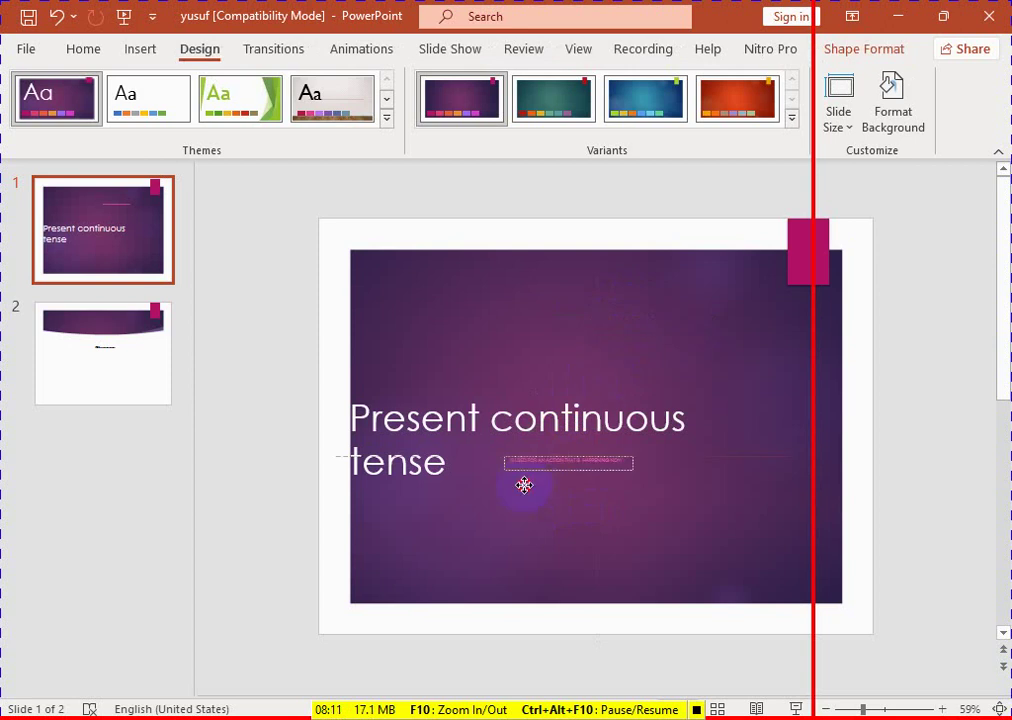
pyautogui.click(513, 420)
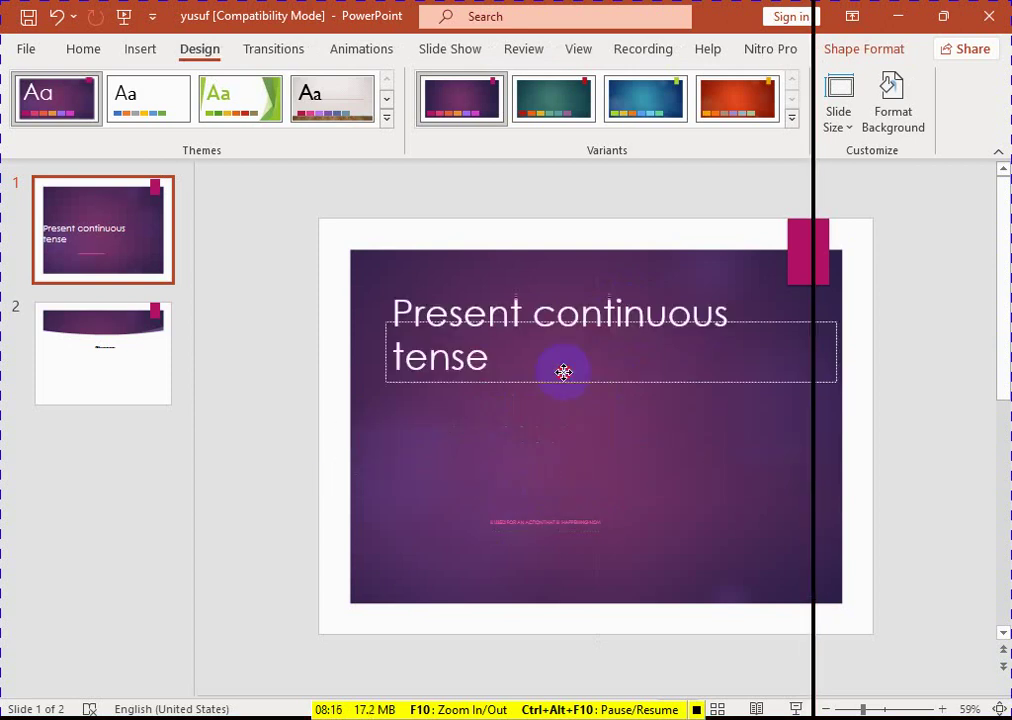
pyautogui.moveTo(510, 493); pyautogui.dragTo(567, 359)
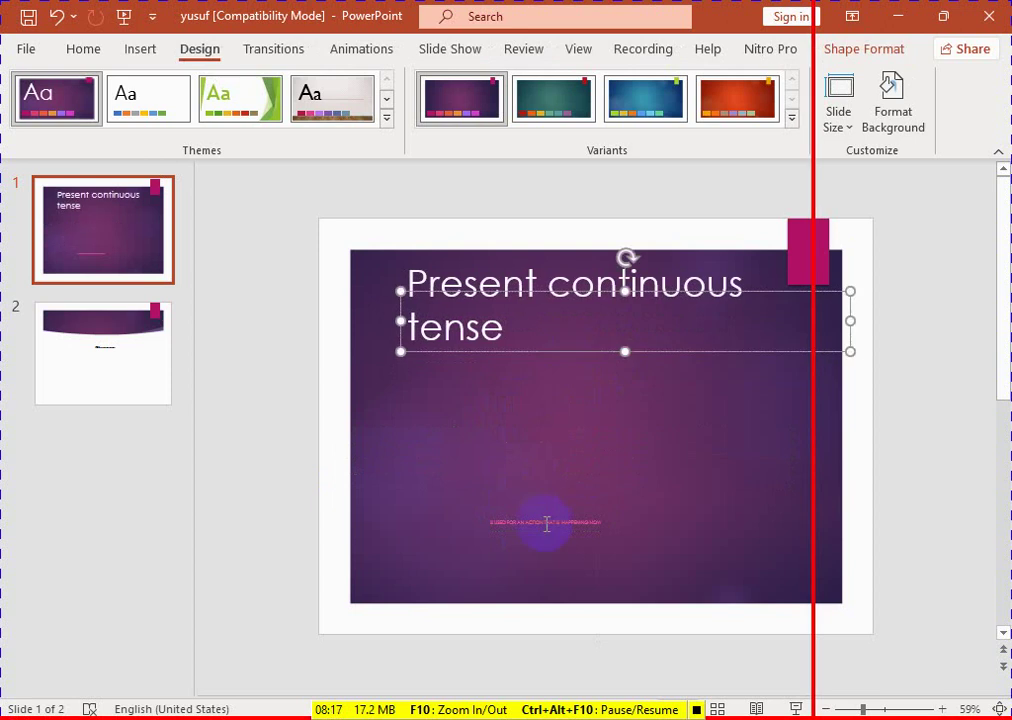
pyautogui.moveTo(543, 521)
pyautogui.mouseDown()
pyautogui.moveTo(511, 478)
pyautogui.moveTo(508, 421)
pyautogui.mouseUp()
pyautogui.click(499, 524)
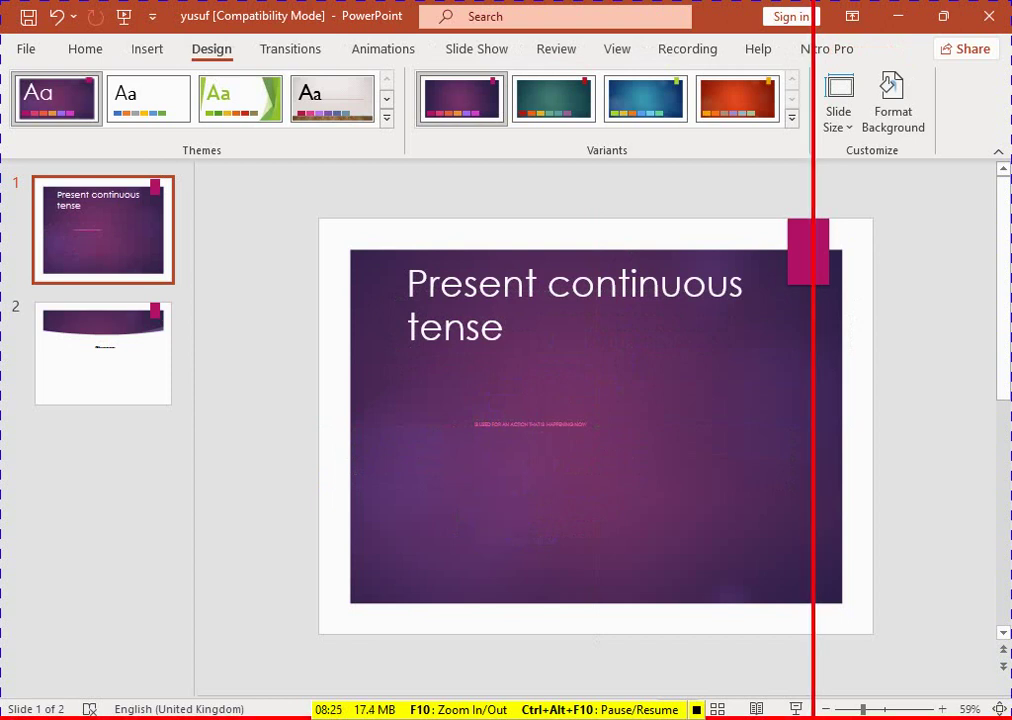
pyautogui.click(104, 306)
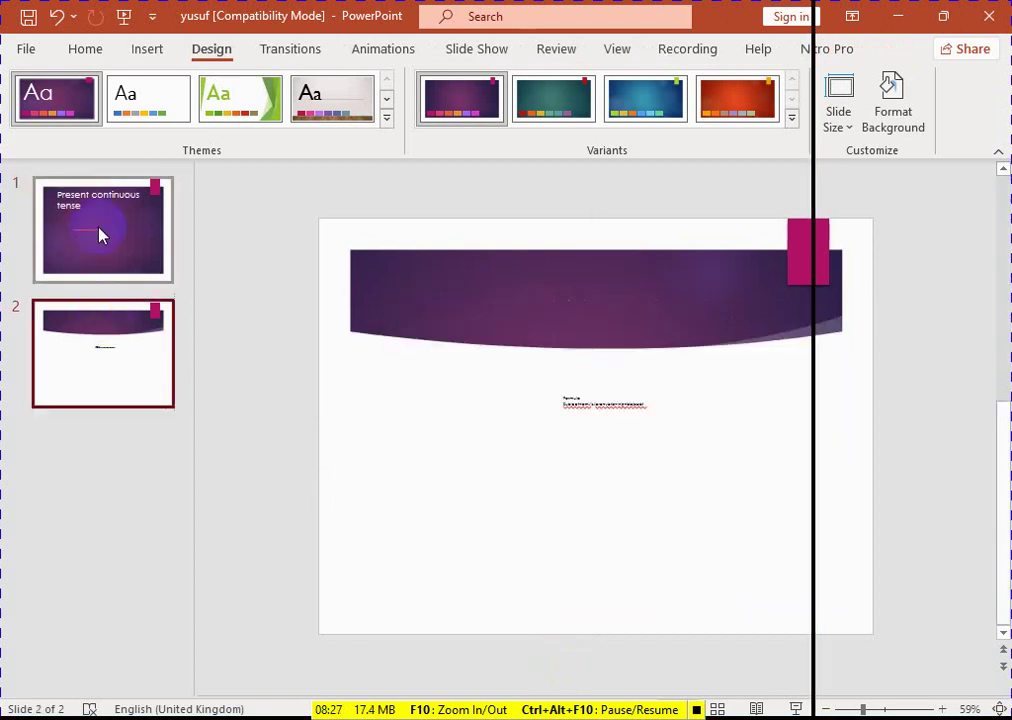
pyautogui.click(100, 235)
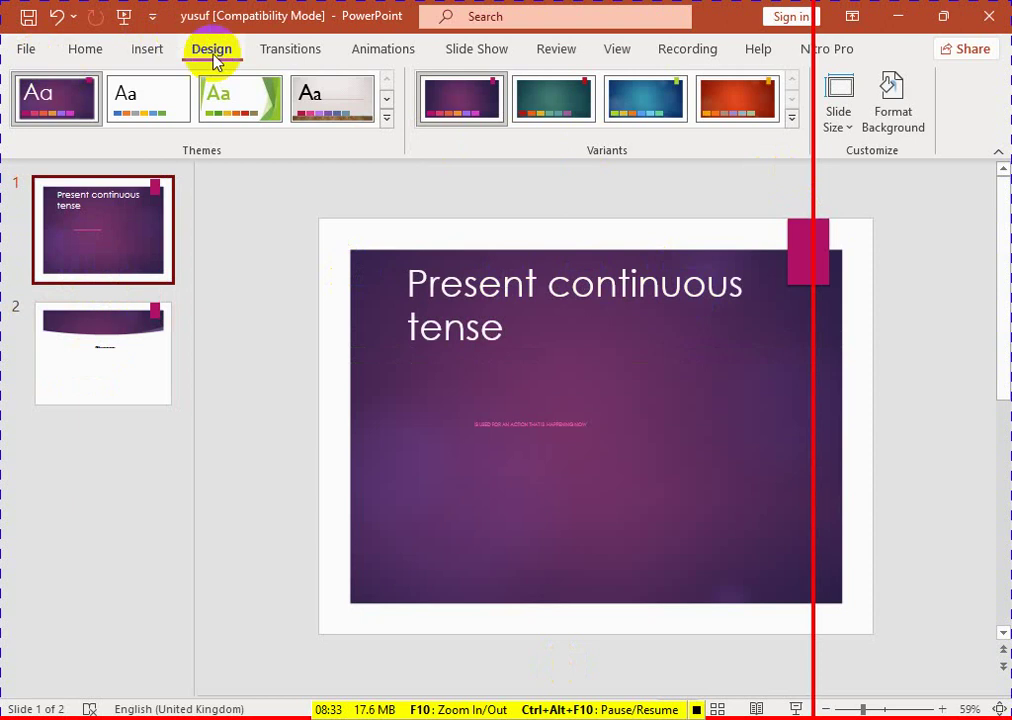
# Try gradient (stop at 21%) and diagonal stripe pattern backgrounds, applying them to all slides
pyautogui.click(912, 133)
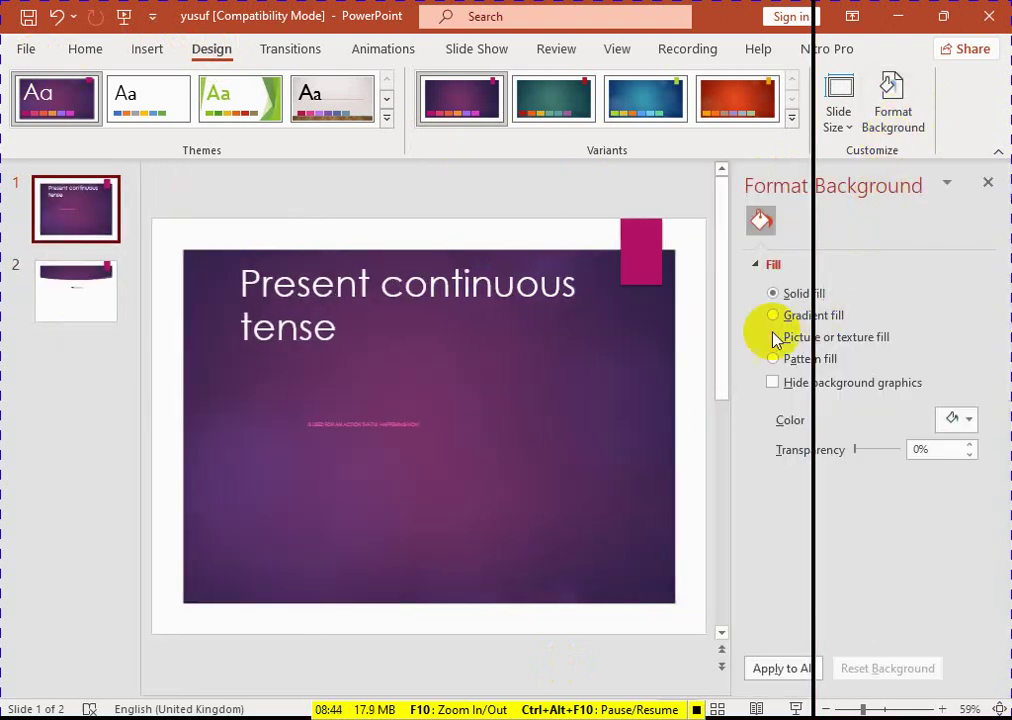
pyautogui.click(779, 322)
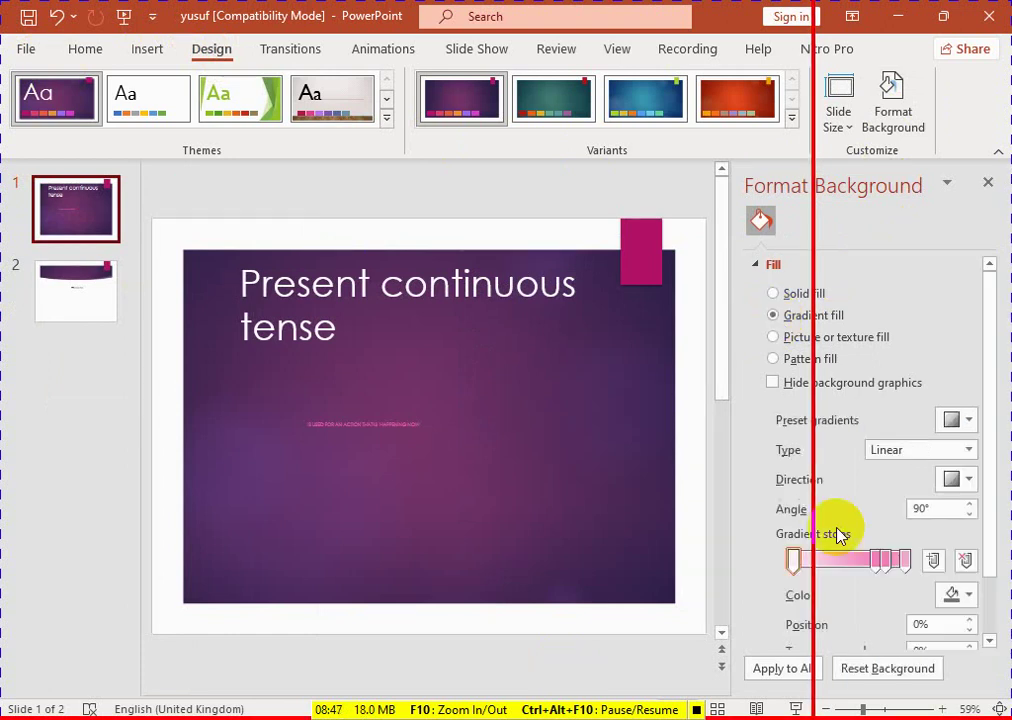
pyautogui.moveTo(792, 563); pyautogui.dragTo(818, 563)
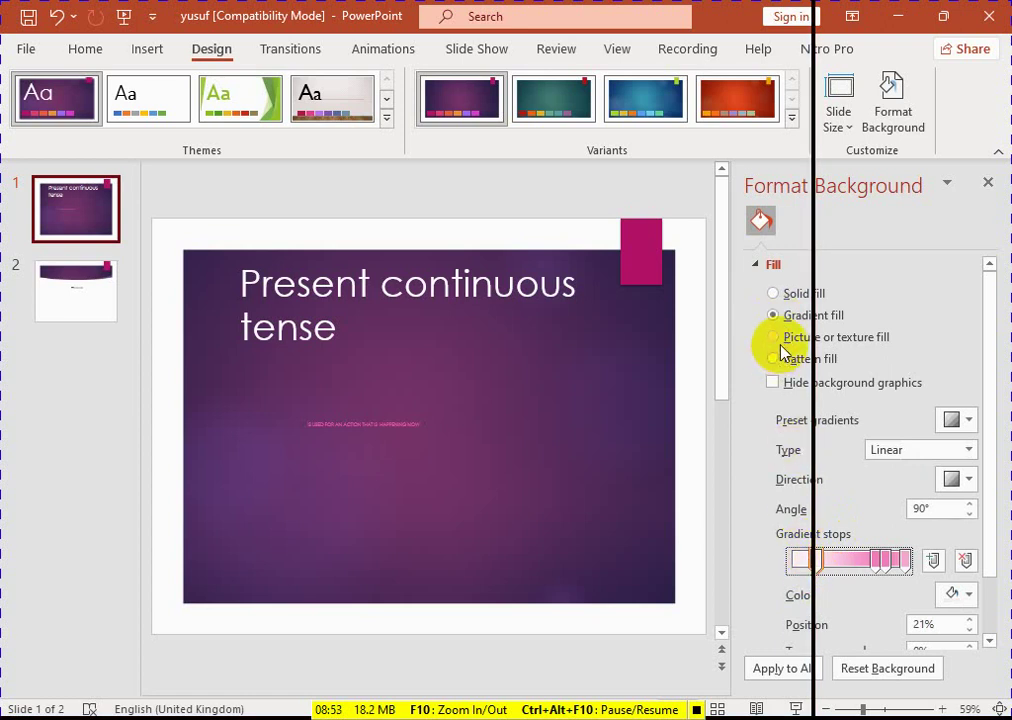
pyautogui.click(773, 294)
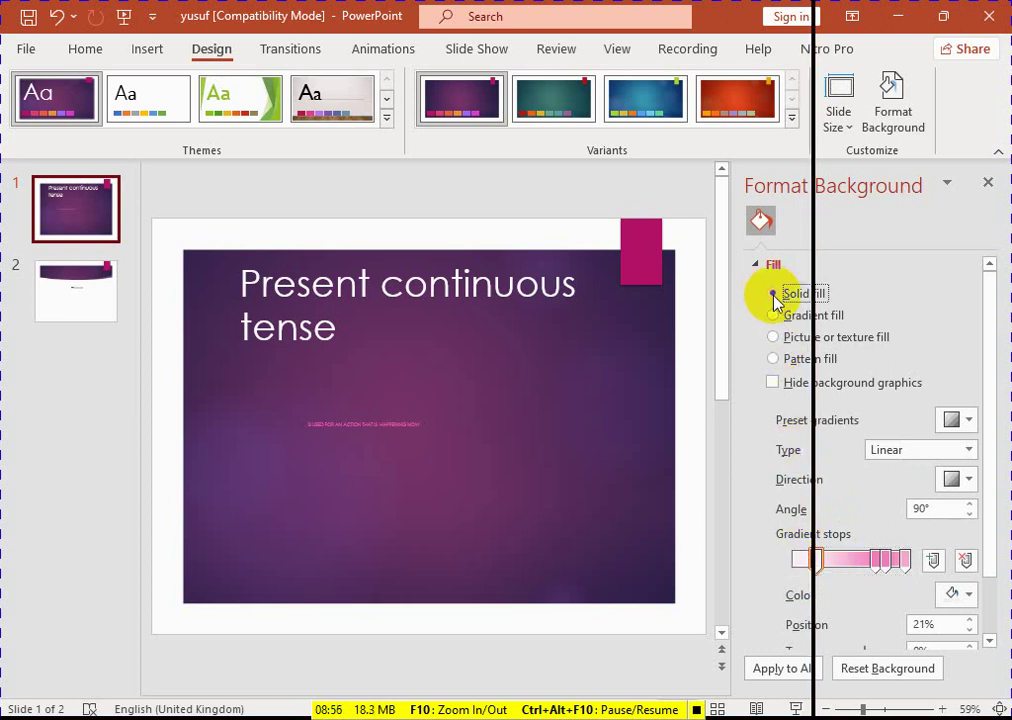
pyautogui.click(773, 359)
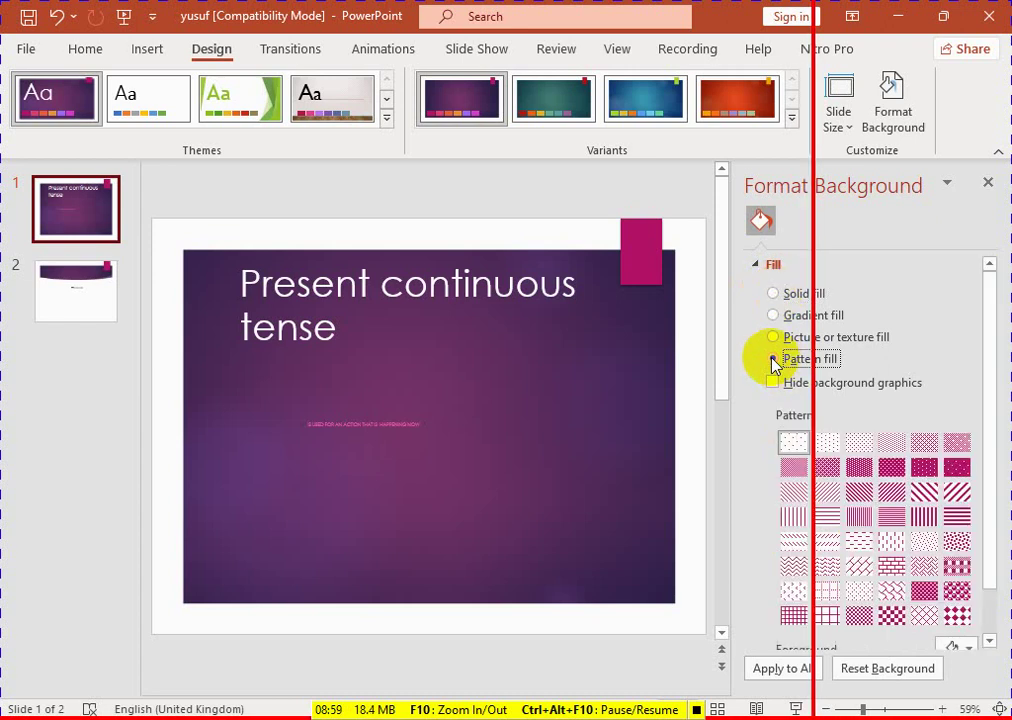
pyautogui.click(924, 494)
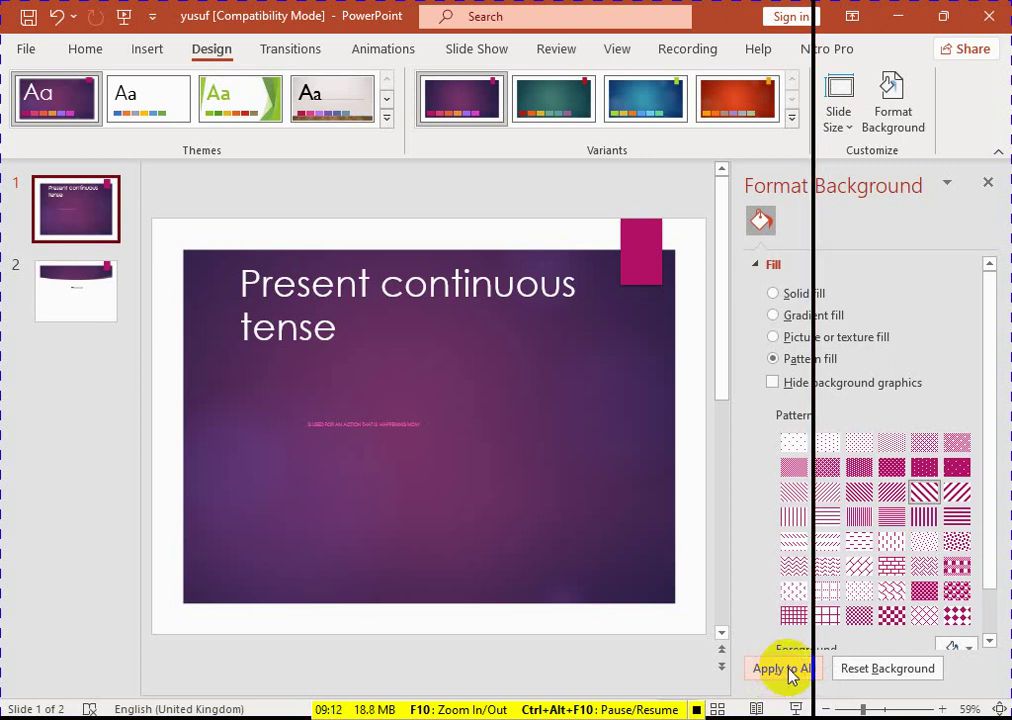
pyautogui.click(775, 669)
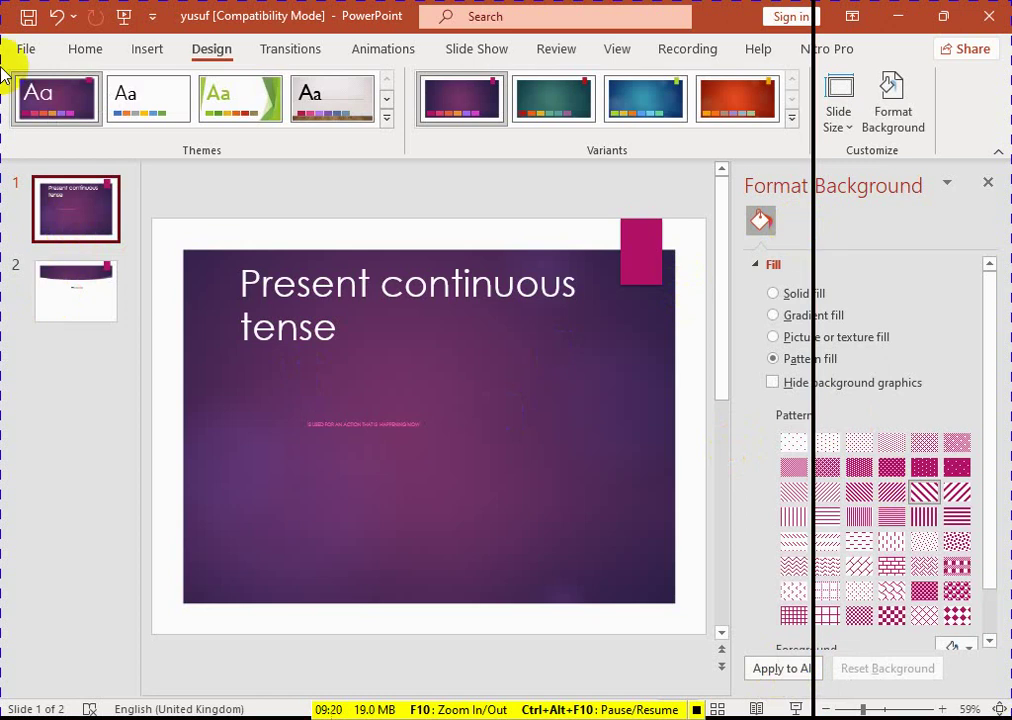
pyautogui.click(215, 48)
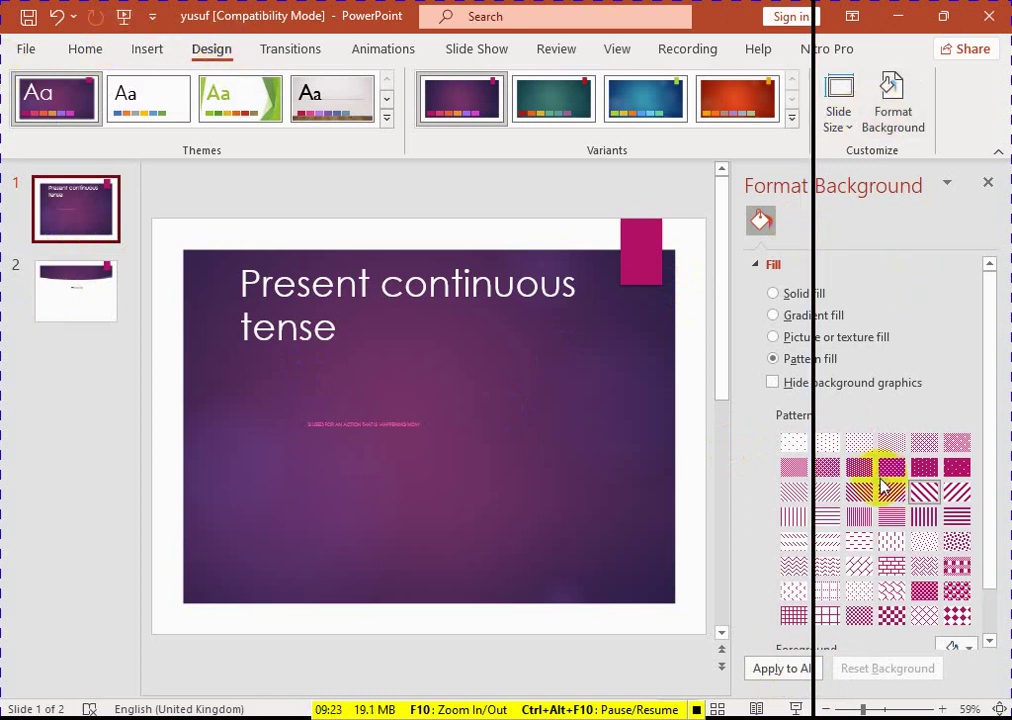
# Restore a solid theme-colour background on all slides and check slide 2
pyautogui.click(774, 296)
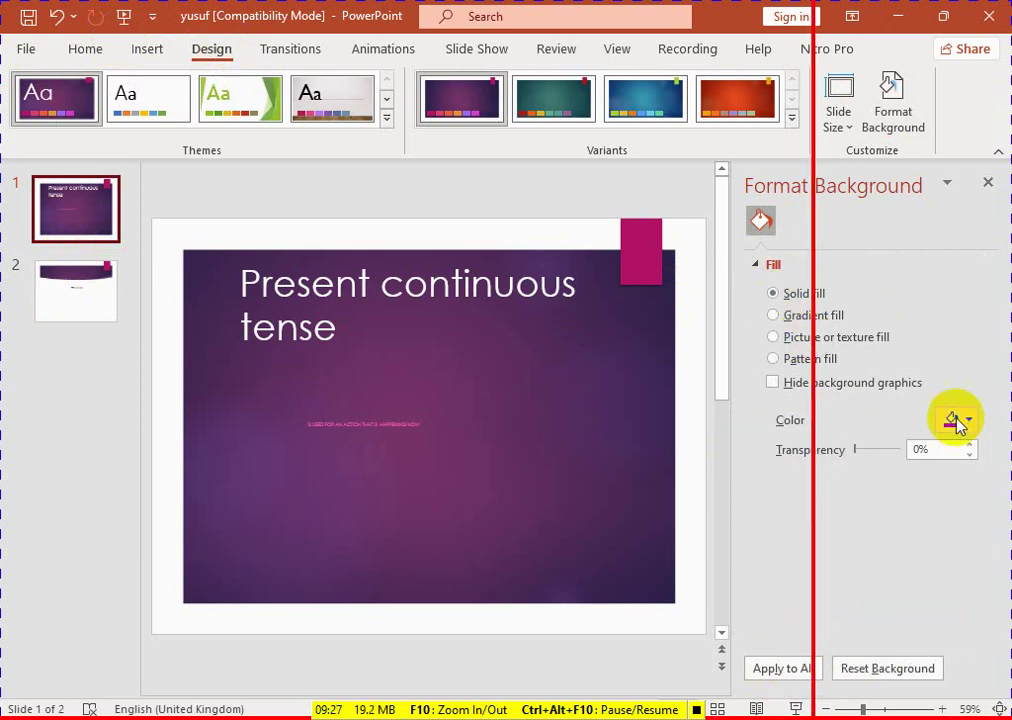
pyautogui.click(967, 421)
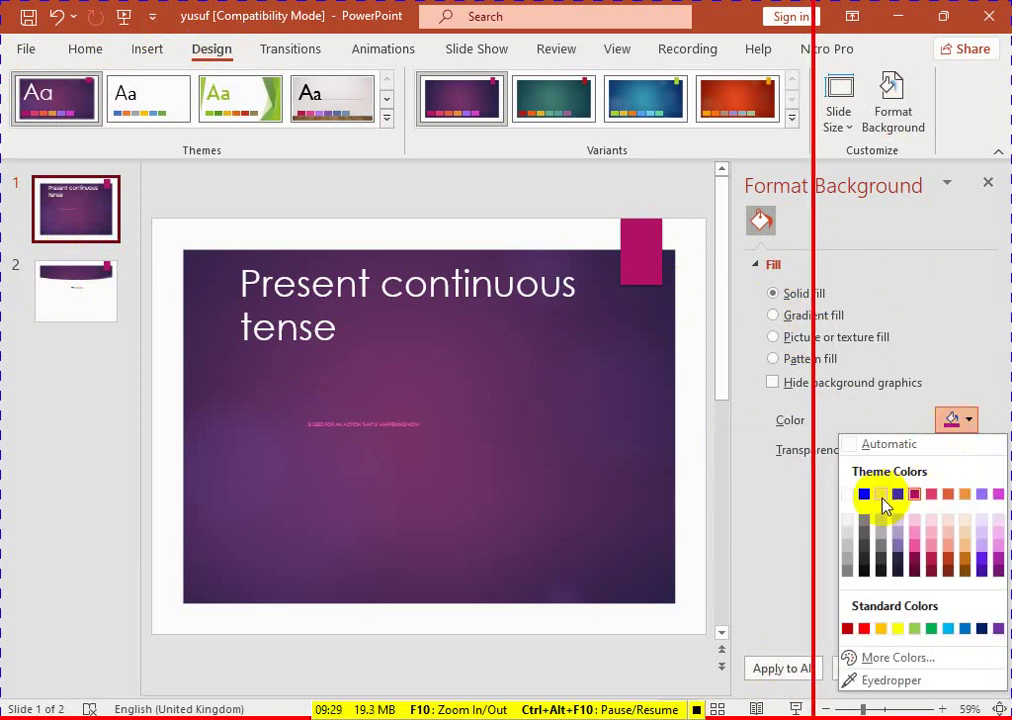
pyautogui.click(883, 496)
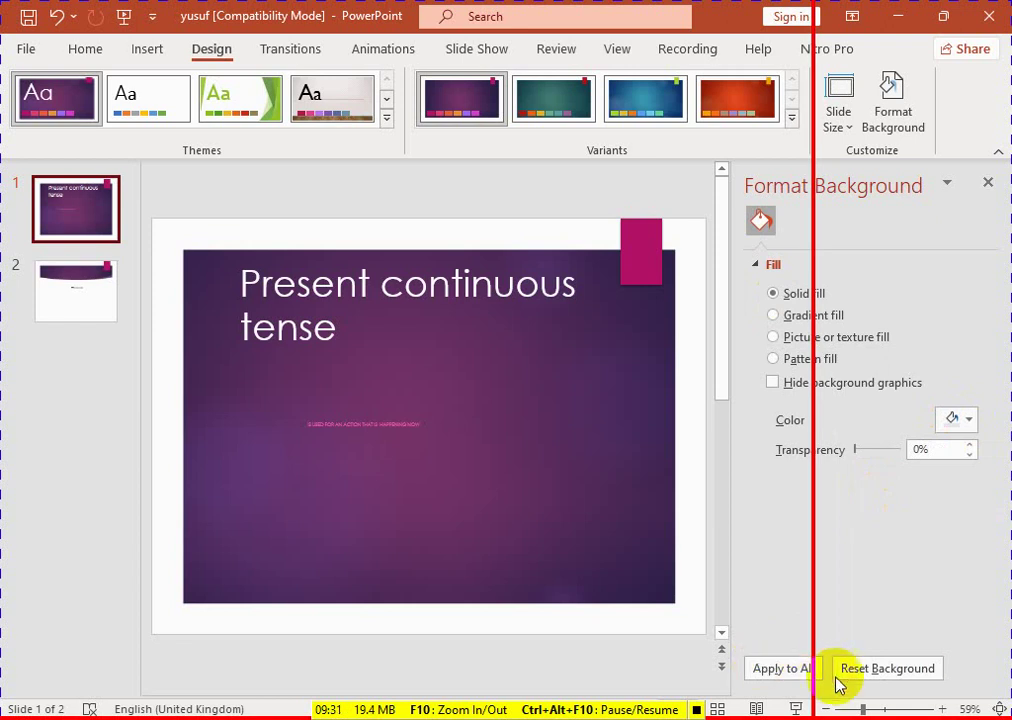
pyautogui.click(781, 668)
pyautogui.click(71, 311)
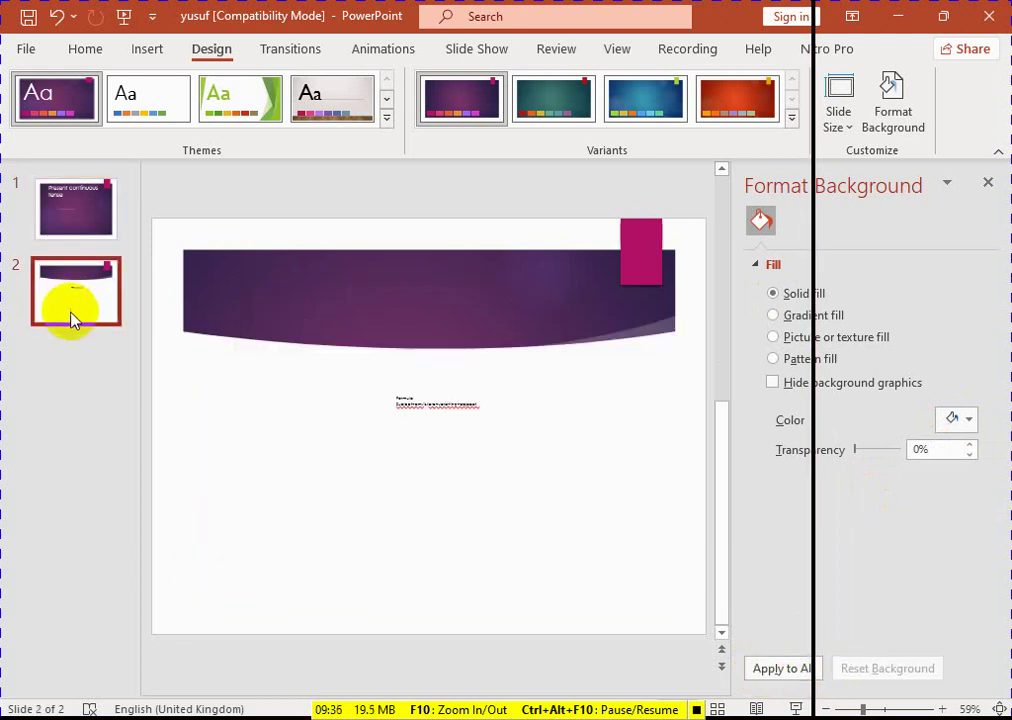
pyautogui.press('Up')
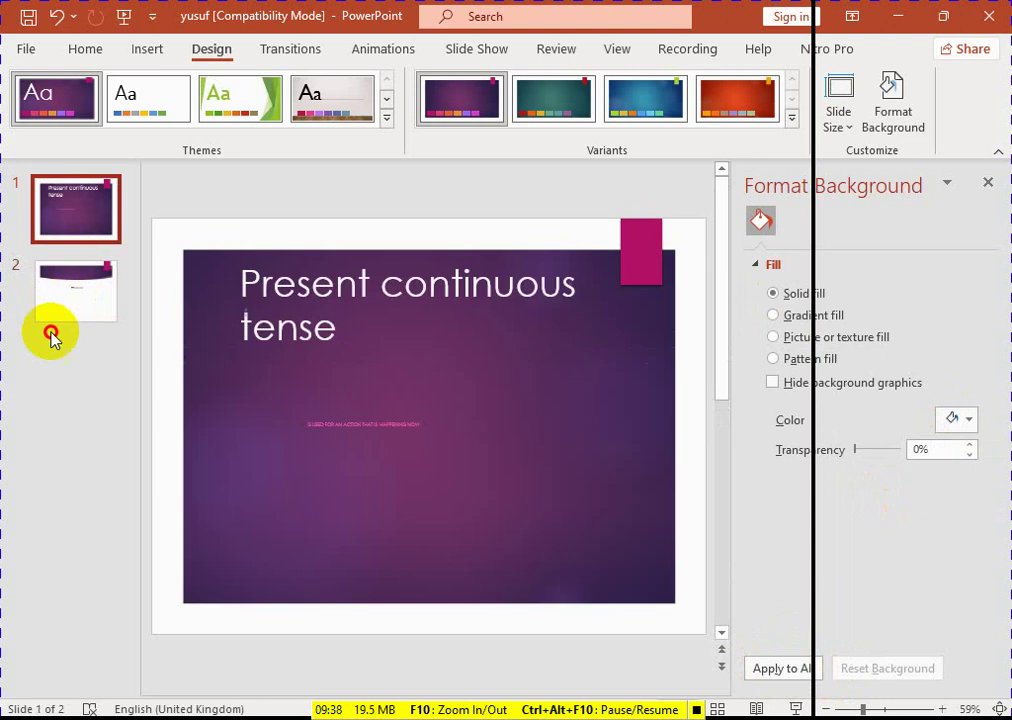
pyautogui.click(71, 288)
# Apply the plain white theme to the deck
pyautogui.press('Up')
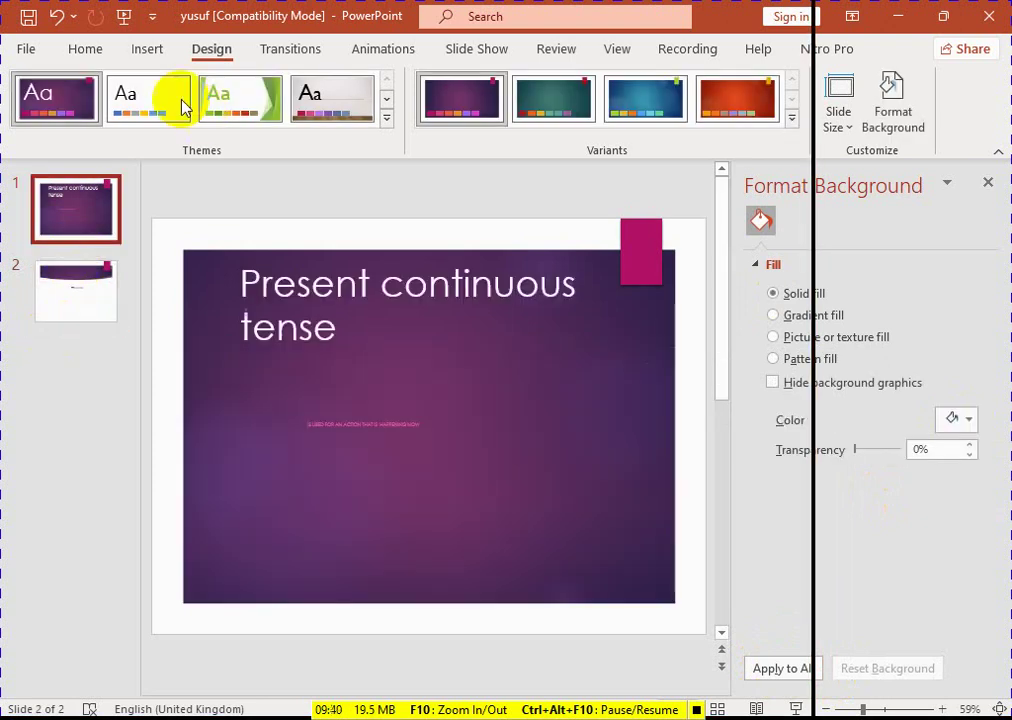
pyautogui.click(155, 92)
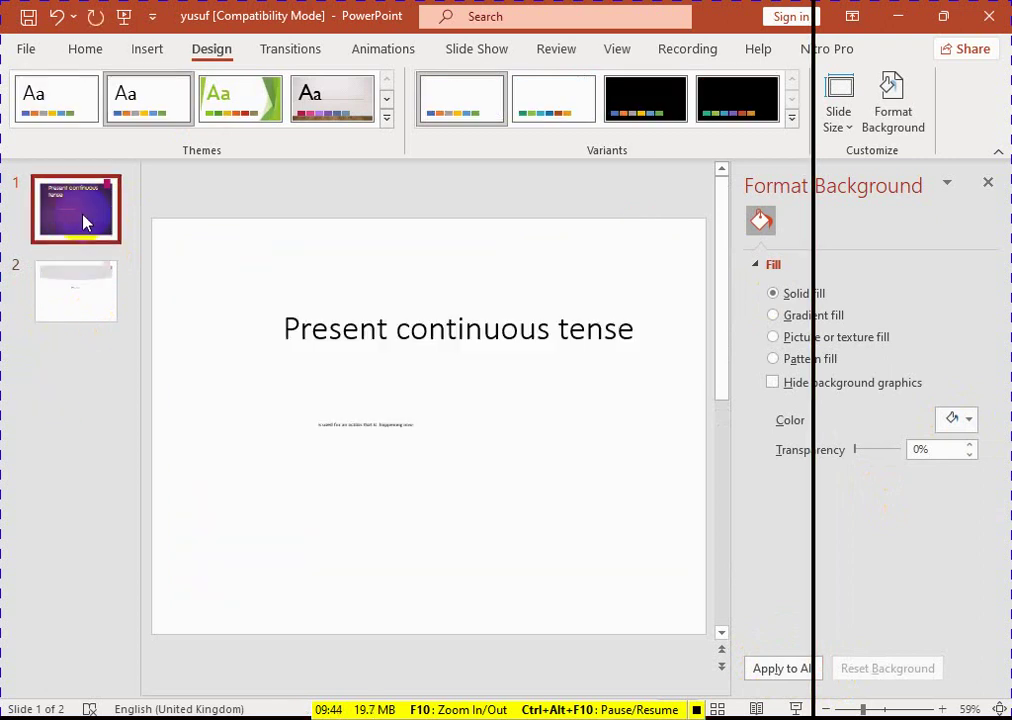
pyautogui.click(82, 228)
pyautogui.click(68, 292)
pyautogui.click(55, 228)
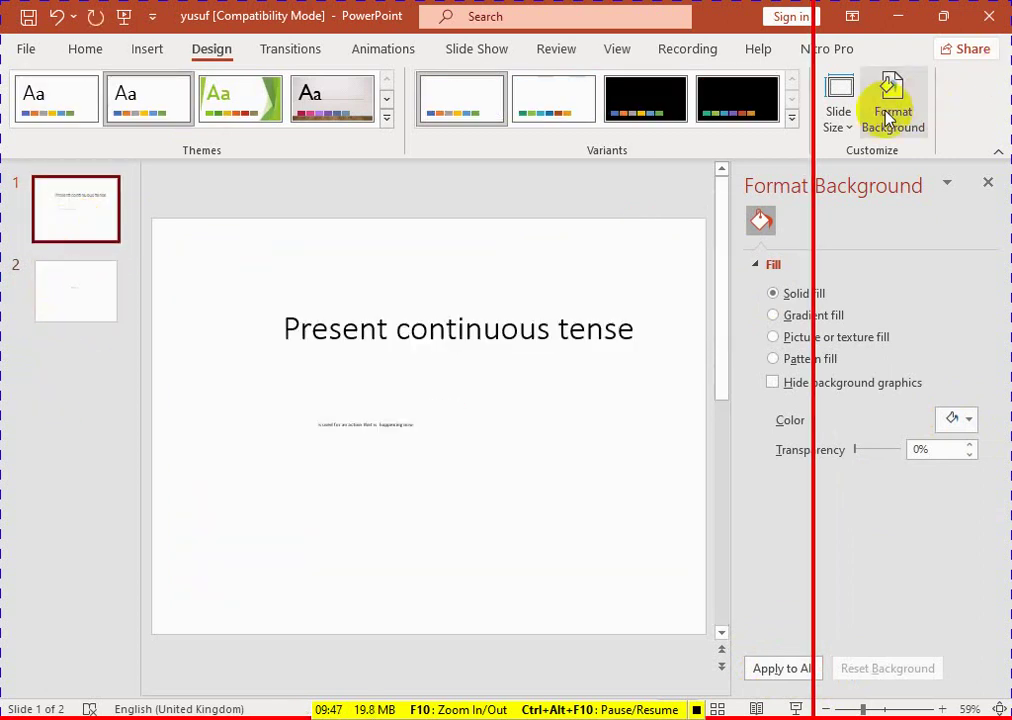
# Try gradient, then solid blue and red backgrounds on slide 1
pyautogui.click(772, 316)
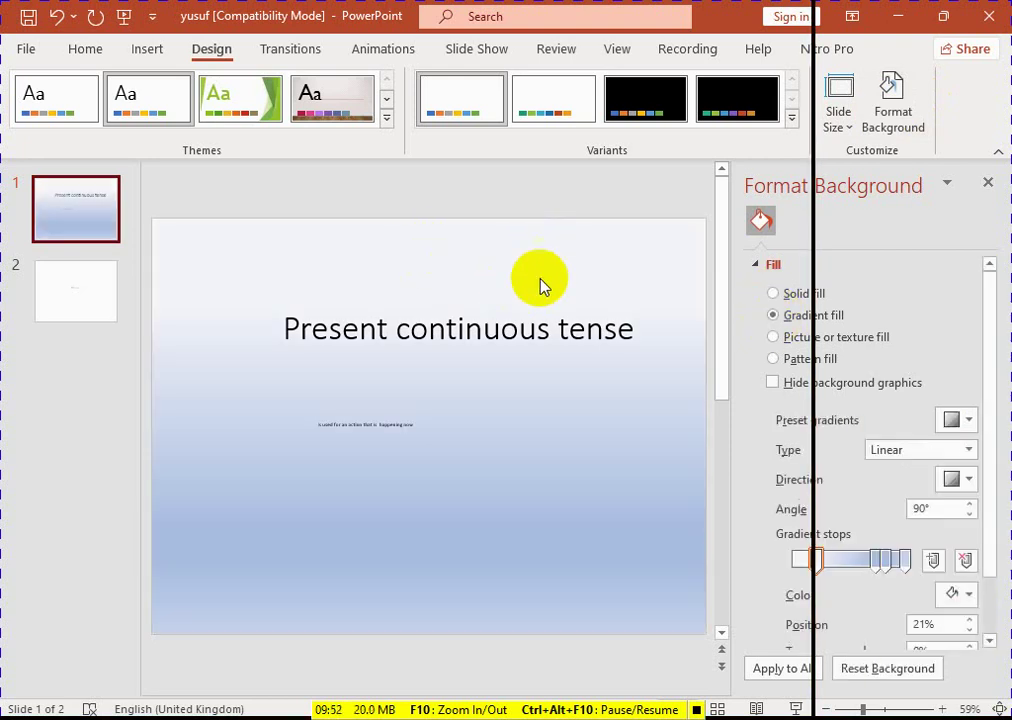
pyautogui.click(773, 294)
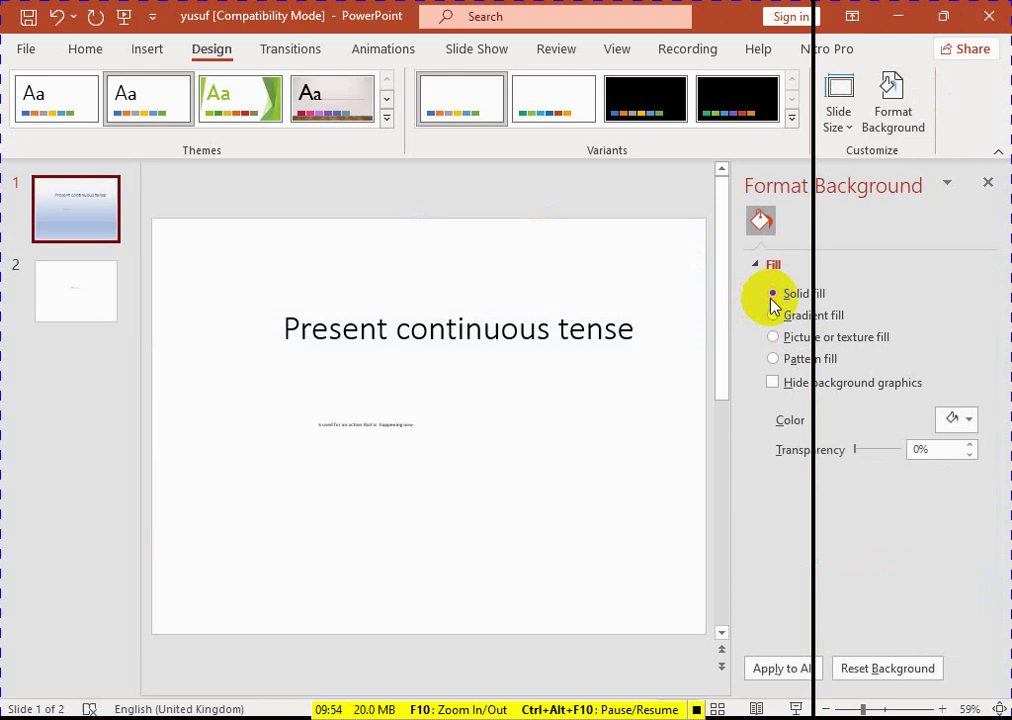
pyautogui.click(958, 419)
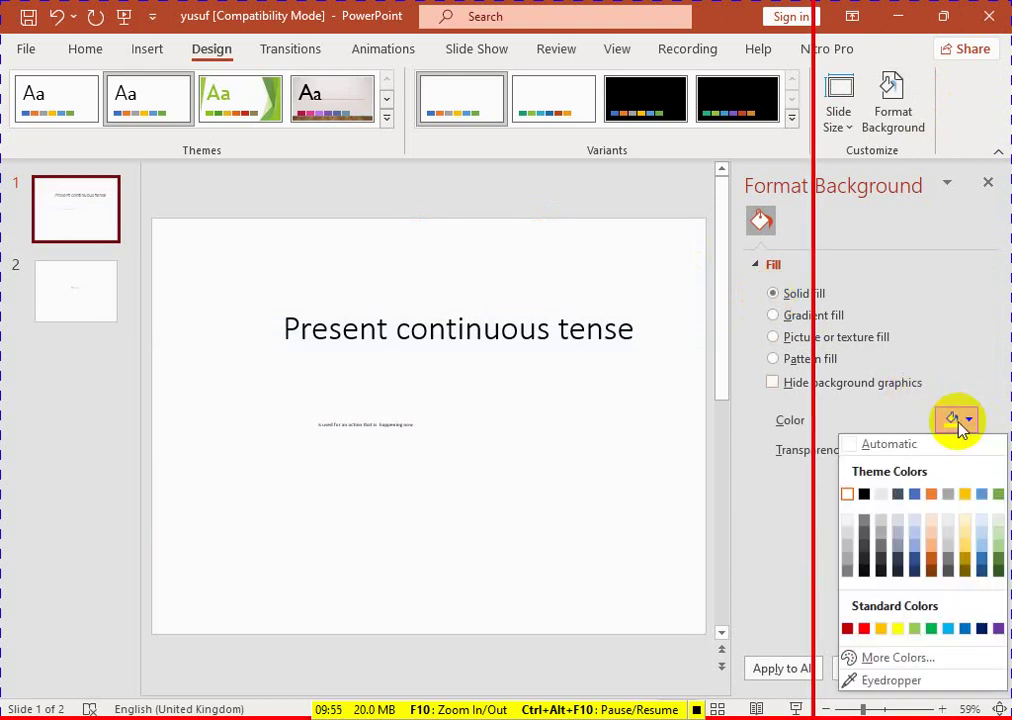
pyautogui.click(917, 496)
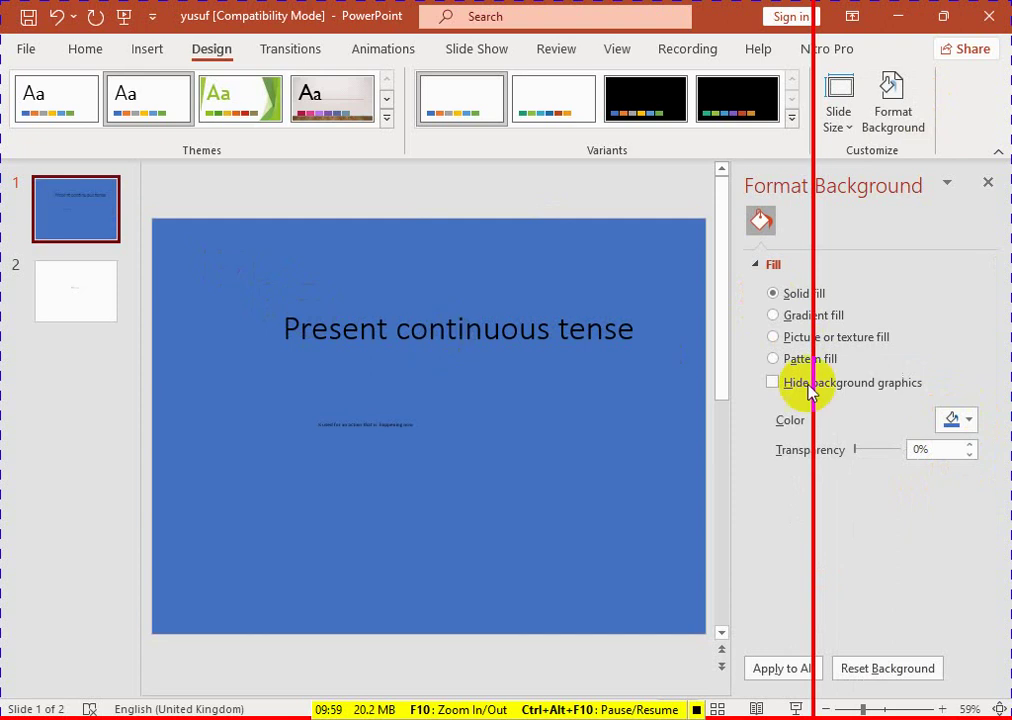
pyautogui.click(957, 420)
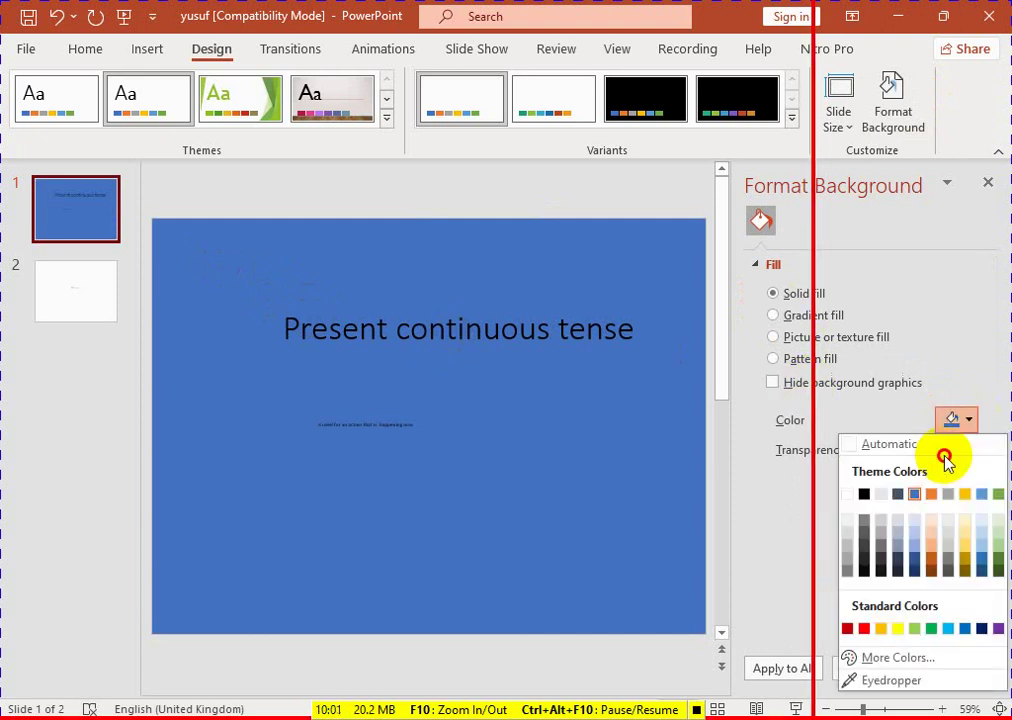
pyautogui.click(864, 628)
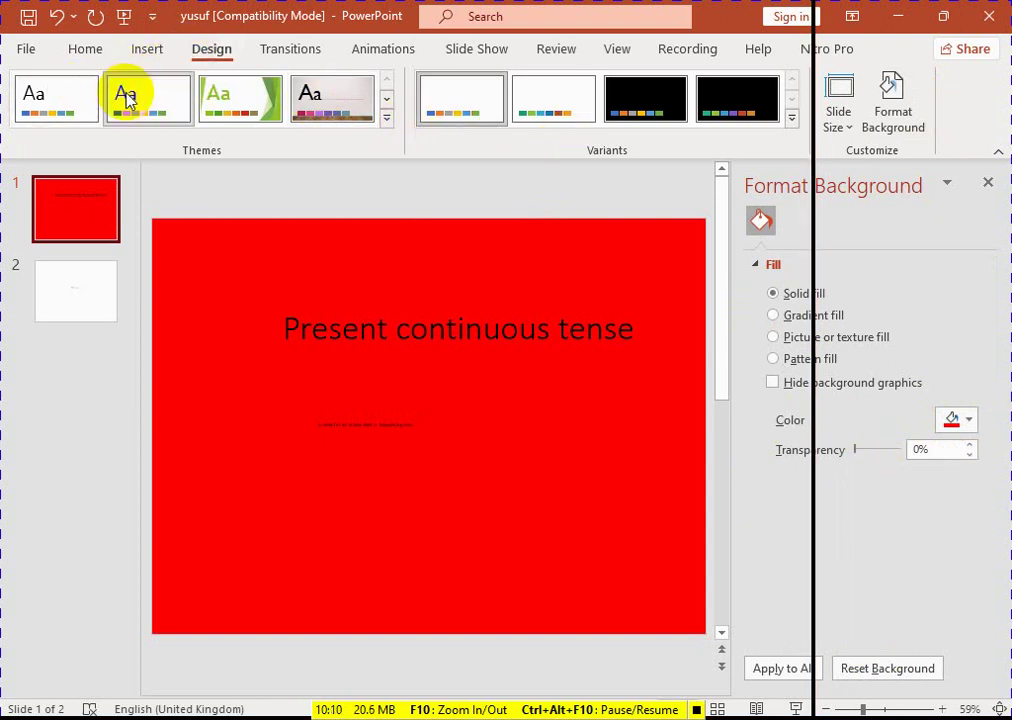
# Give slide 1 a gold preset gradient background, then view slide 2
pyautogui.click(125, 198)
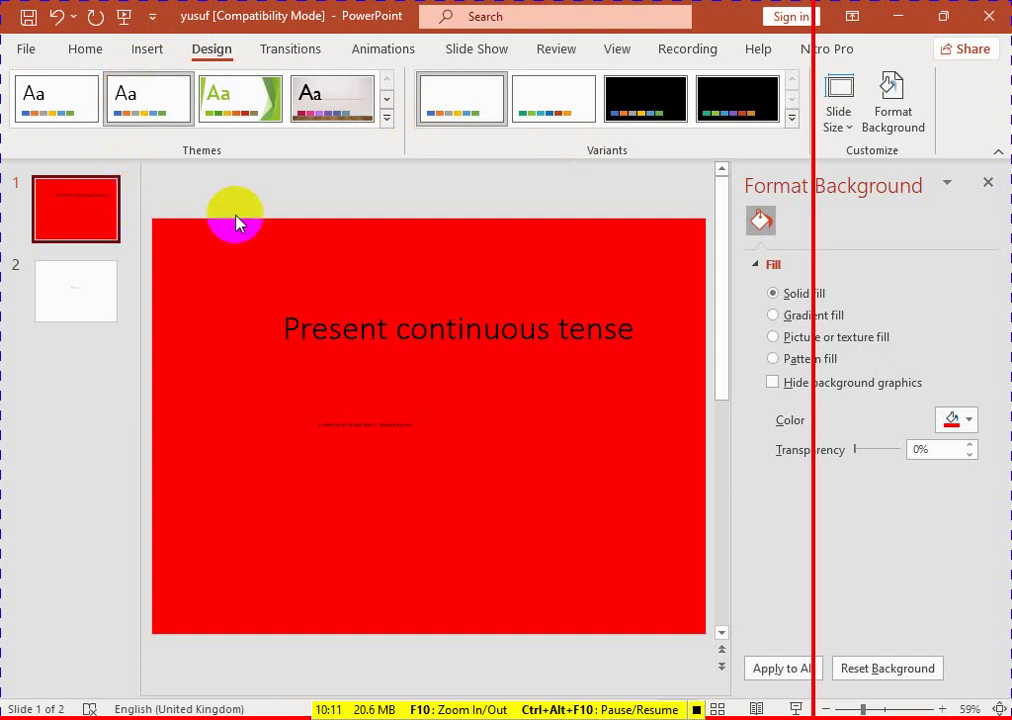
pyautogui.click(244, 258)
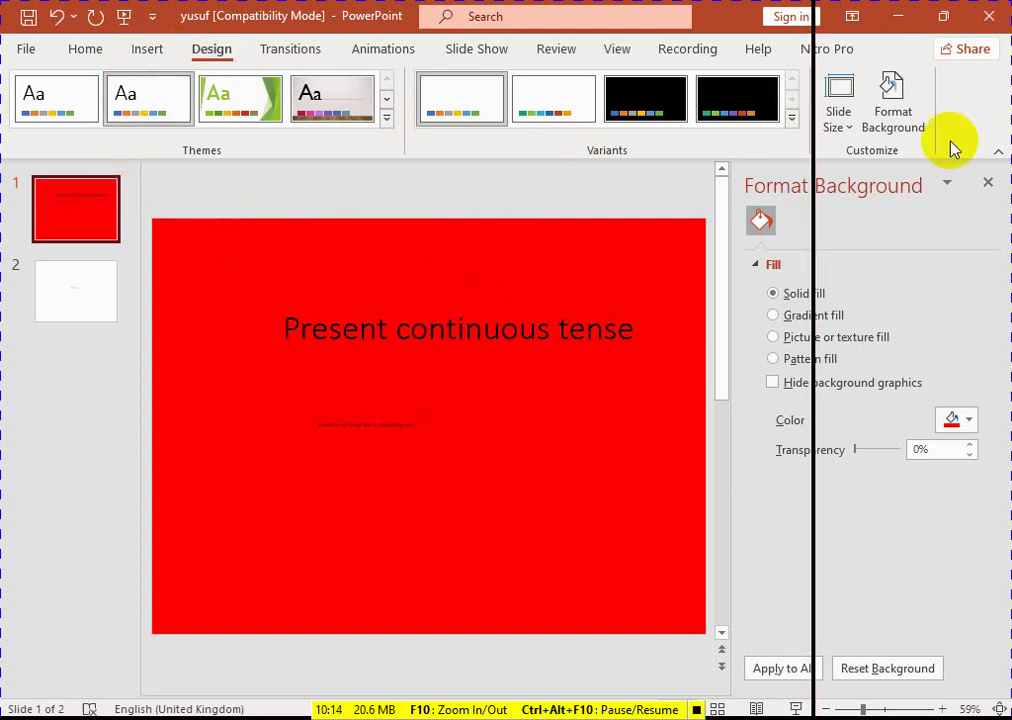
pyautogui.click(920, 135)
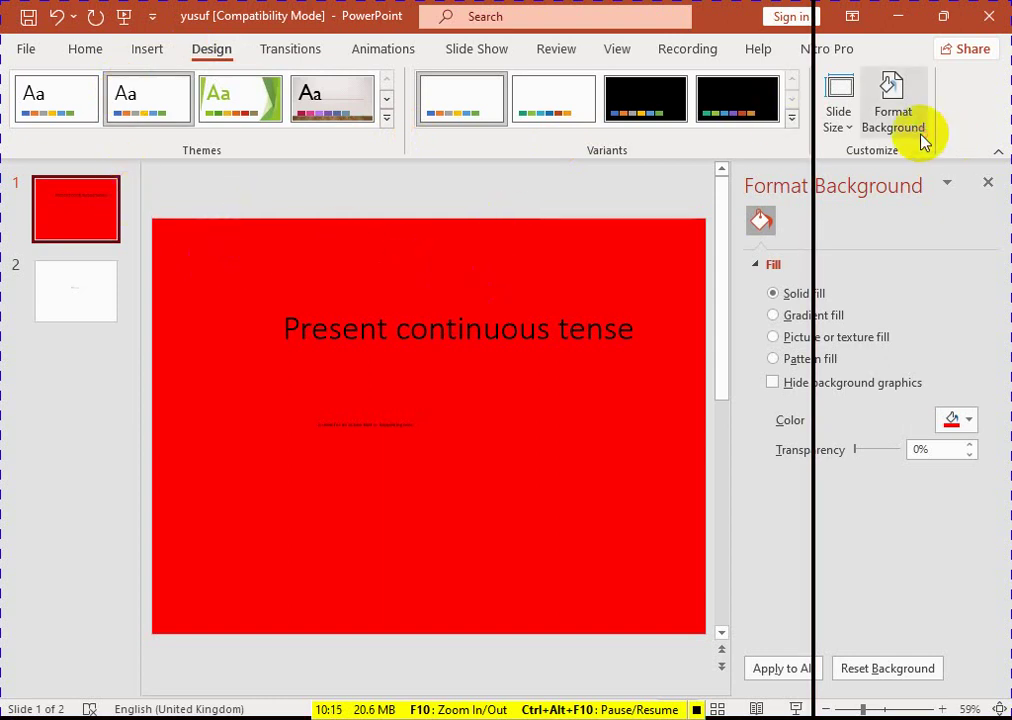
pyautogui.click(775, 315)
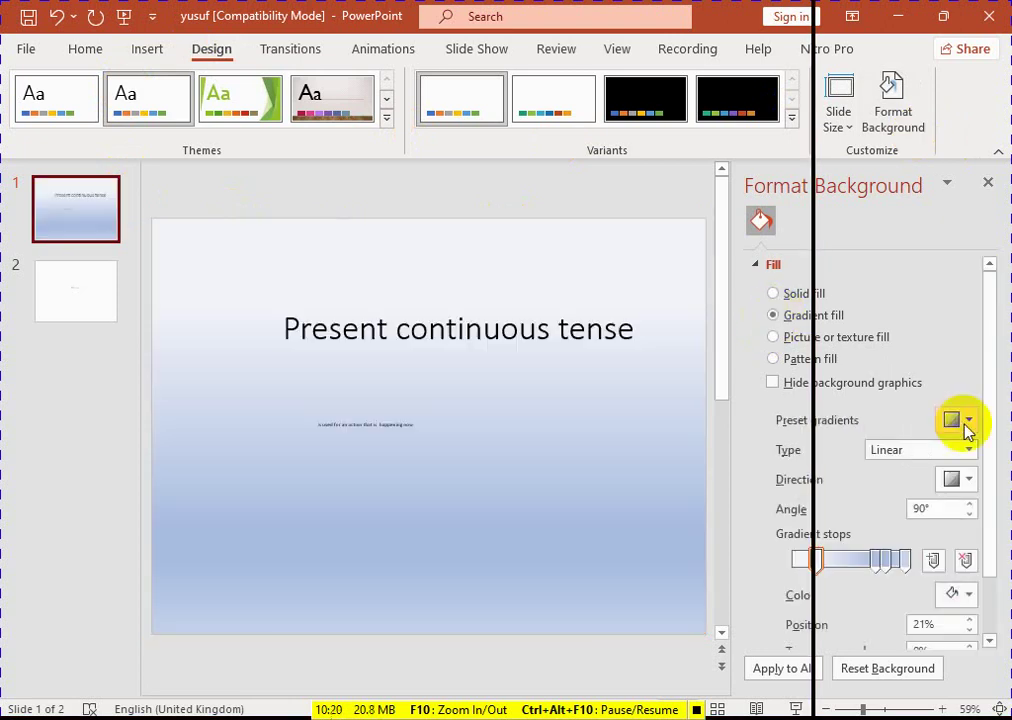
pyautogui.click(966, 428)
pyautogui.click(908, 550)
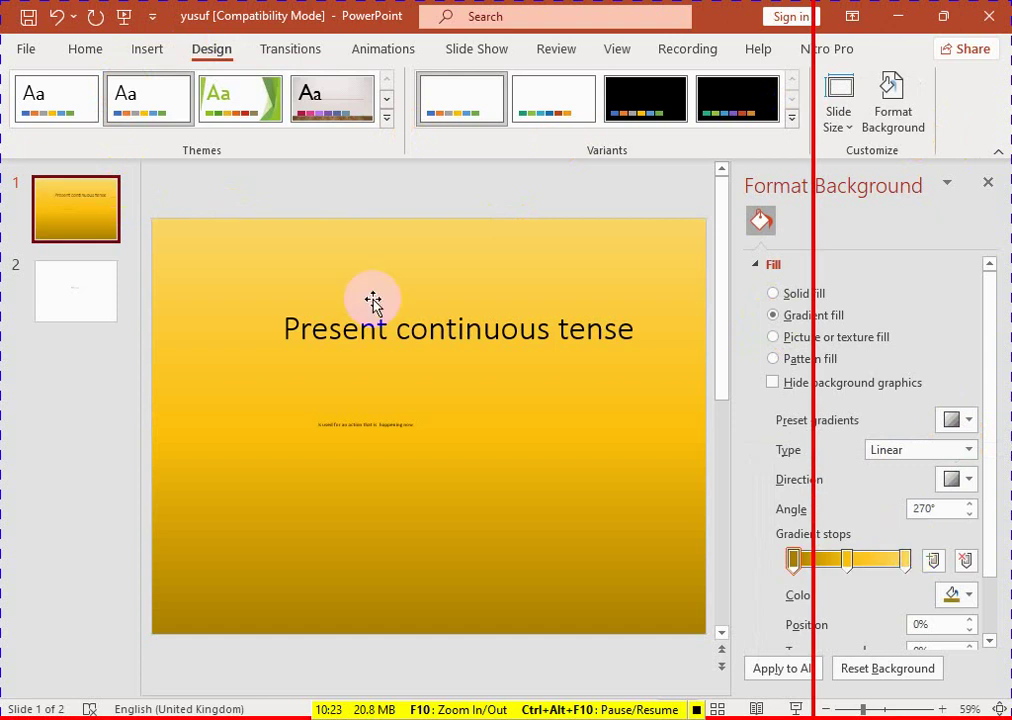
pyautogui.click(109, 302)
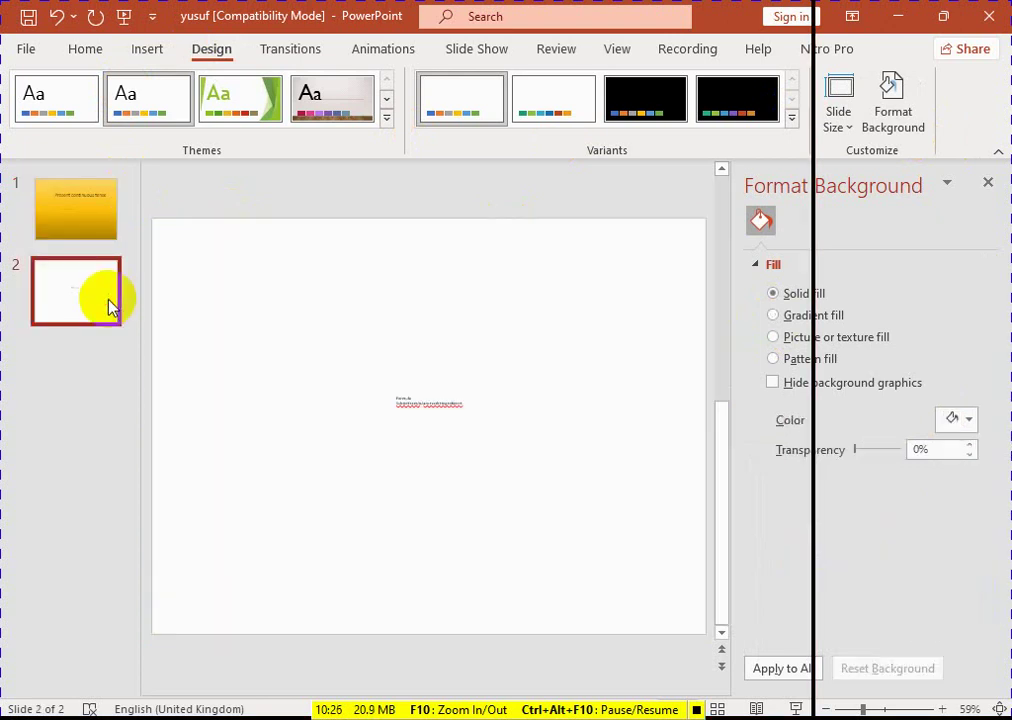
# Fill slide 2's background with the Water droplets texture
pyautogui.click(786, 337)
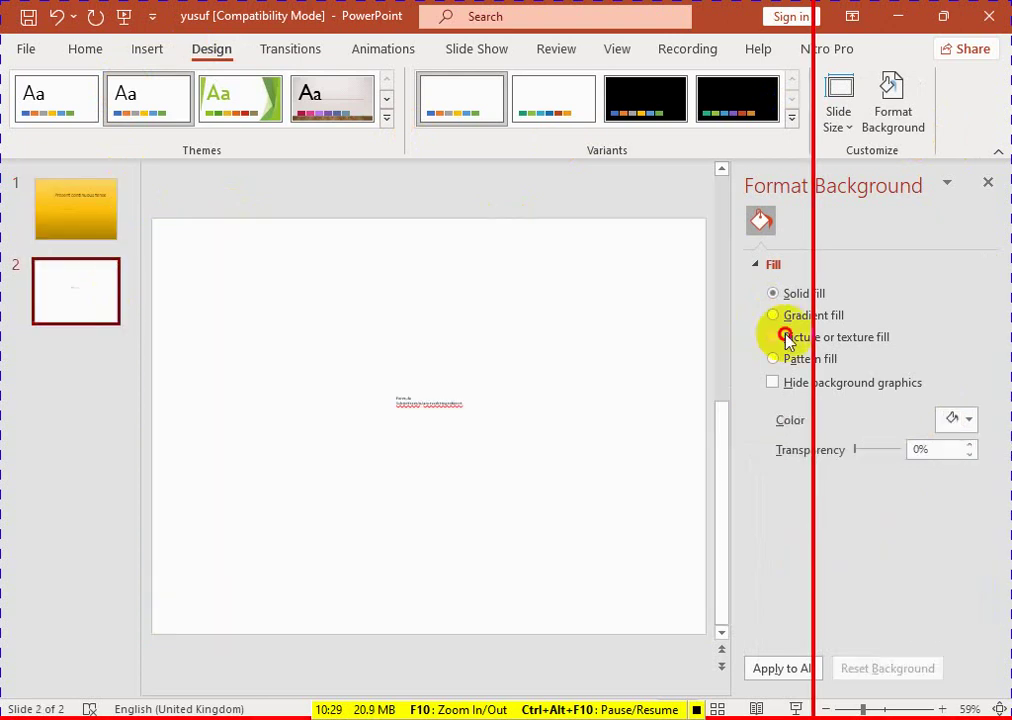
pyautogui.click(786, 337)
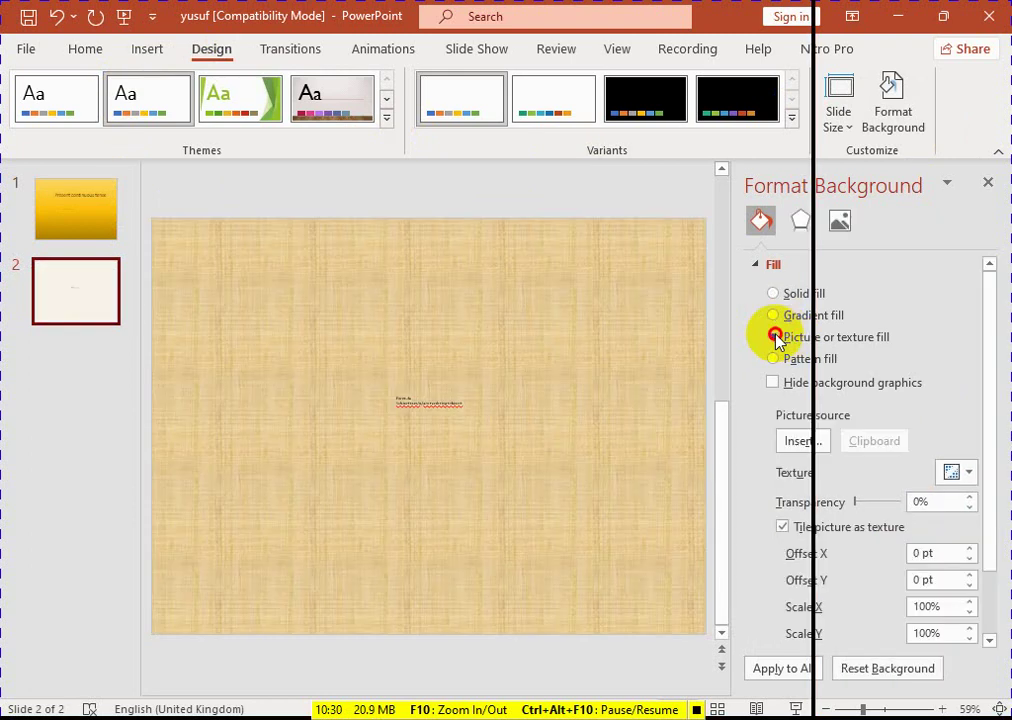
pyautogui.click(958, 472)
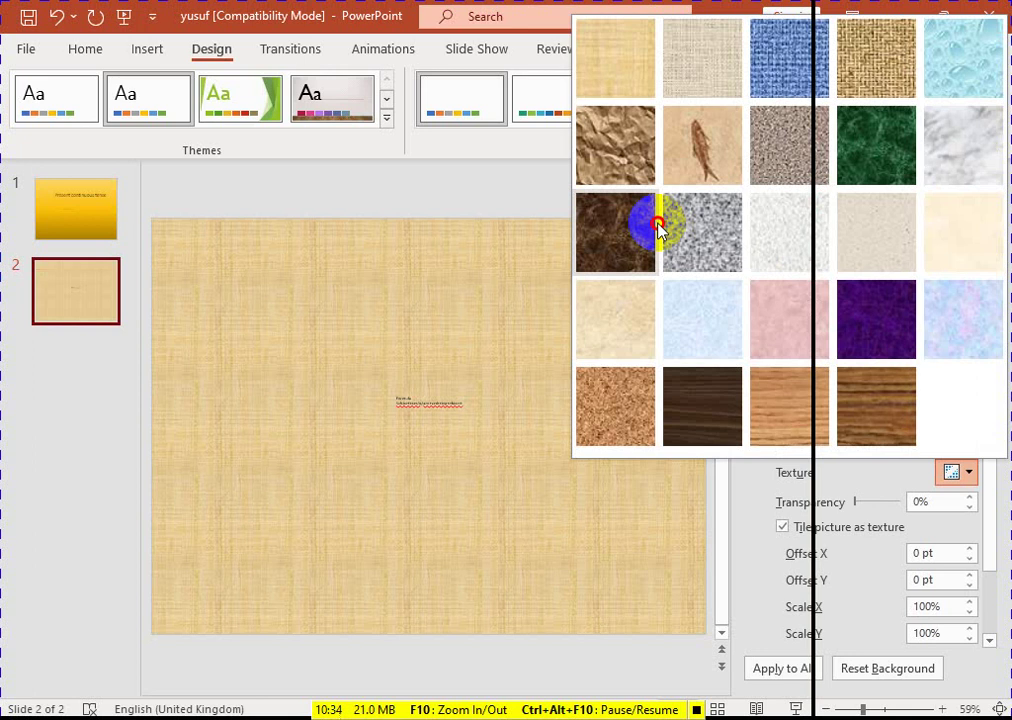
pyautogui.click(968, 80)
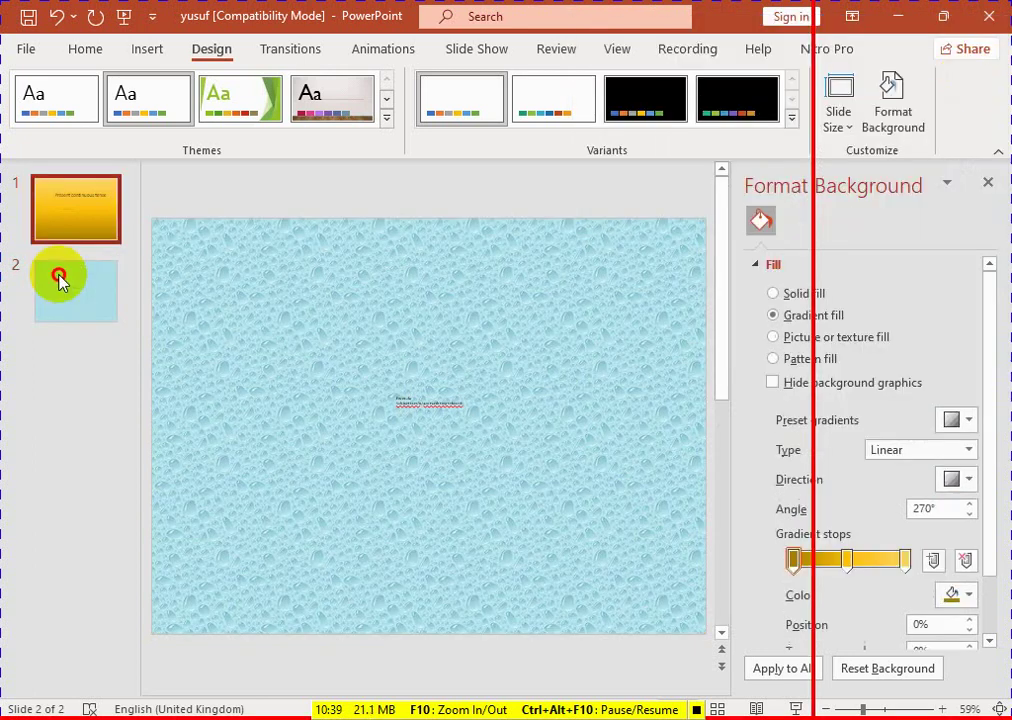
pyautogui.click(58, 280)
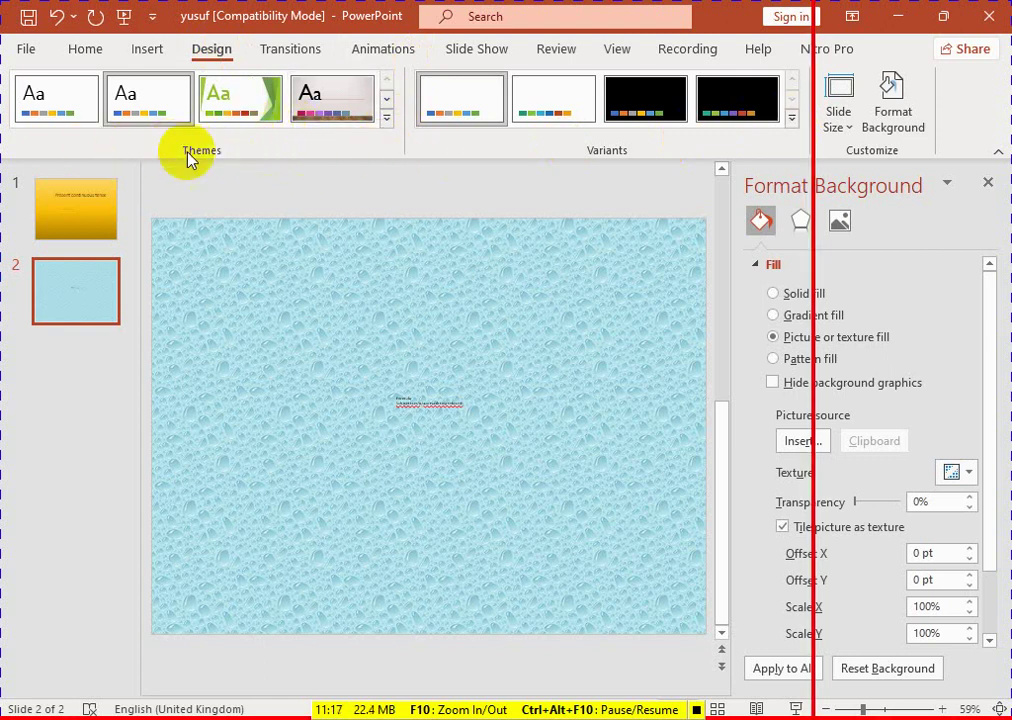
# Apply the green angled-shape Facet theme to the deck
pyautogui.click(130, 105)
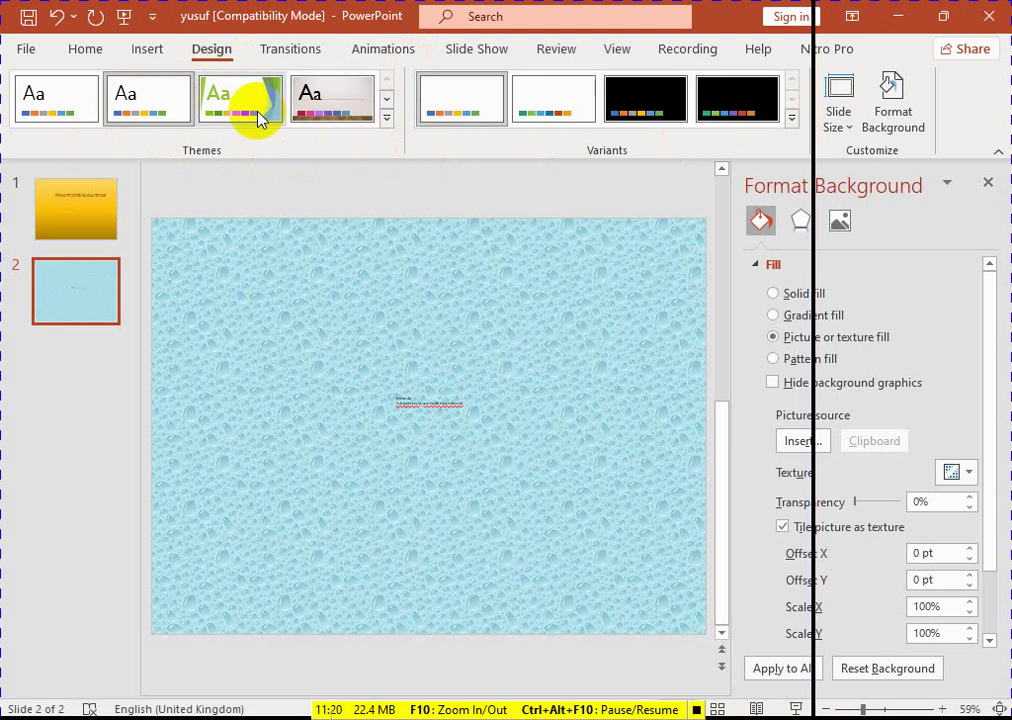
pyautogui.click(232, 108)
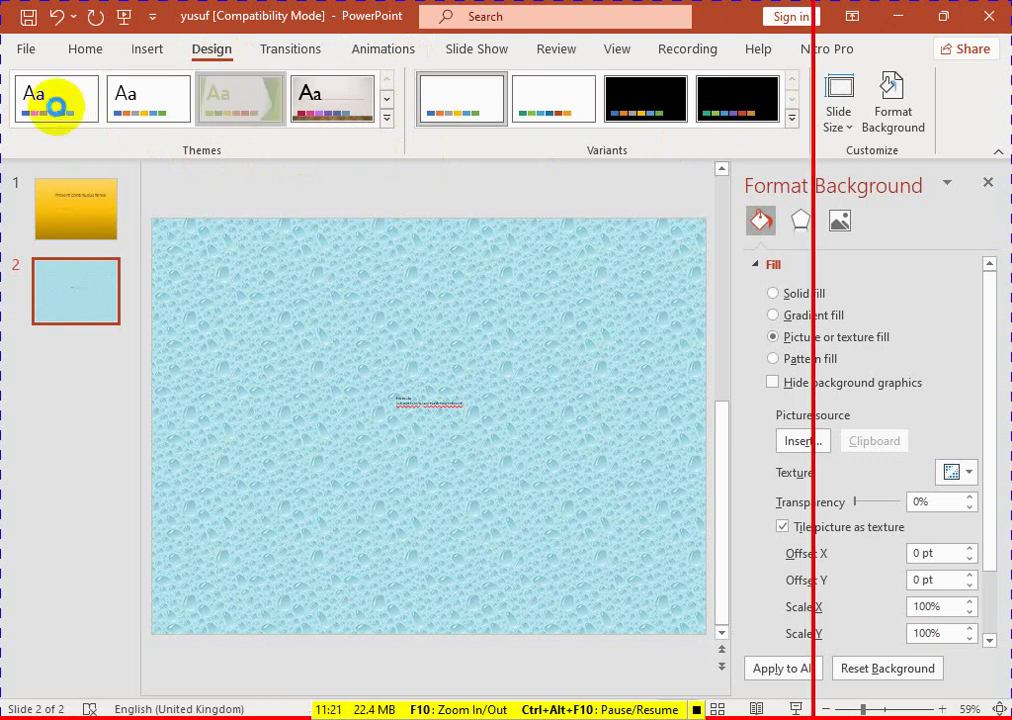
pyautogui.click(219, 369)
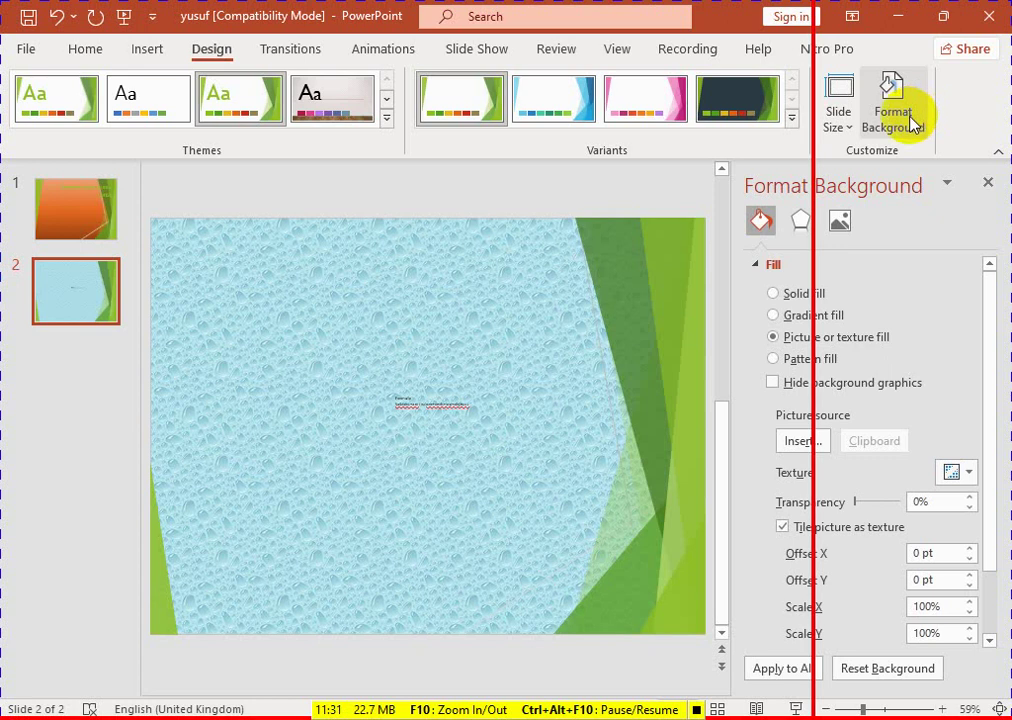
# Reset the backgrounds of slide 2 and slide 1 to plain white
pyautogui.click(870, 670)
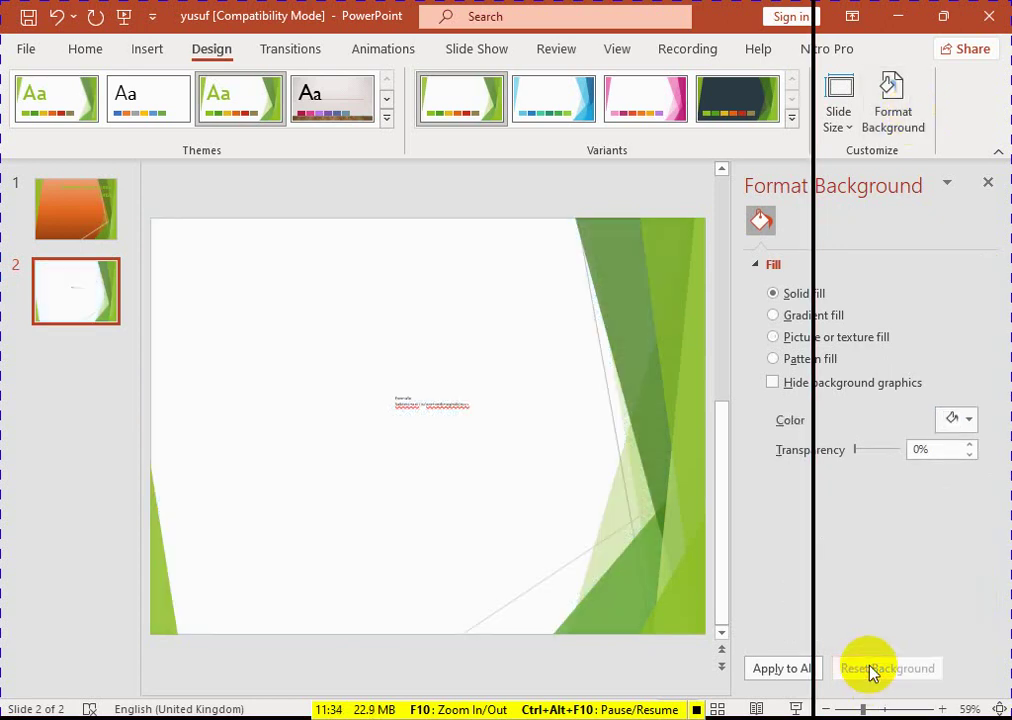
pyautogui.click(48, 220)
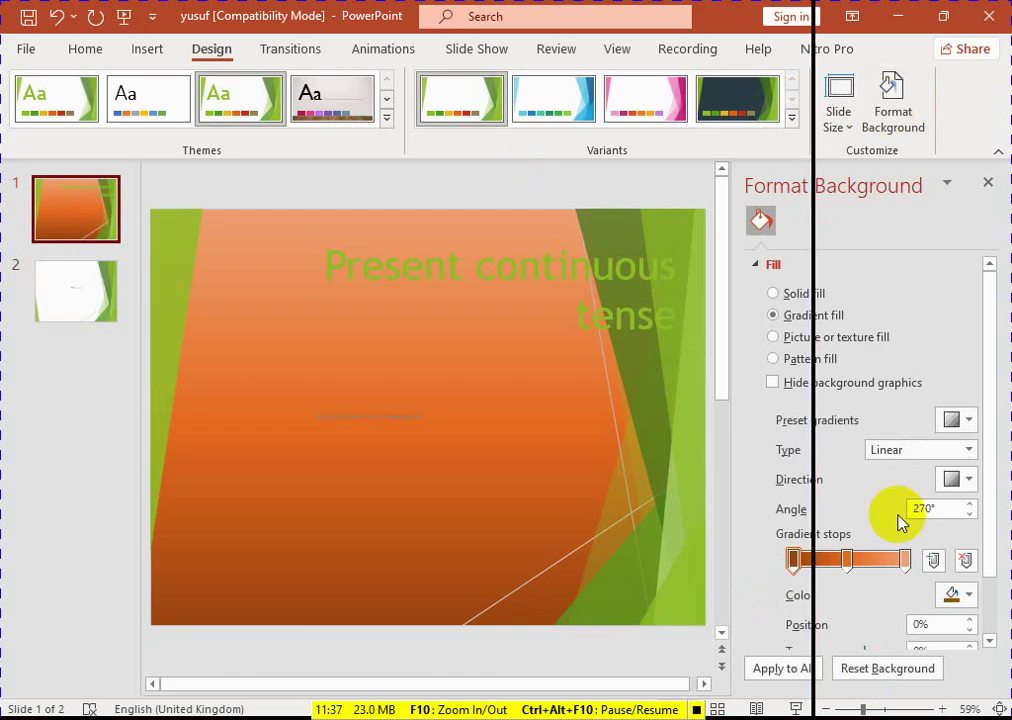
pyautogui.click(875, 668)
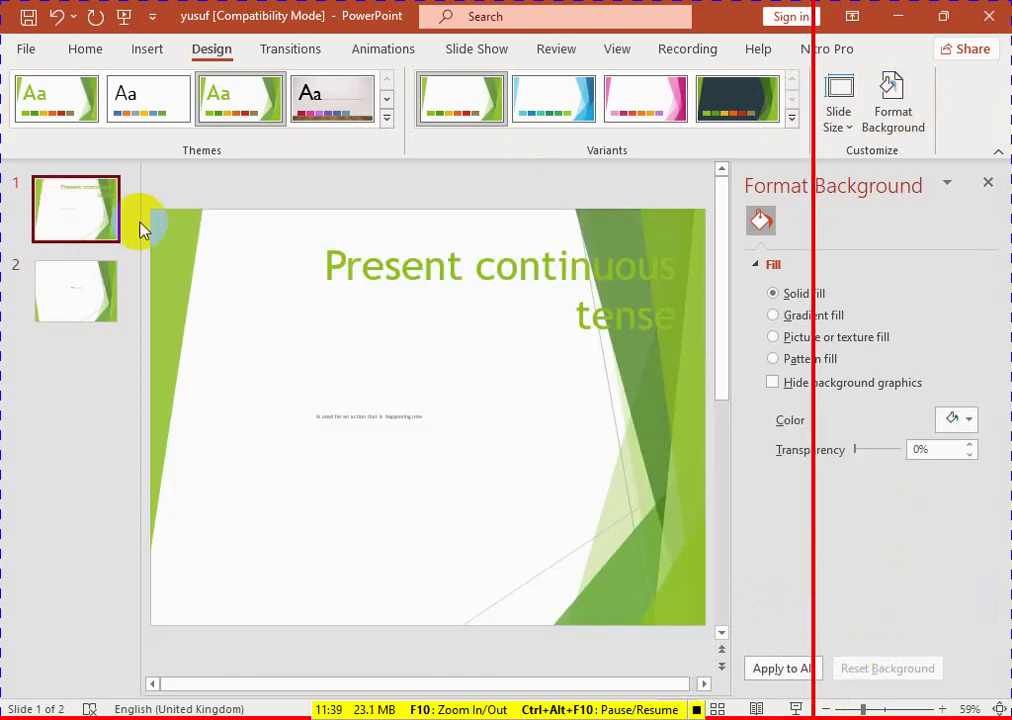
pyautogui.click(100, 283)
pyautogui.click(75, 215)
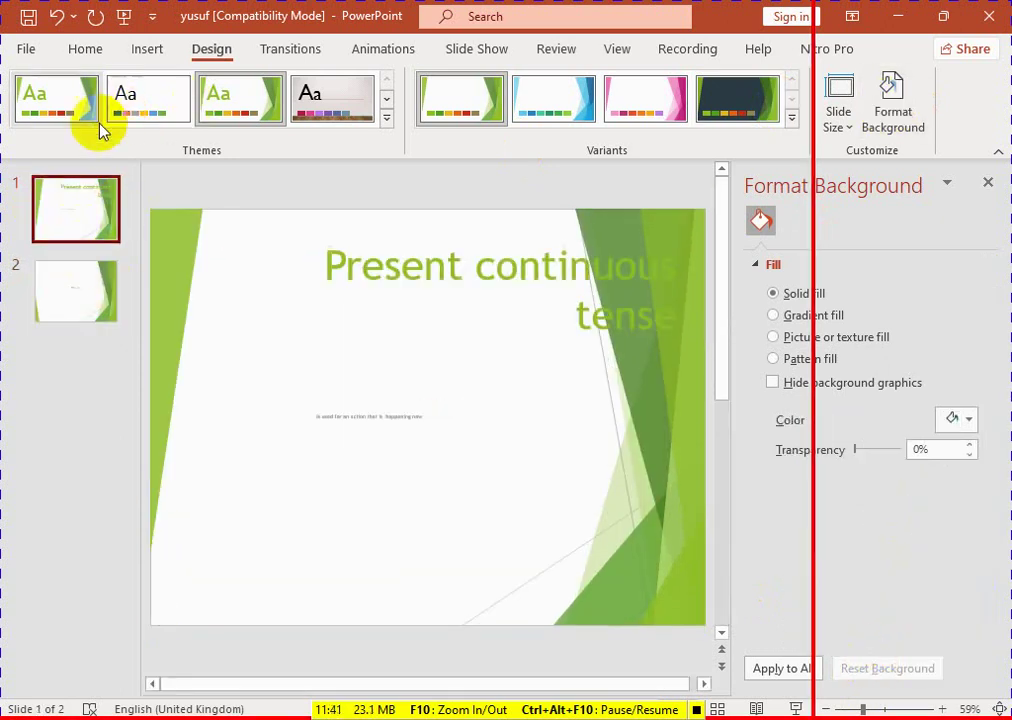
# Apply the wood-floor theme in its dark charcoal fourth variant
pyautogui.click(365, 113)
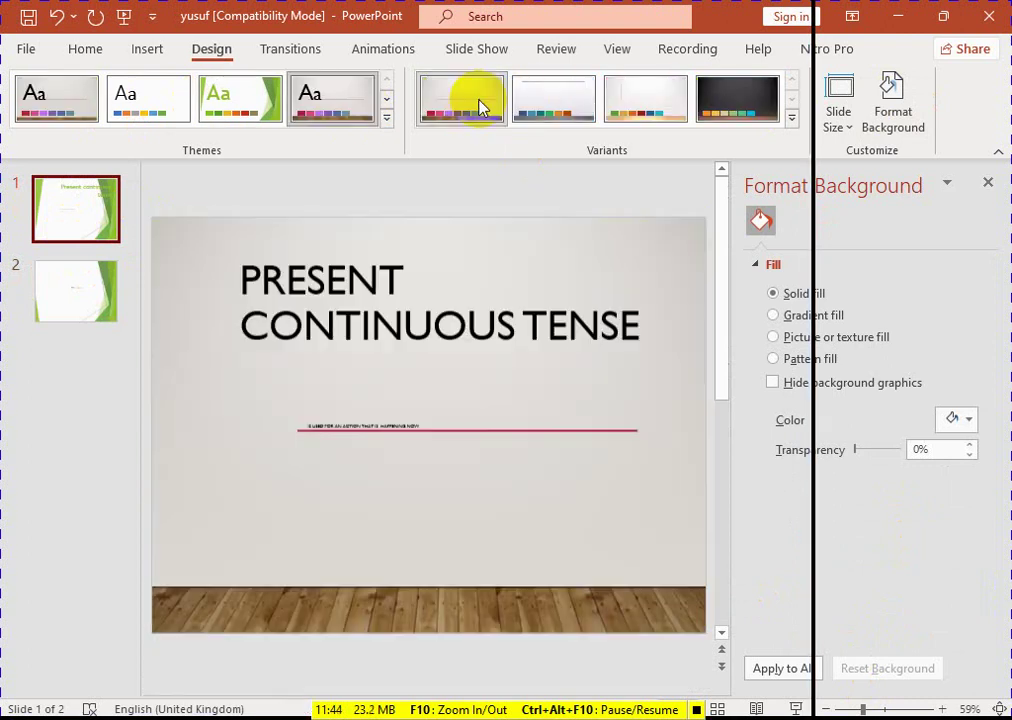
pyautogui.click(547, 106)
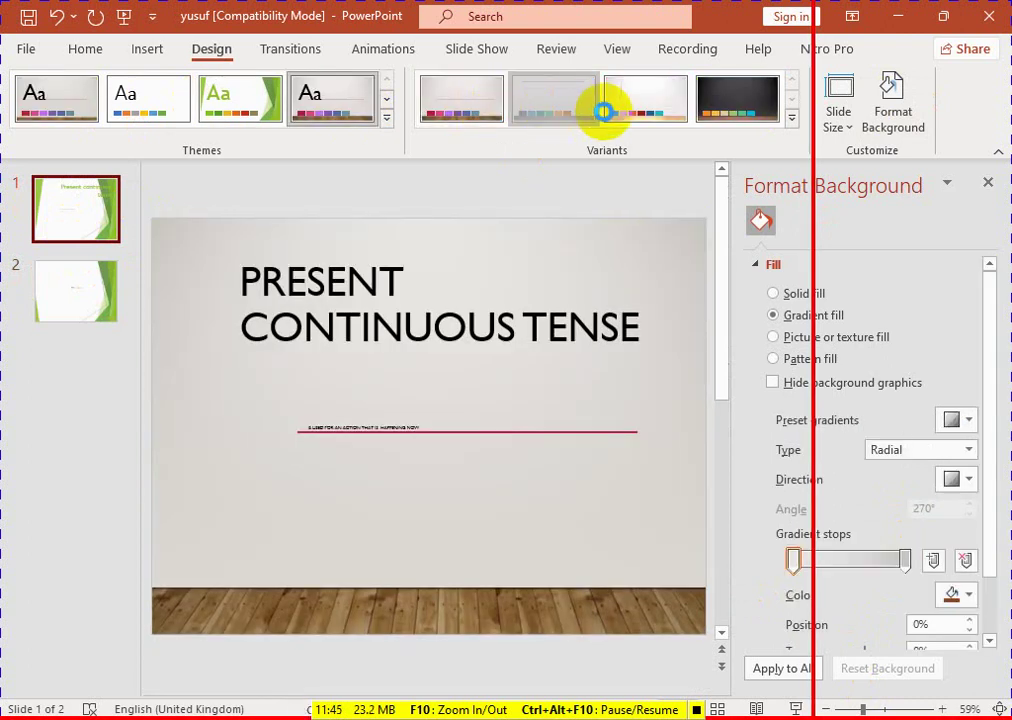
pyautogui.click(662, 108)
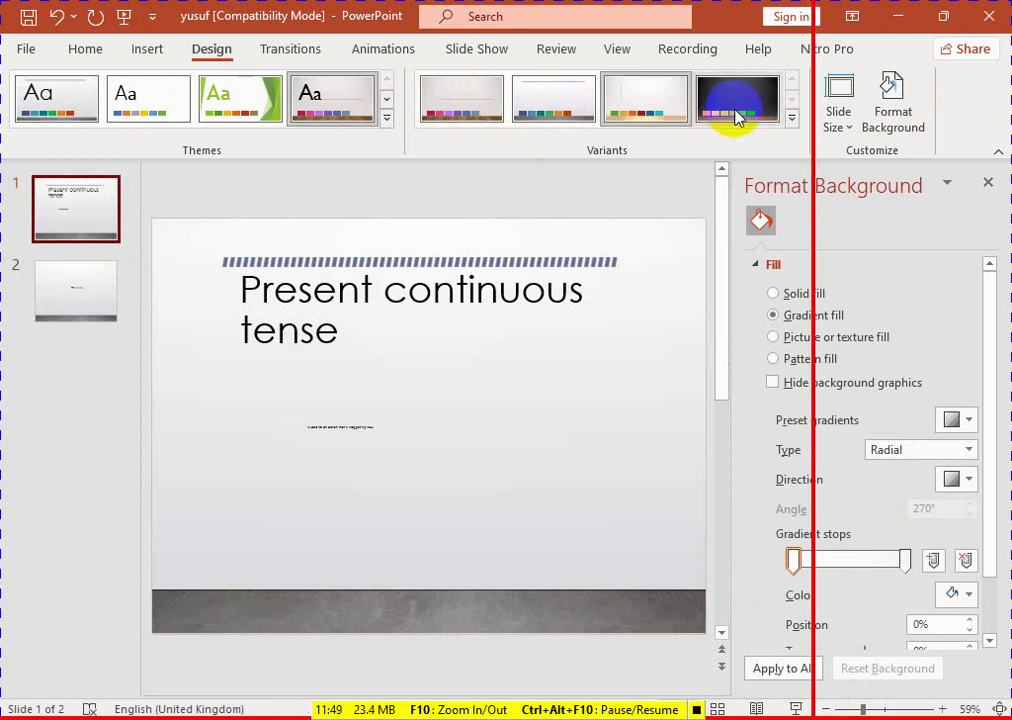
pyautogui.click(596, 129)
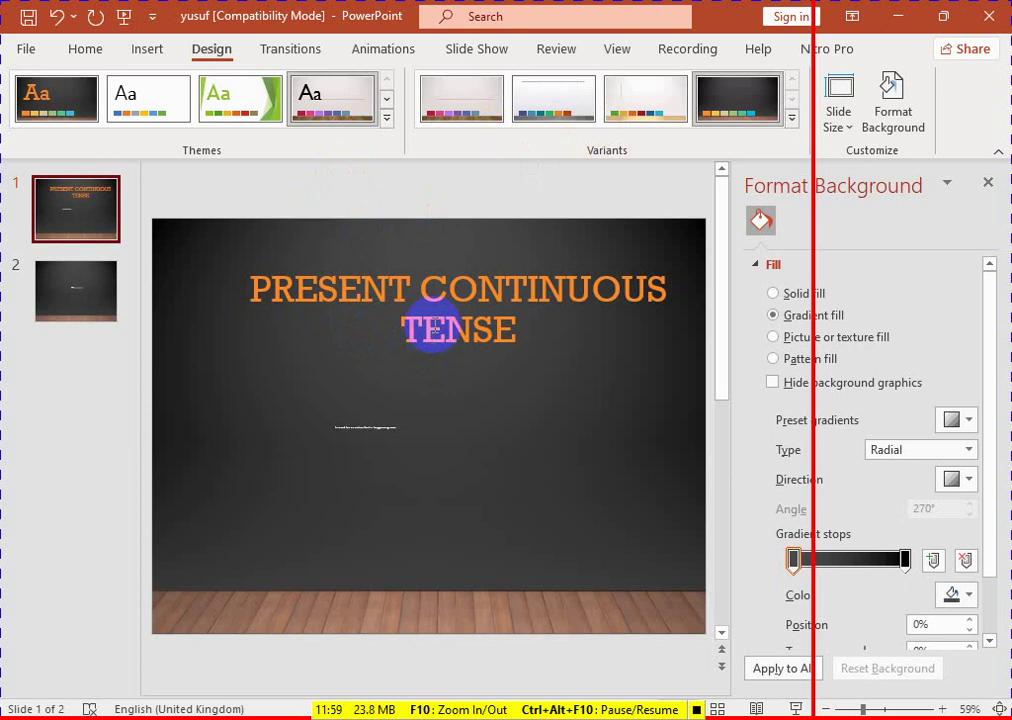
pyautogui.click(486, 348)
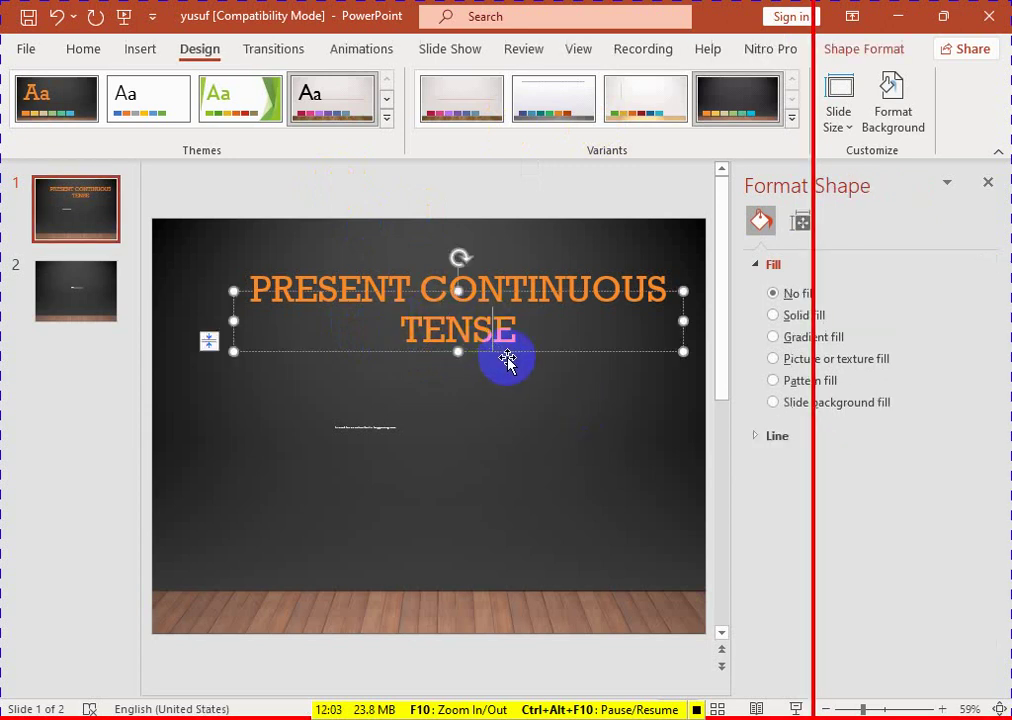
# Raise slide 1's title slightly and enlarge the definition text to 28 pt
pyautogui.moveTo(507, 360)
pyautogui.mouseDown()
pyautogui.moveTo(461, 360)
pyautogui.moveTo(514, 323)
pyautogui.moveTo(508, 333)
pyautogui.mouseUp()
pyautogui.click(360, 429)
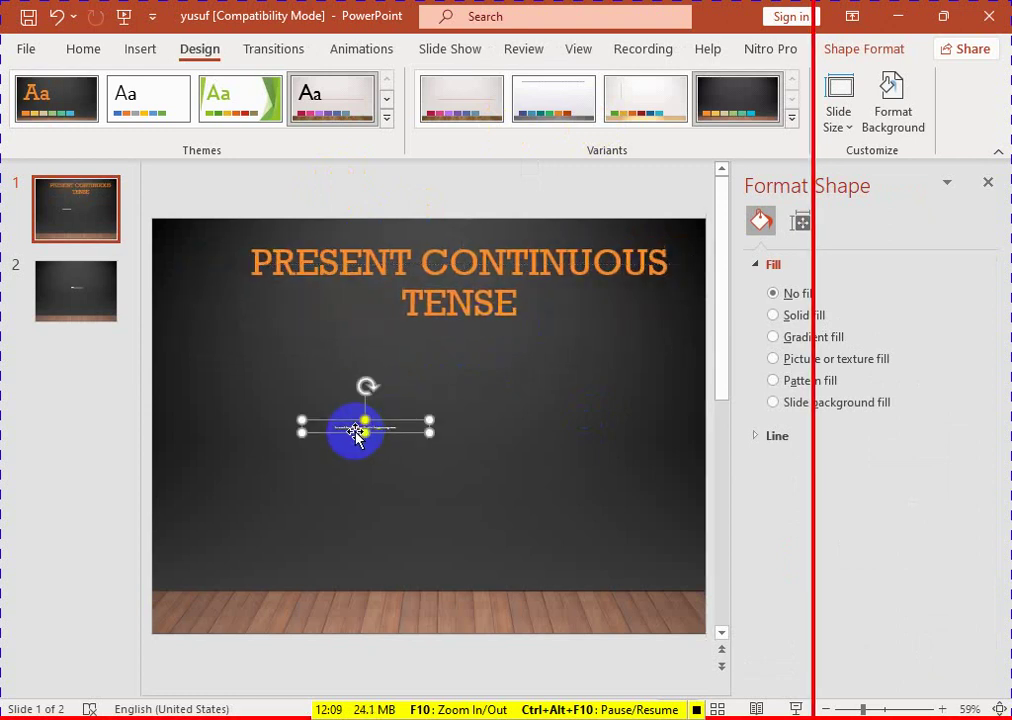
pyautogui.click(84, 50)
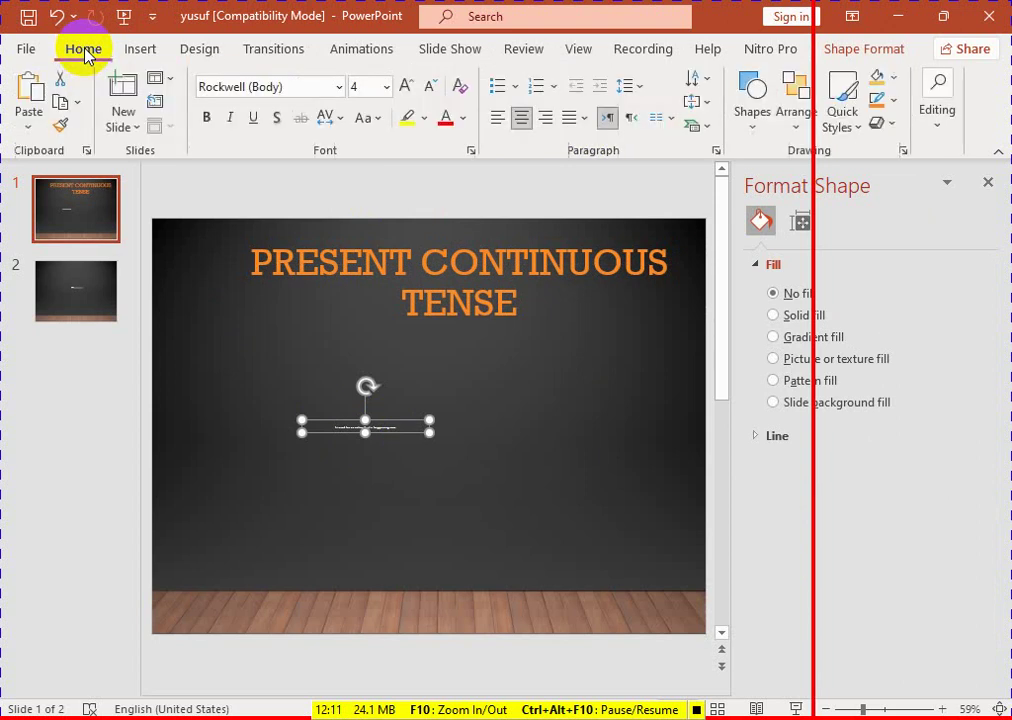
pyautogui.click(404, 86)
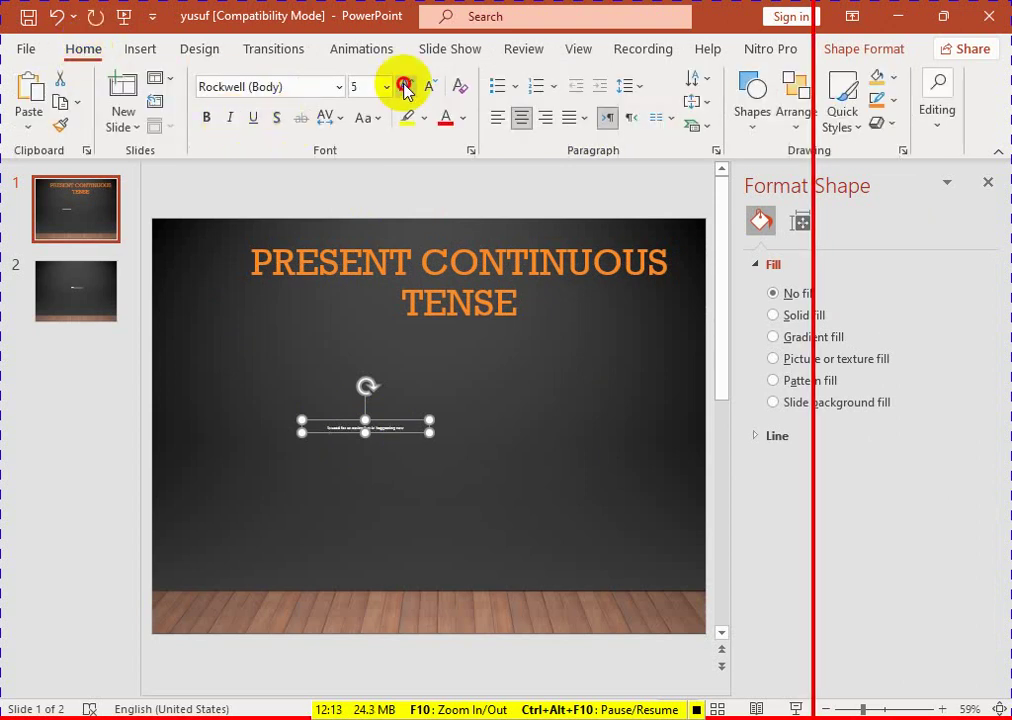
pyautogui.click(404, 86)
pyautogui.click(404, 86)
pyautogui.click(404, 86)
pyautogui.click(404, 86)
pyautogui.click(404, 86)
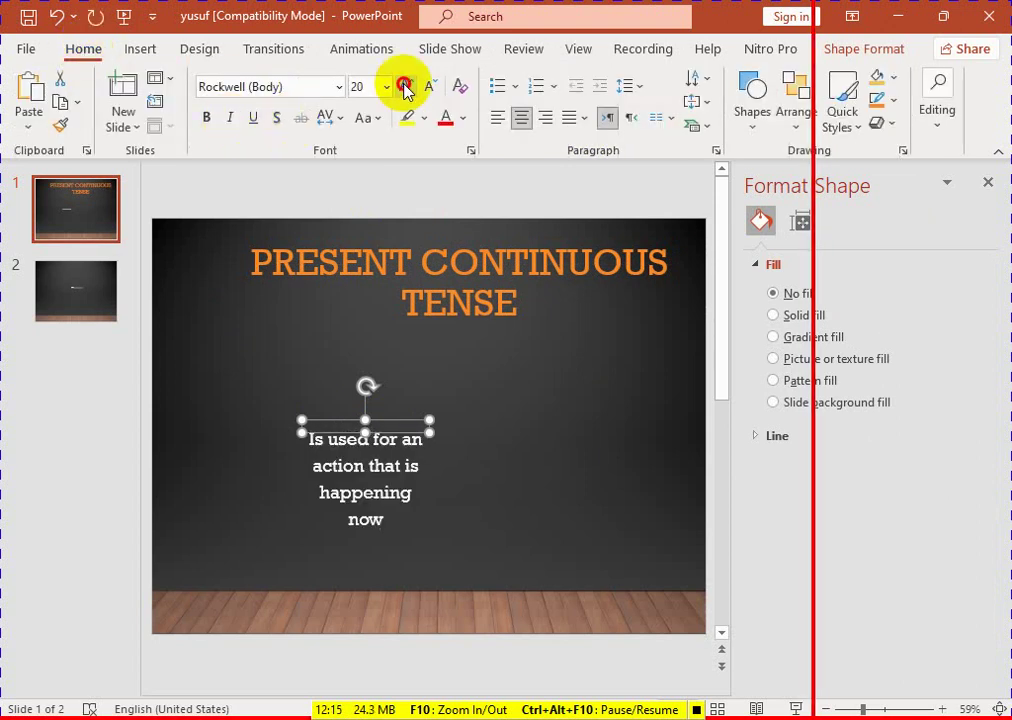
pyautogui.click(404, 86)
pyautogui.click(404, 86)
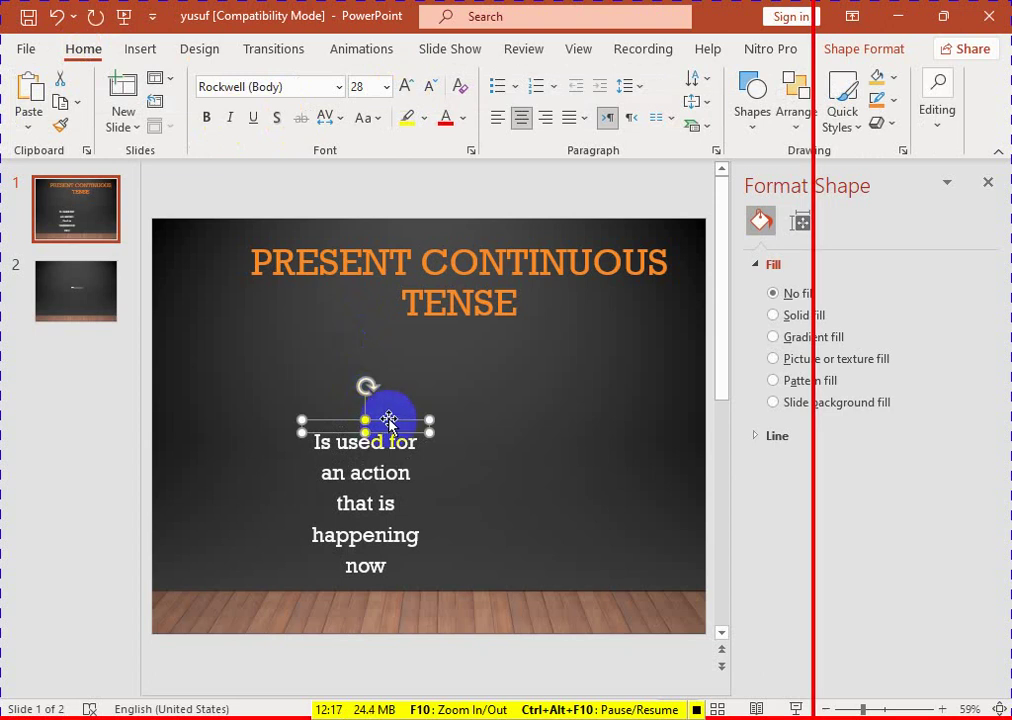
# Move and widen the definition box so its sentence fits on one line
pyautogui.moveTo(382, 417); pyautogui.dragTo(290, 354)
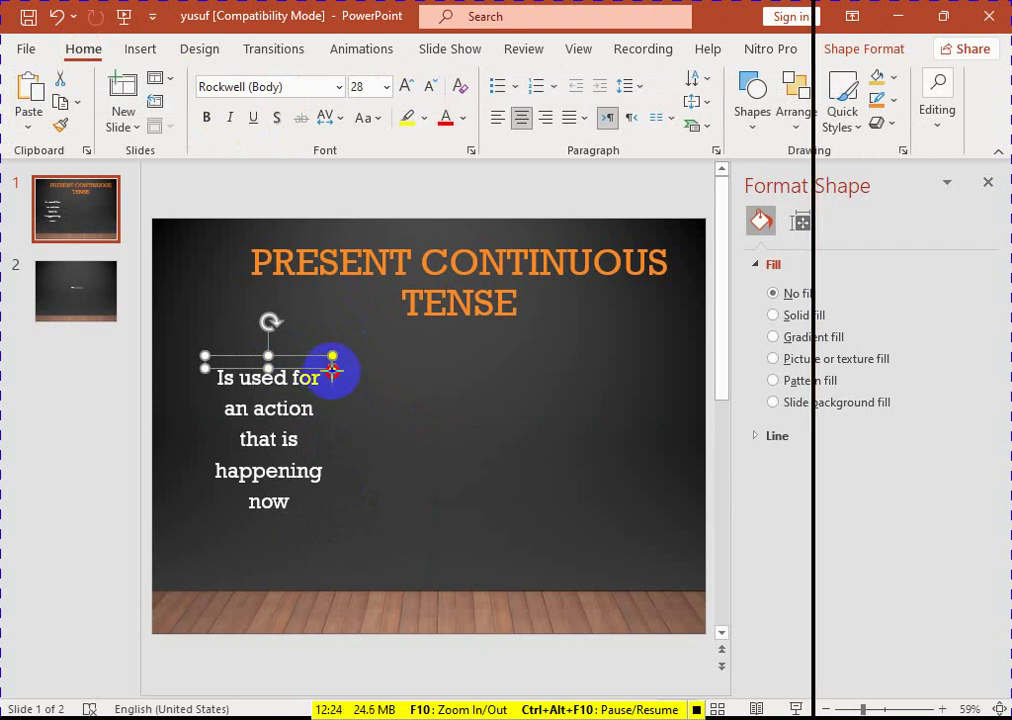
pyautogui.moveTo(332, 370); pyautogui.dragTo(346, 384)
pyautogui.click(656, 564)
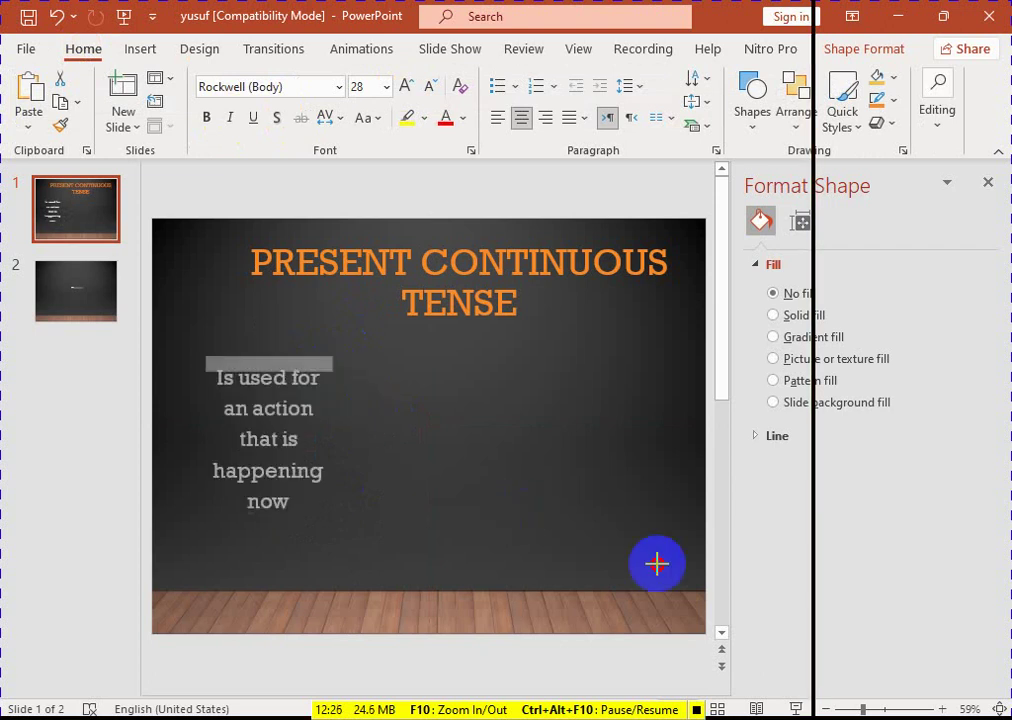
pyautogui.moveTo(656, 564); pyautogui.dragTo(684, 576)
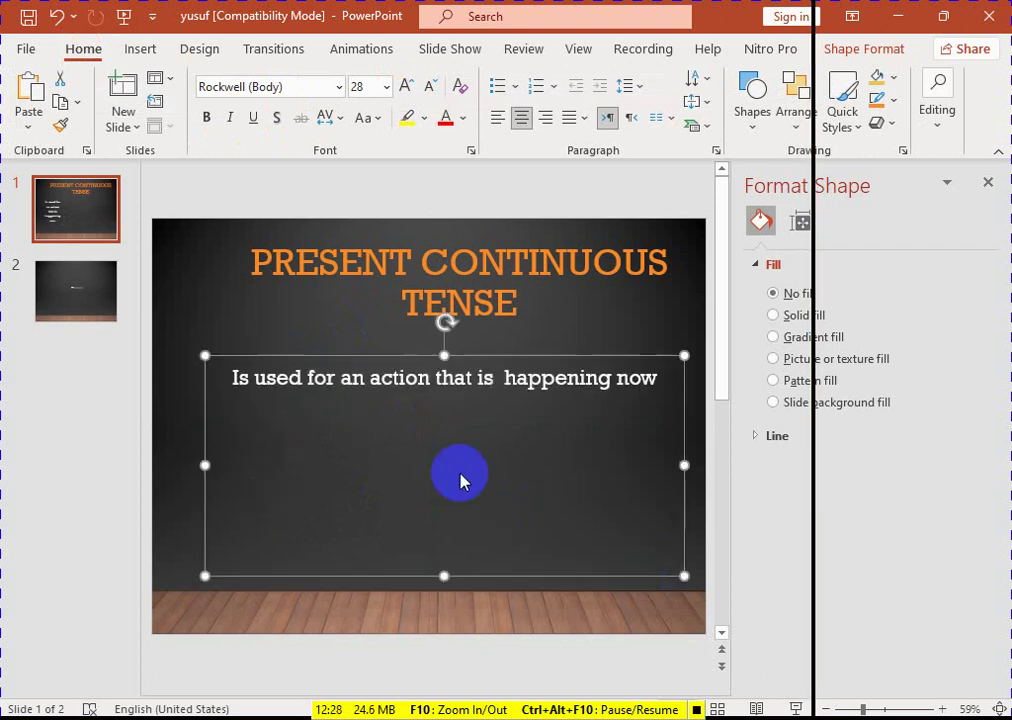
pyautogui.moveTo(445, 575); pyautogui.dragTo(459, 426)
pyautogui.click(268, 447)
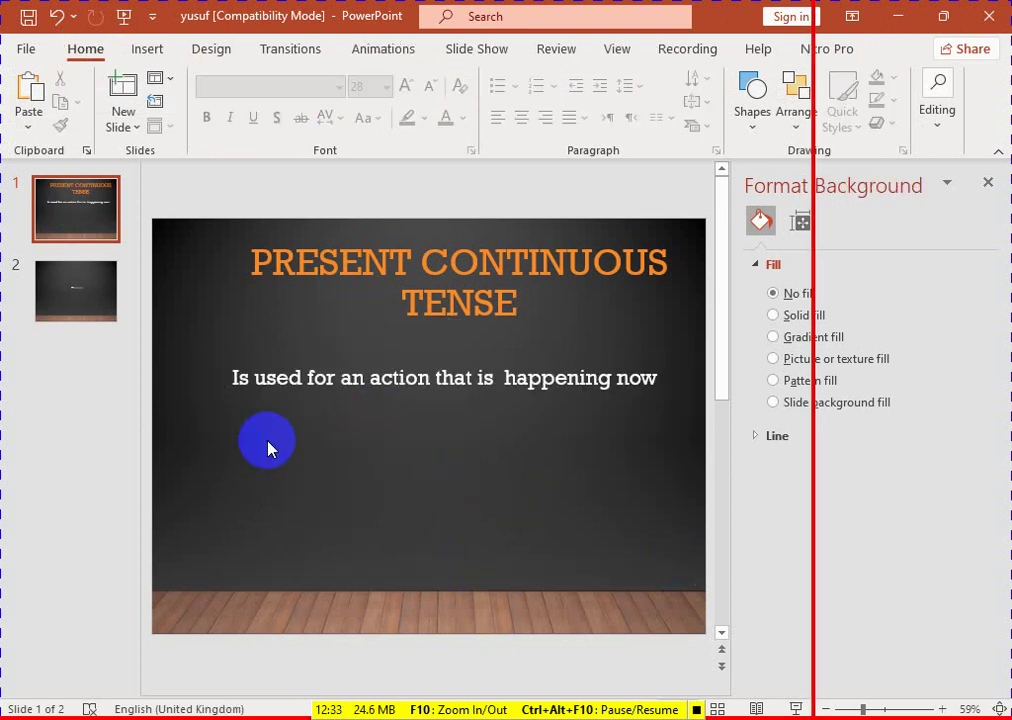
# Select slide 2's Formula text box and start enlarging its text
pyautogui.click(53, 292)
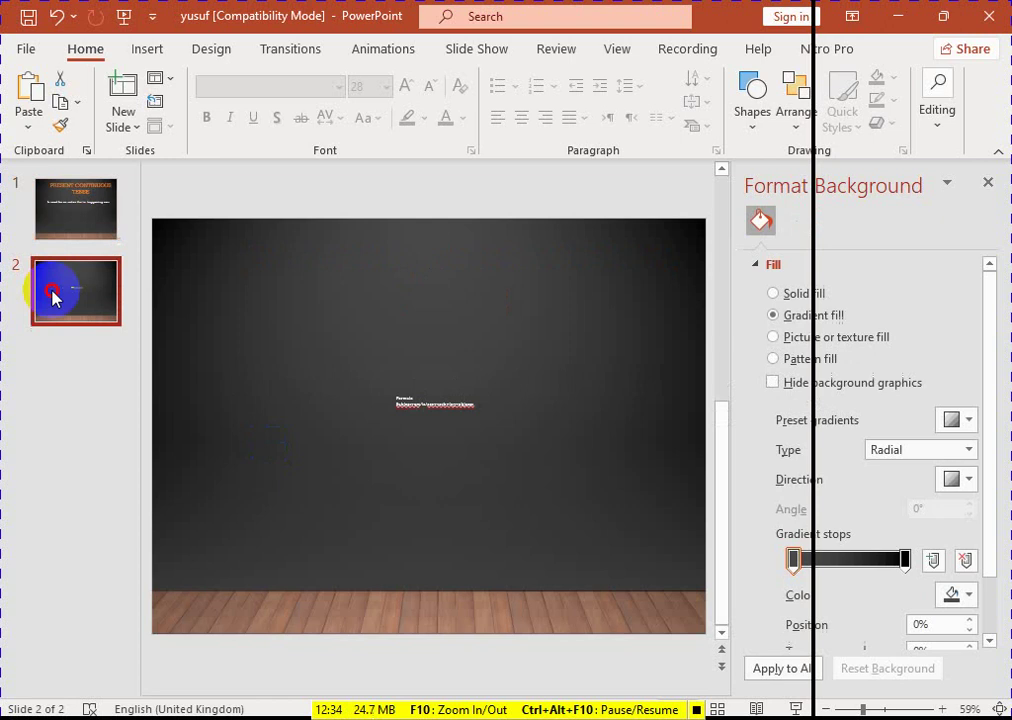
pyautogui.click(432, 488)
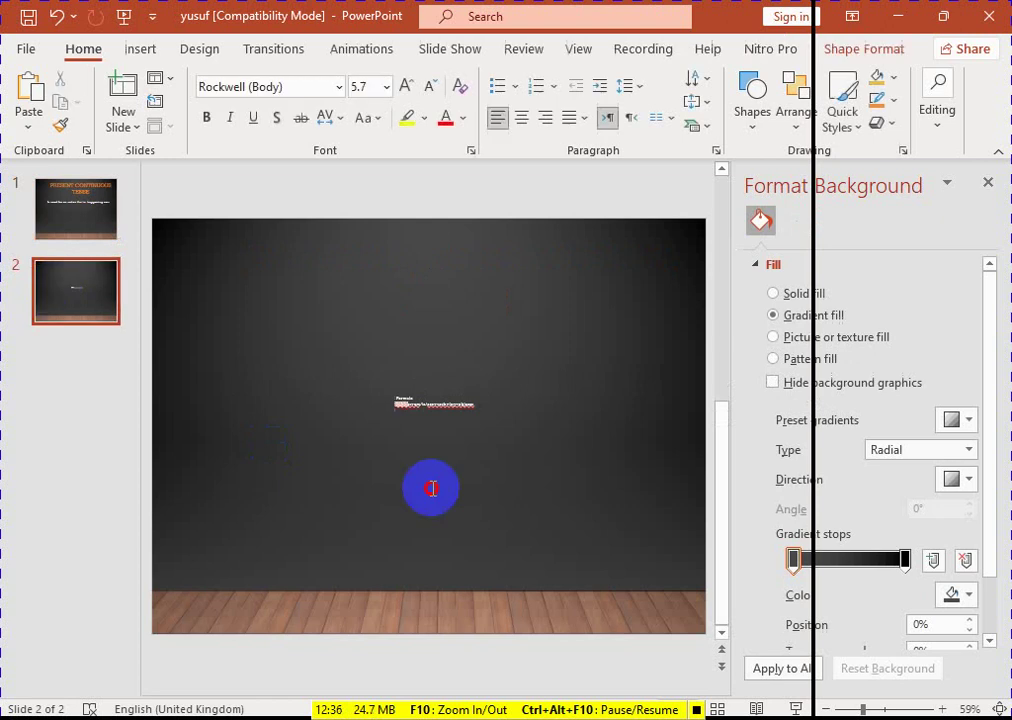
pyautogui.click(410, 395)
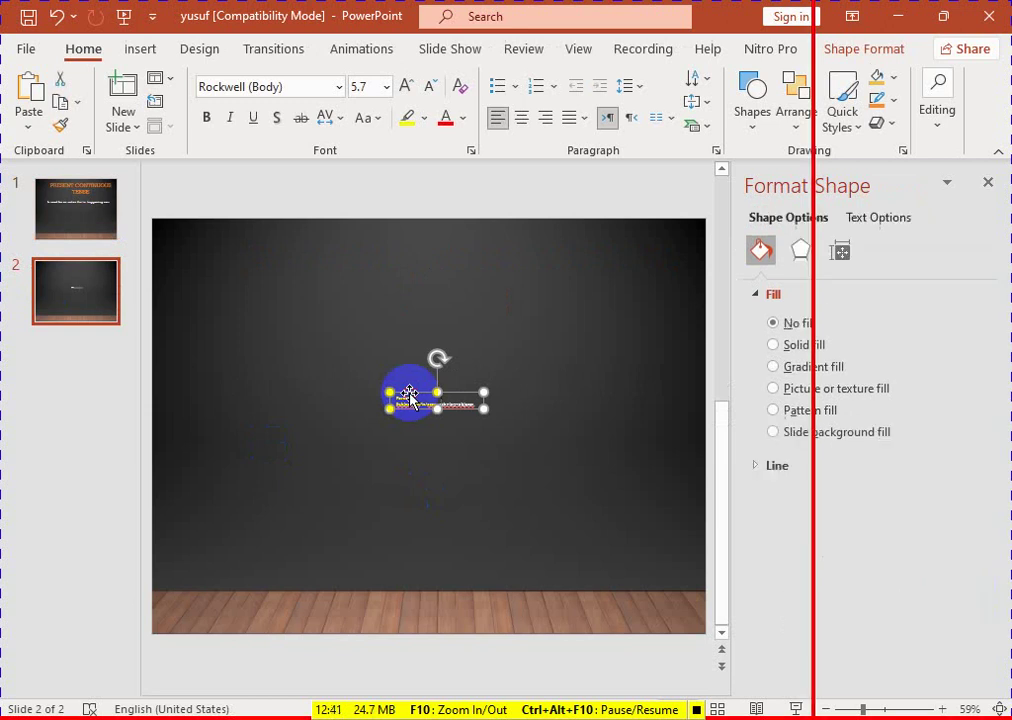
pyautogui.click(404, 88)
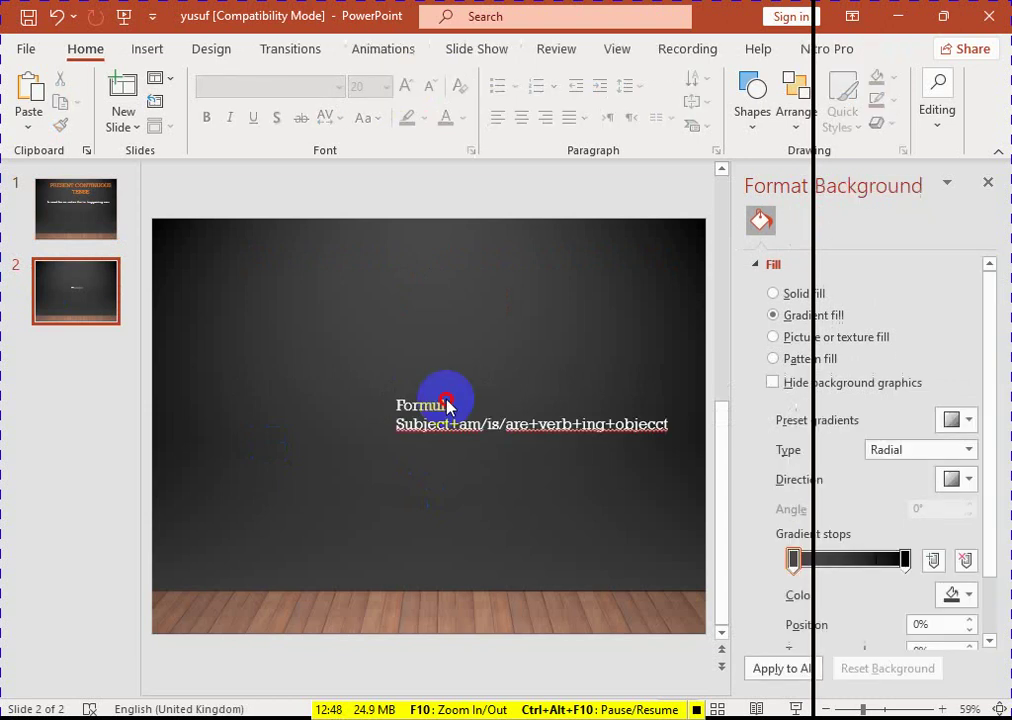
pyautogui.click(447, 405)
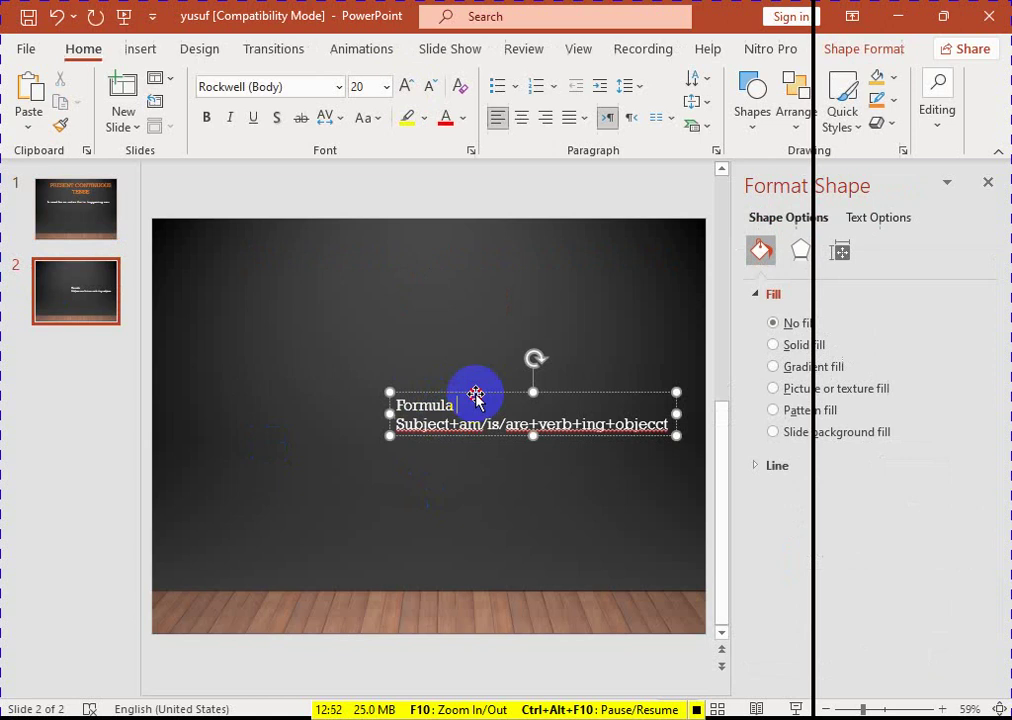
pyautogui.click(475, 394)
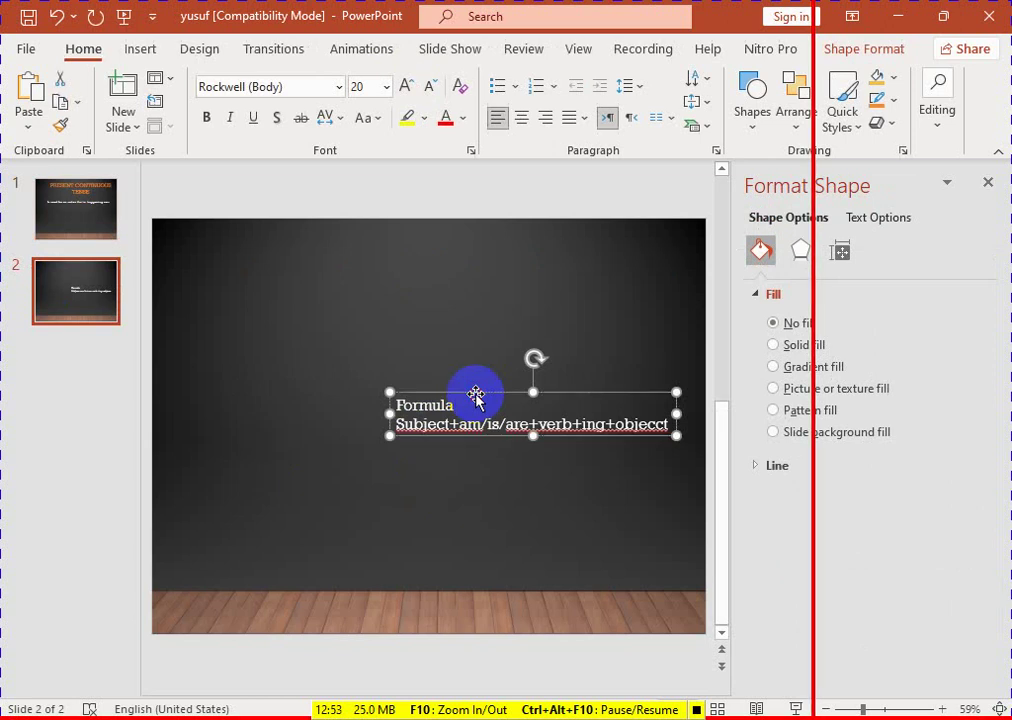
pyautogui.click(407, 86)
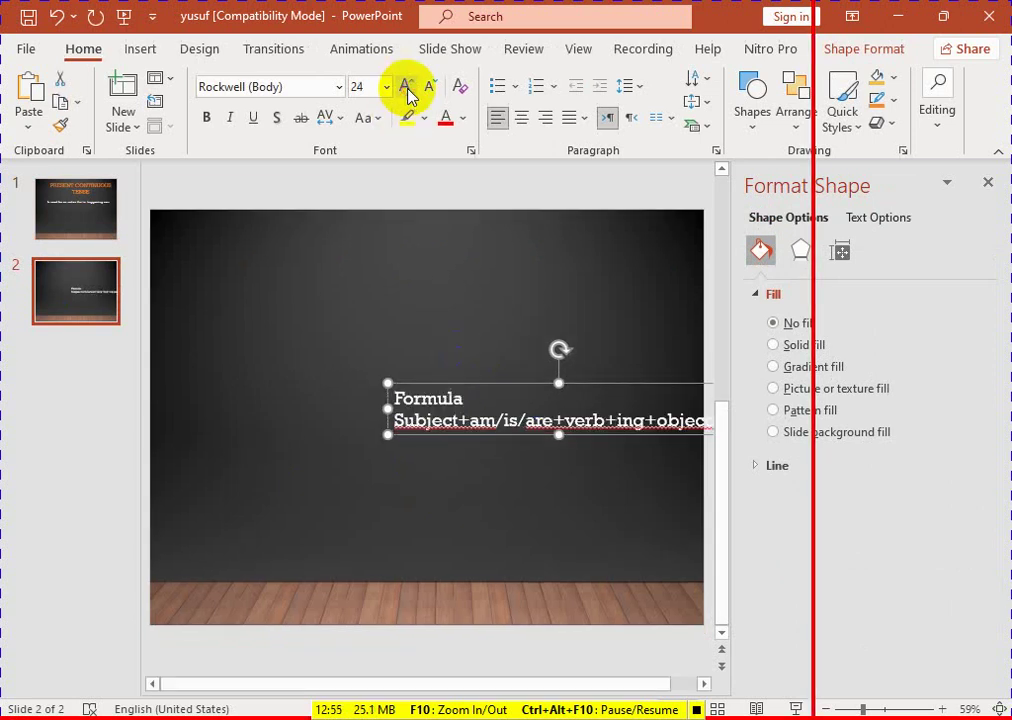
# Move the formula box to the upper-left, widen it, and set the text to 54 pt
pyautogui.moveTo(493, 386); pyautogui.dragTo(295, 290)
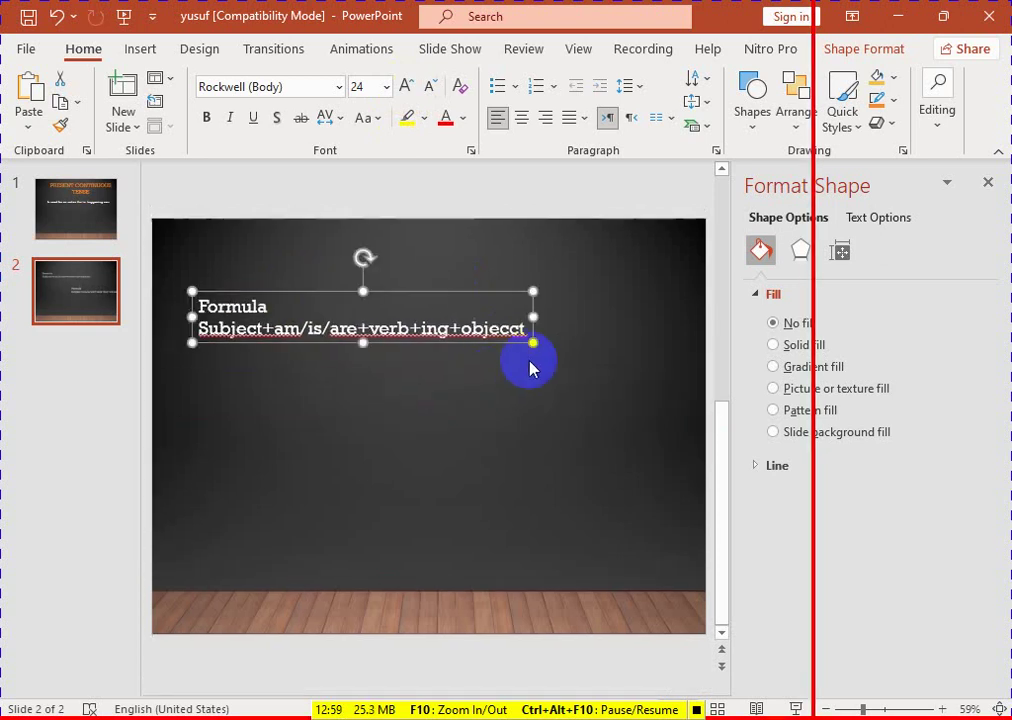
pyautogui.moveTo(533, 343); pyautogui.dragTo(666, 452)
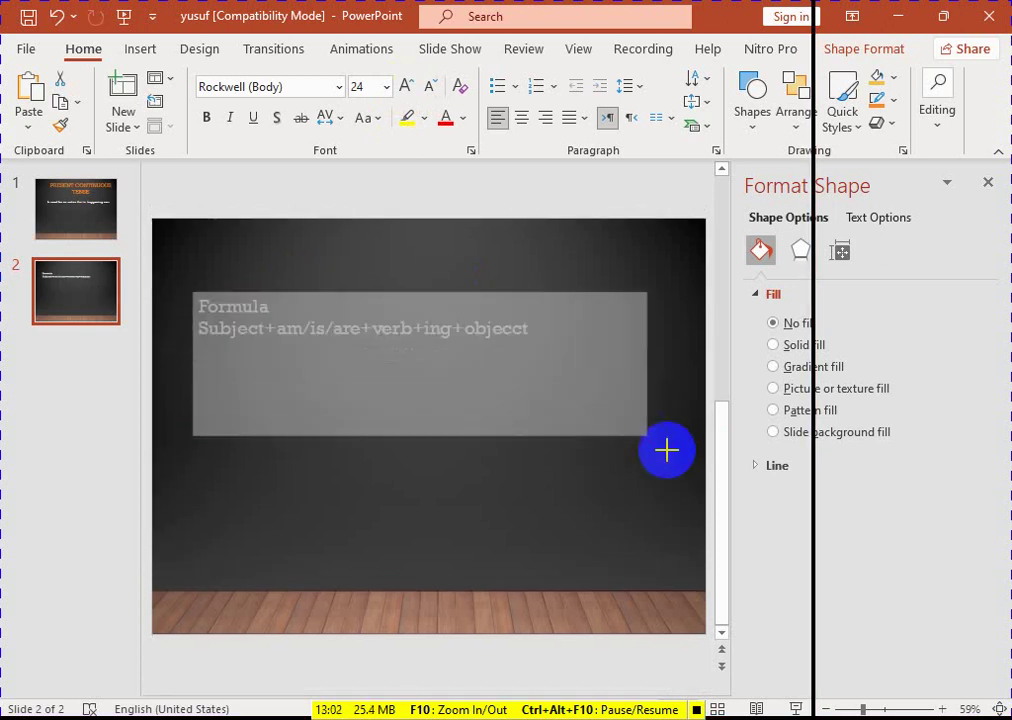
pyautogui.click(406, 86)
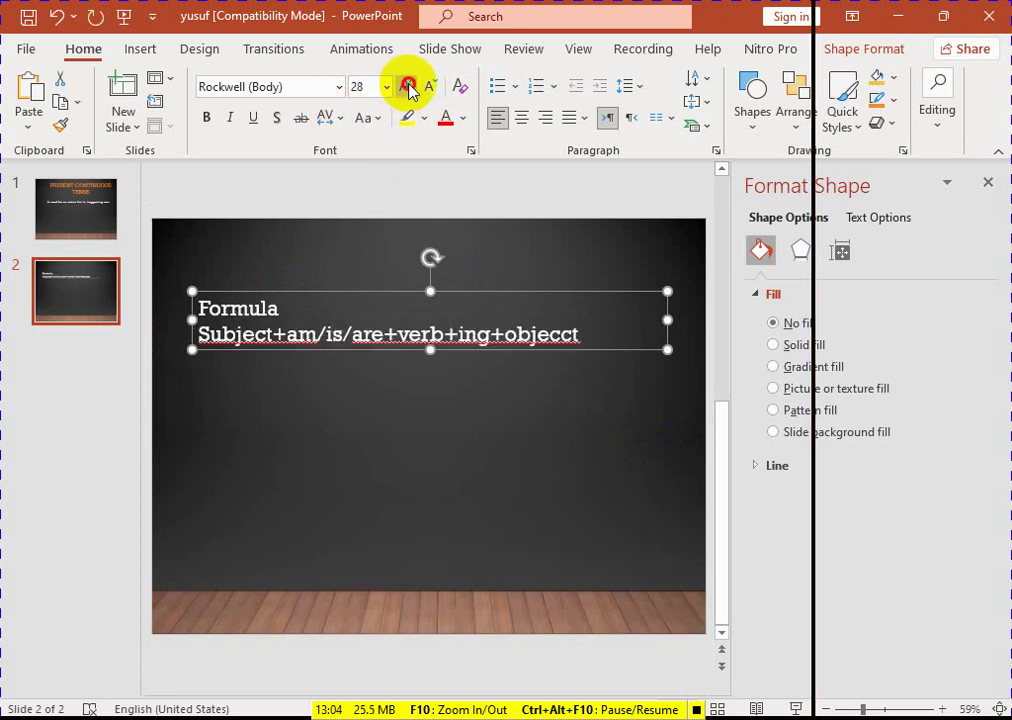
pyautogui.click(406, 86)
pyautogui.click(406, 86)
pyautogui.click(406, 86)
pyautogui.click(430, 86)
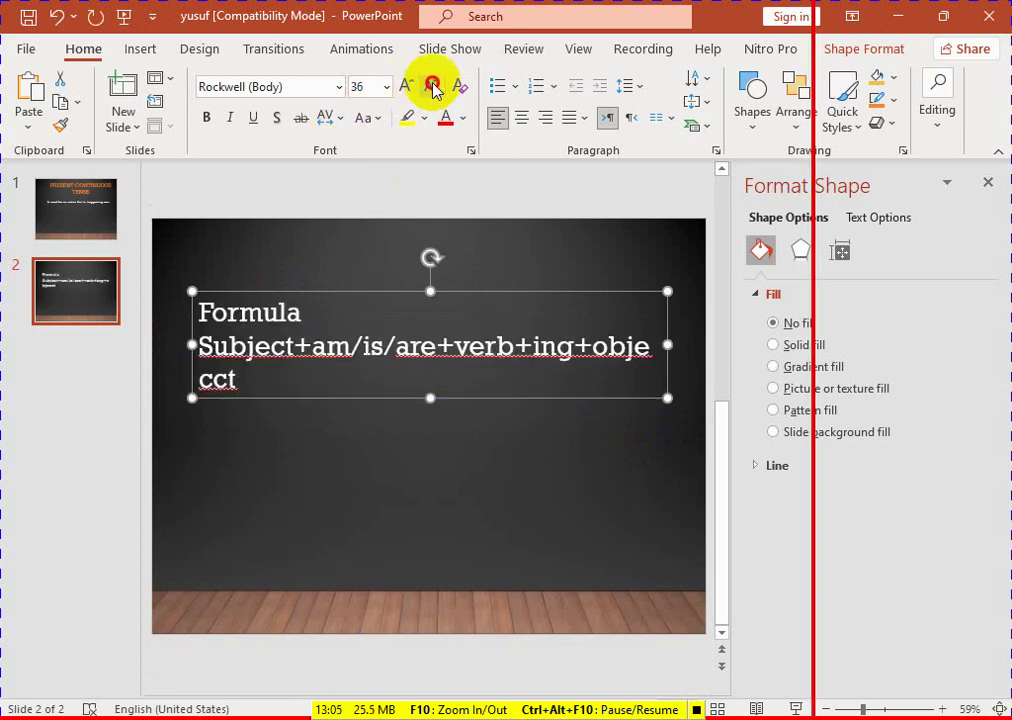
pyautogui.click(430, 86)
pyautogui.click(405, 86)
pyautogui.click(405, 86)
pyautogui.click(405, 86)
pyautogui.click(404, 86)
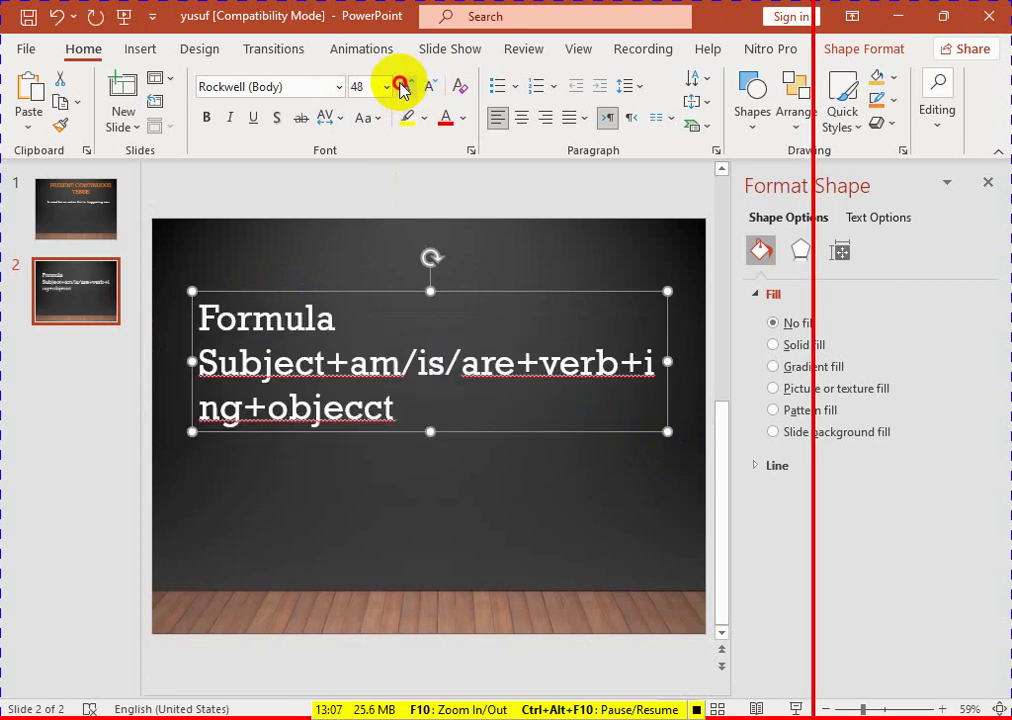
pyautogui.click(404, 86)
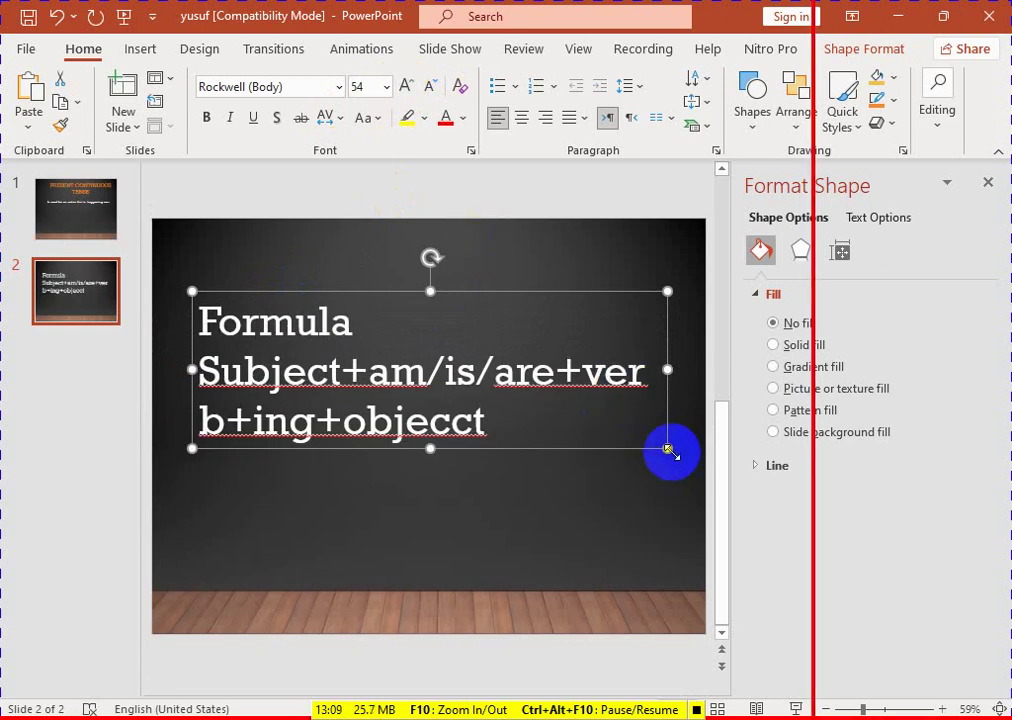
pyautogui.moveTo(667, 448); pyautogui.dragTo(677, 449)
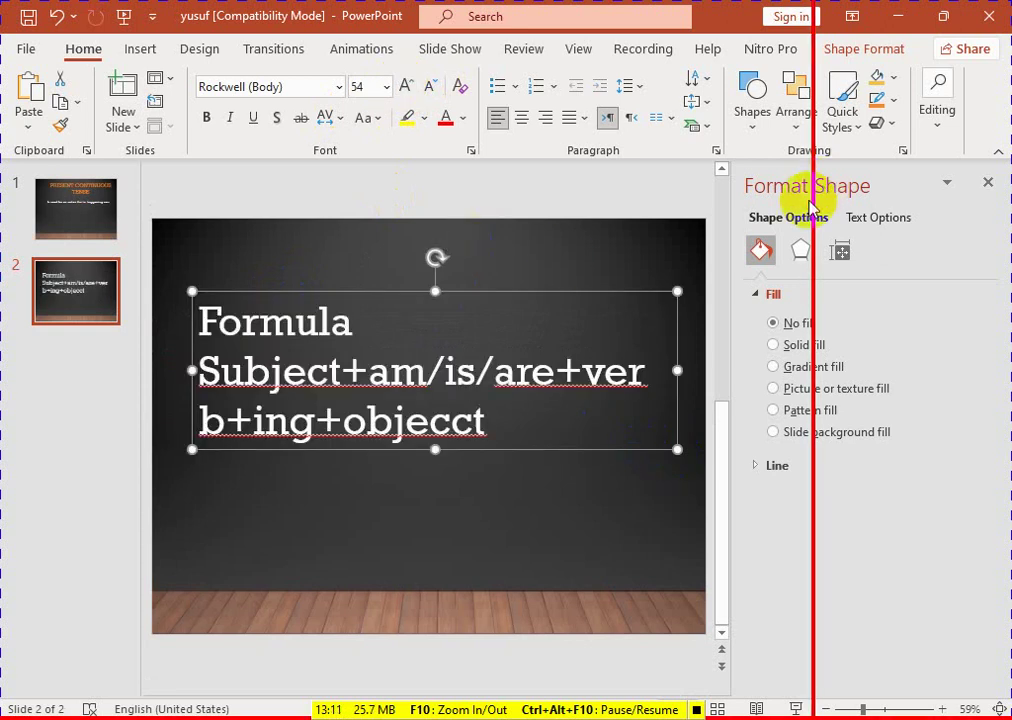
# Close the Format Shape pane and resize the formula box
pyautogui.click(987, 182)
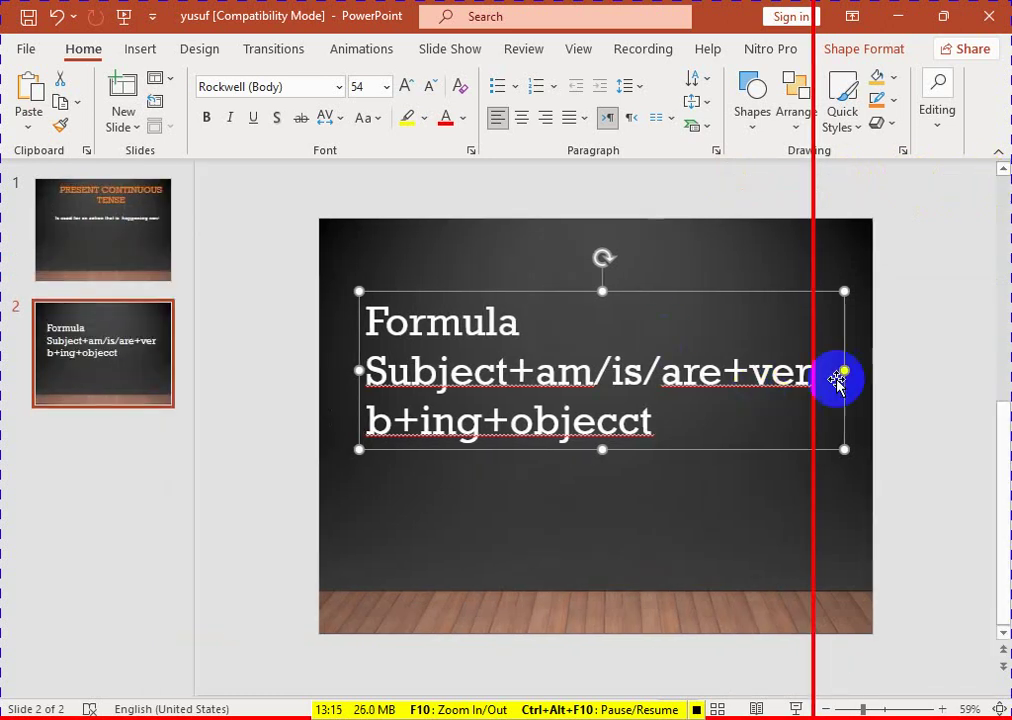
pyautogui.moveTo(844, 370)
pyautogui.mouseDown()
pyautogui.moveTo(720, 371)
pyautogui.moveTo(888, 372)
pyautogui.mouseUp()
pyautogui.moveTo(837, 341); pyautogui.dragTo(860, 370)
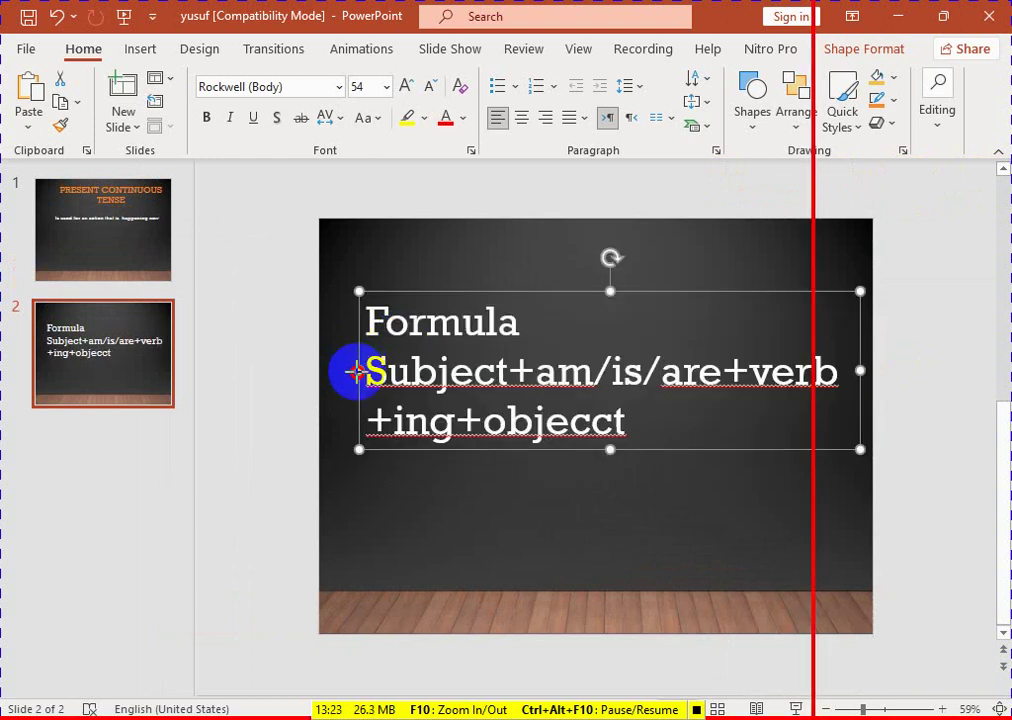
pyautogui.moveTo(357, 369); pyautogui.dragTo(330, 359)
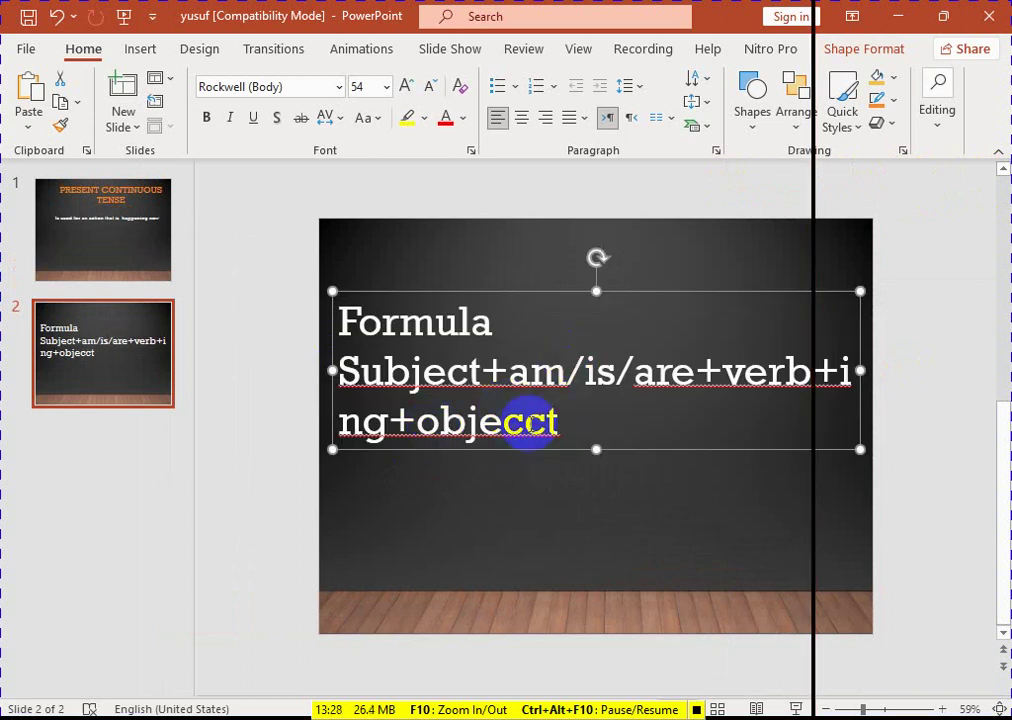
# Correct the typo 'objecct' to 'object' and add a space before it
pyautogui.rightClick(522, 421)
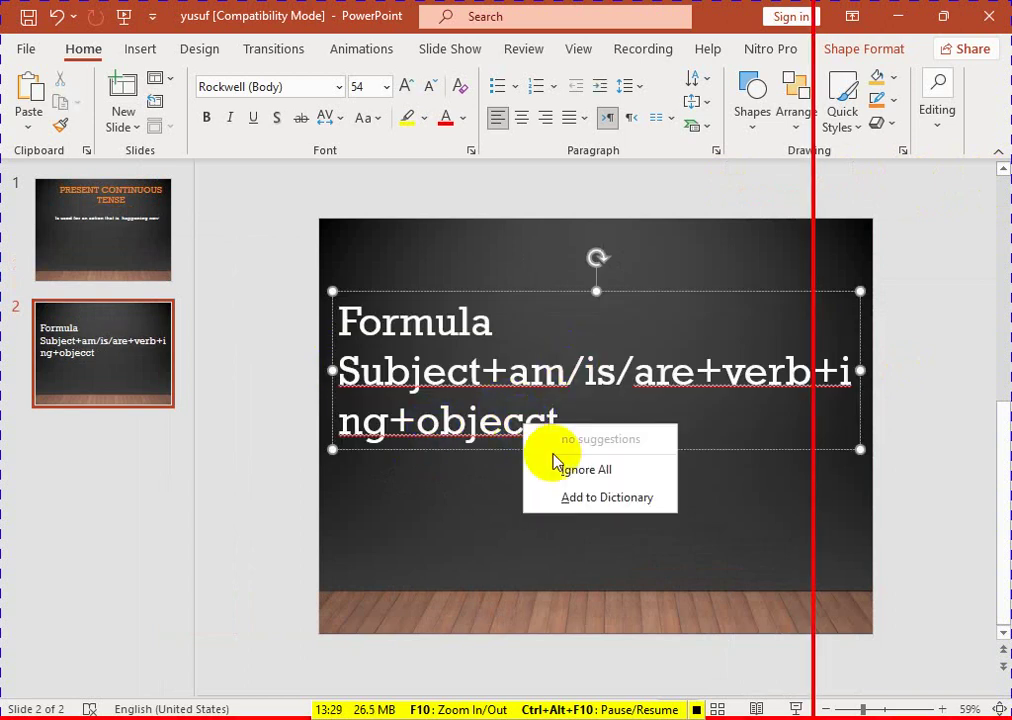
pyautogui.click(510, 428)
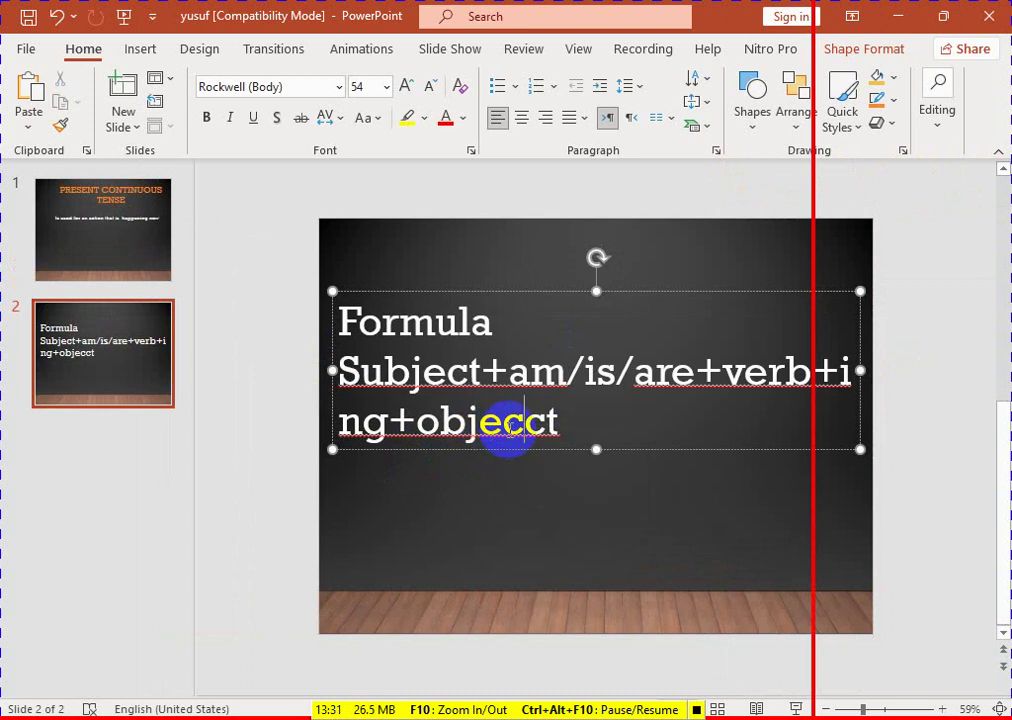
pyautogui.press('Delete')
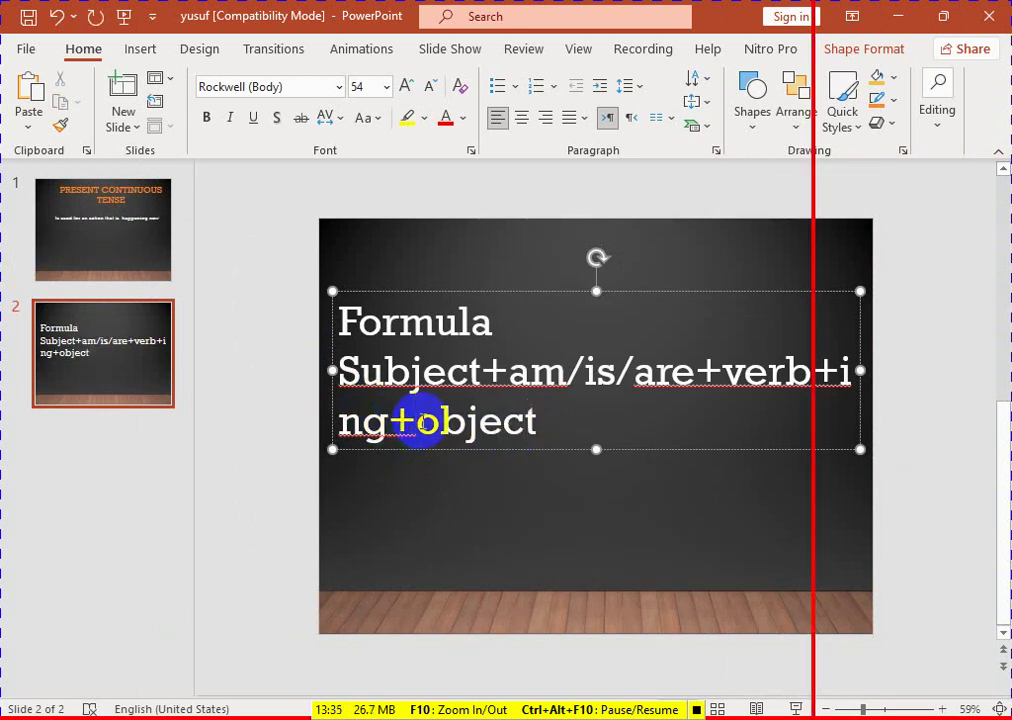
pyautogui.click(416, 422)
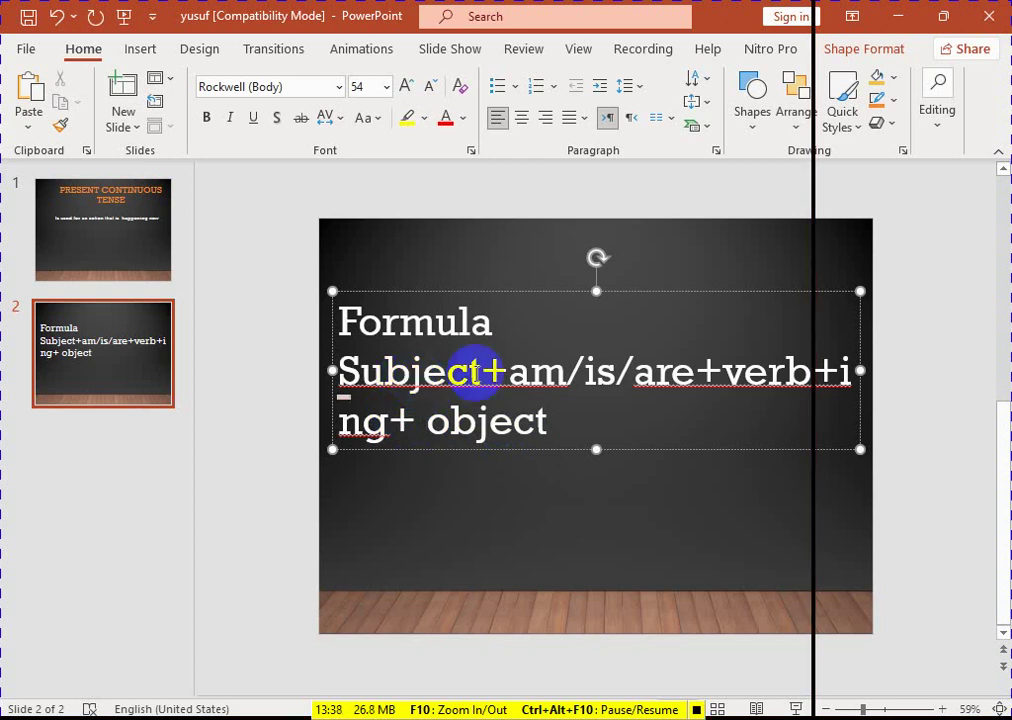
# Add spacing and line breaks so the formula reads 'Subject +am/is/are' over '+verb+ ing + object'
pyautogui.click(484, 371)
pyautogui.press('Return')
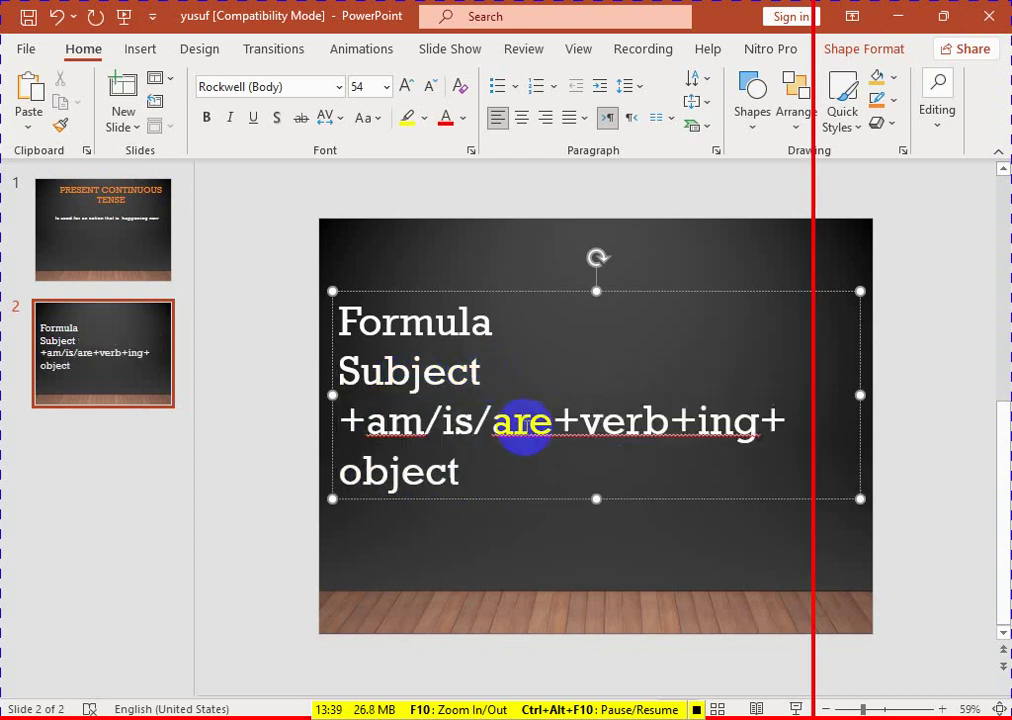
pyautogui.click(552, 422)
pyautogui.press('Return')
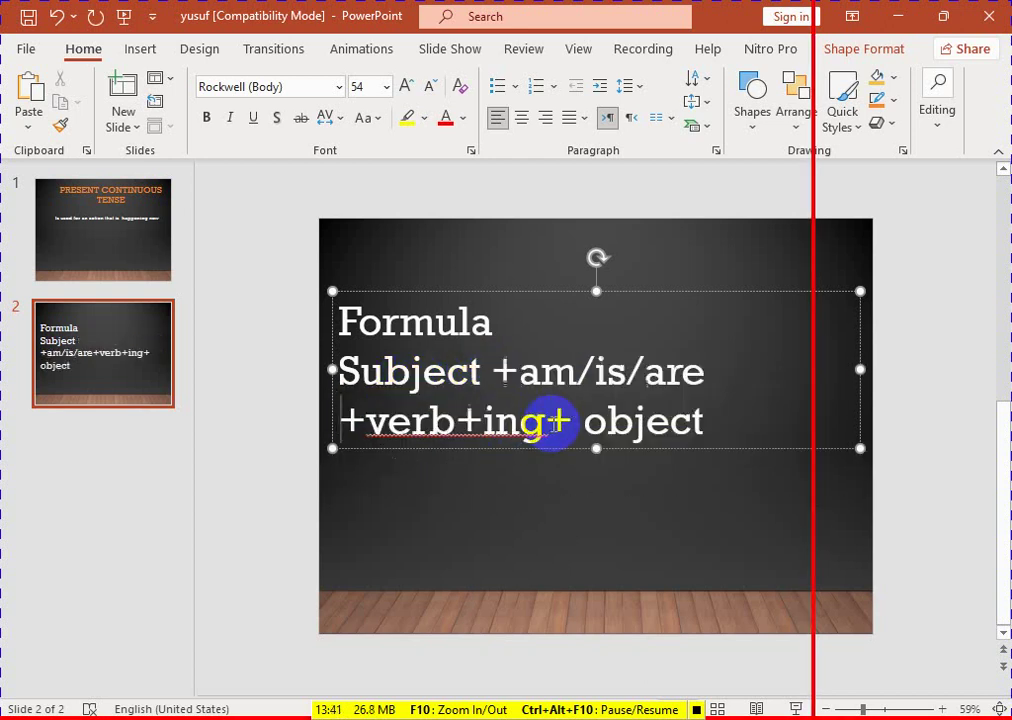
pyautogui.click(484, 422)
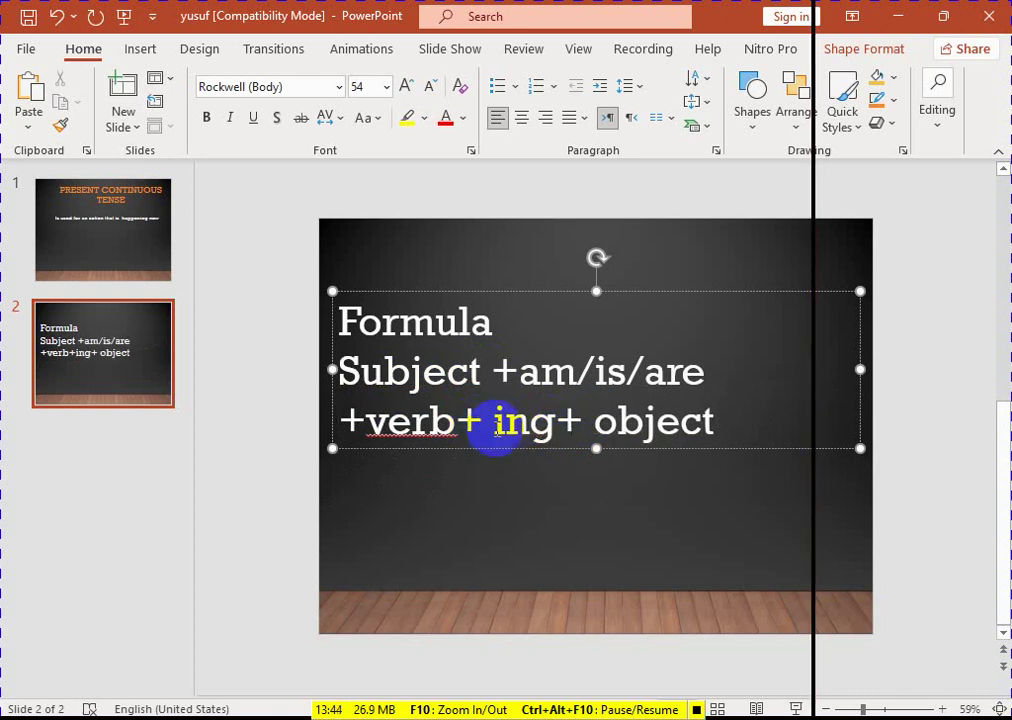
pyautogui.click(559, 420)
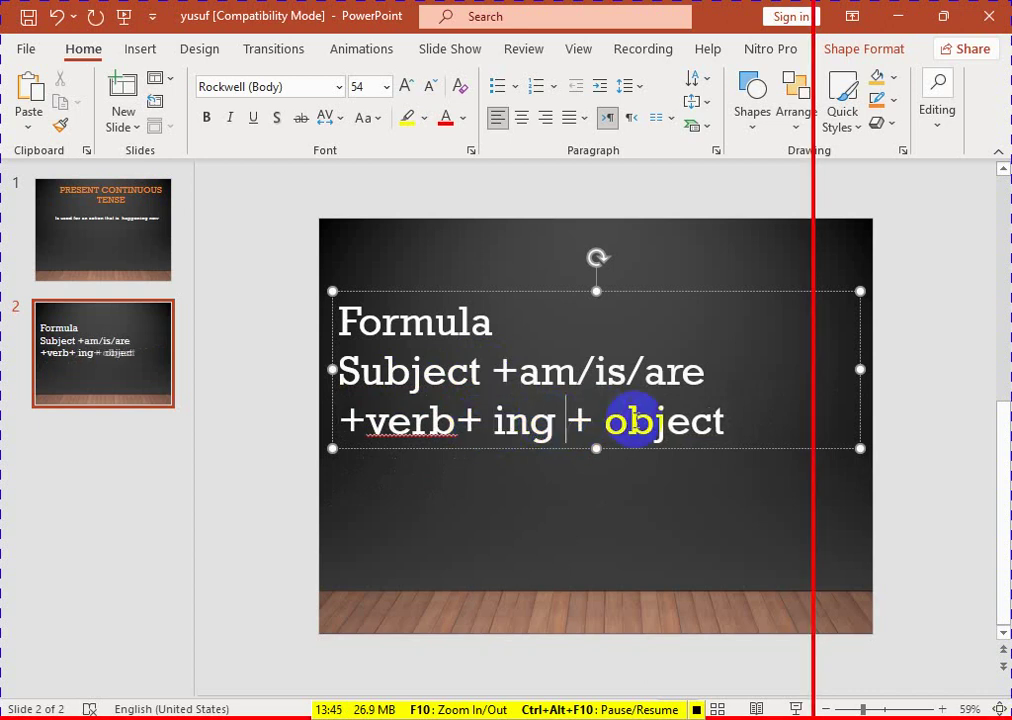
pyautogui.press('Escape')
pyautogui.press('Escape')
pyautogui.click(768, 418)
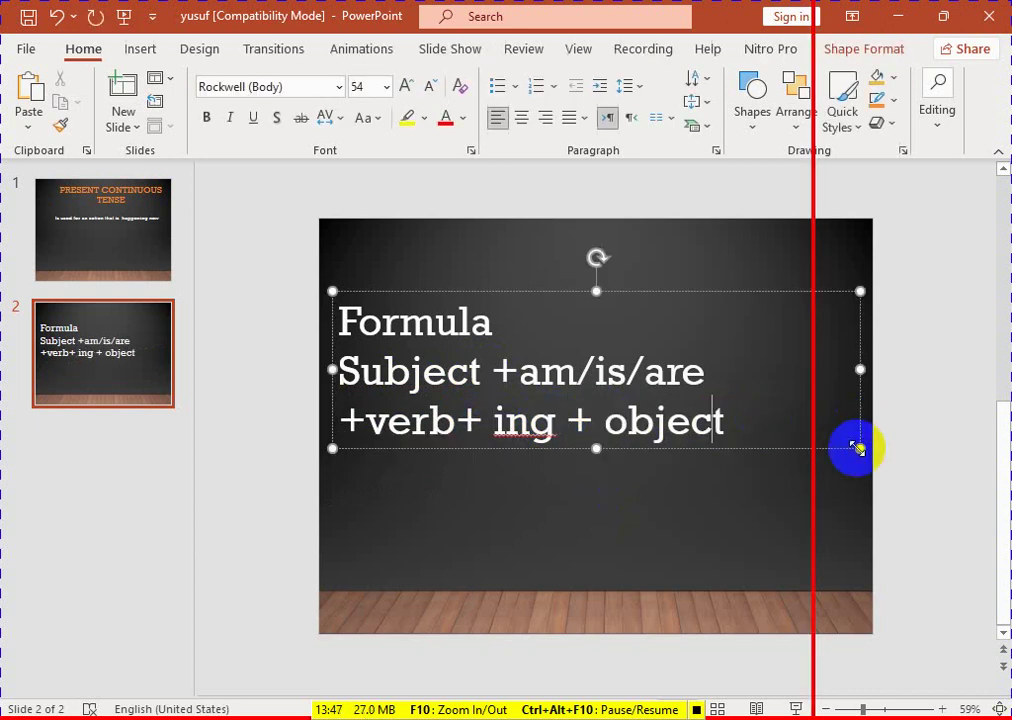
pyautogui.moveTo(856, 446)
pyautogui.mouseDown()
pyautogui.moveTo(798, 428)
pyautogui.moveTo(812, 432)
pyautogui.mouseUp()
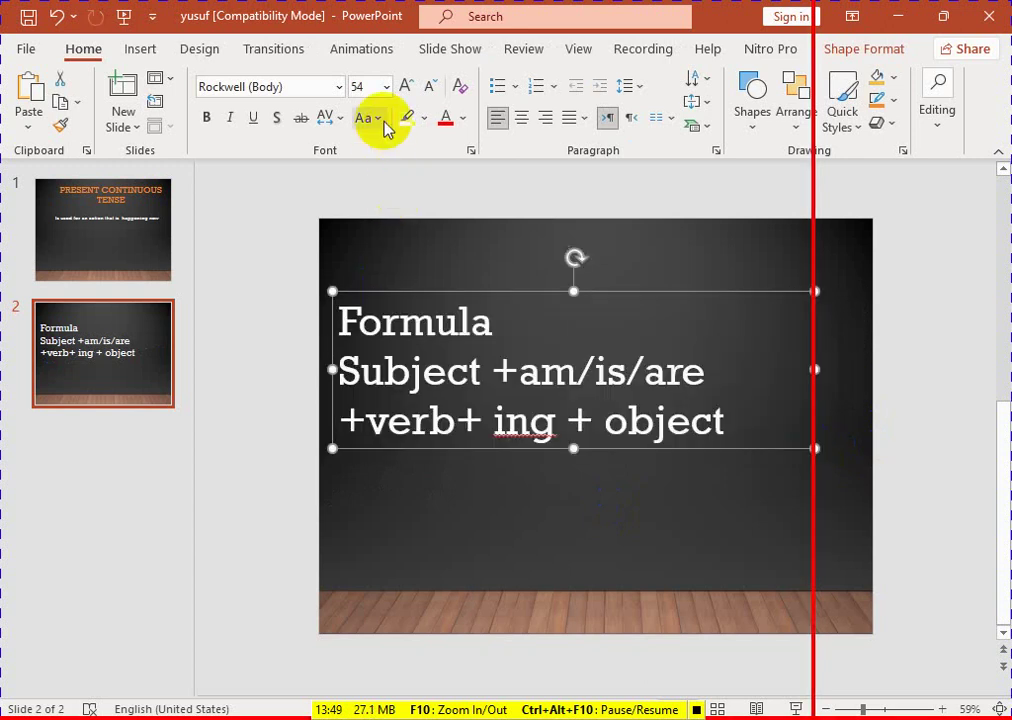
# Shrink the formula line to 32 pt so it fits on one line
pyautogui.click(427, 86)
pyautogui.click(427, 86)
pyautogui.click(427, 86)
pyautogui.click(427, 86)
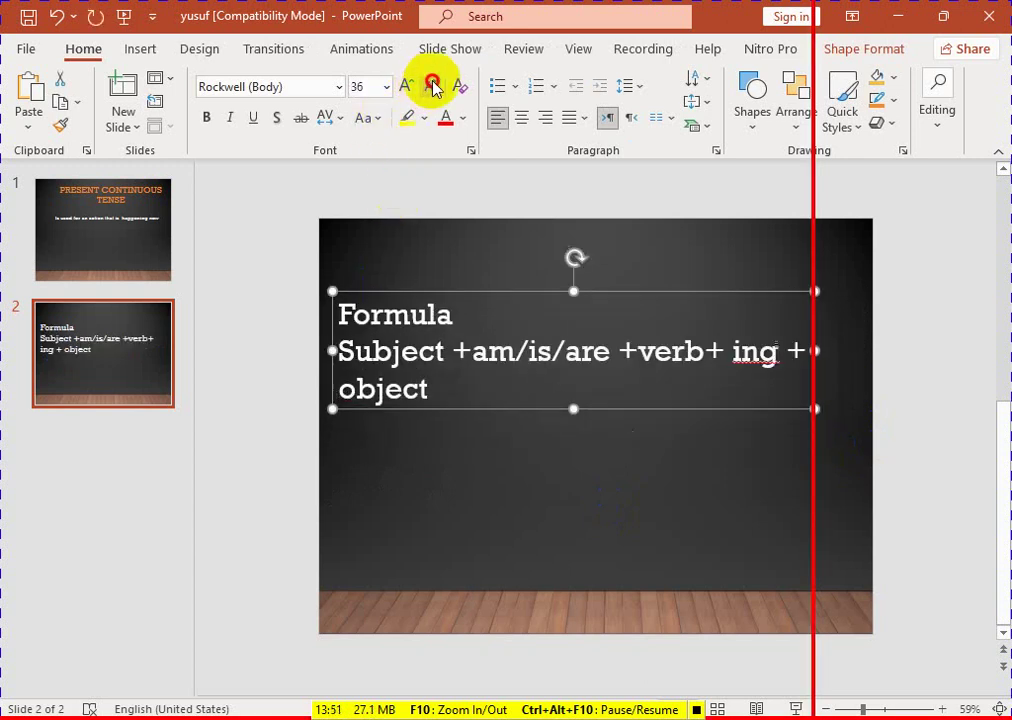
pyautogui.click(427, 86)
pyautogui.click(547, 458)
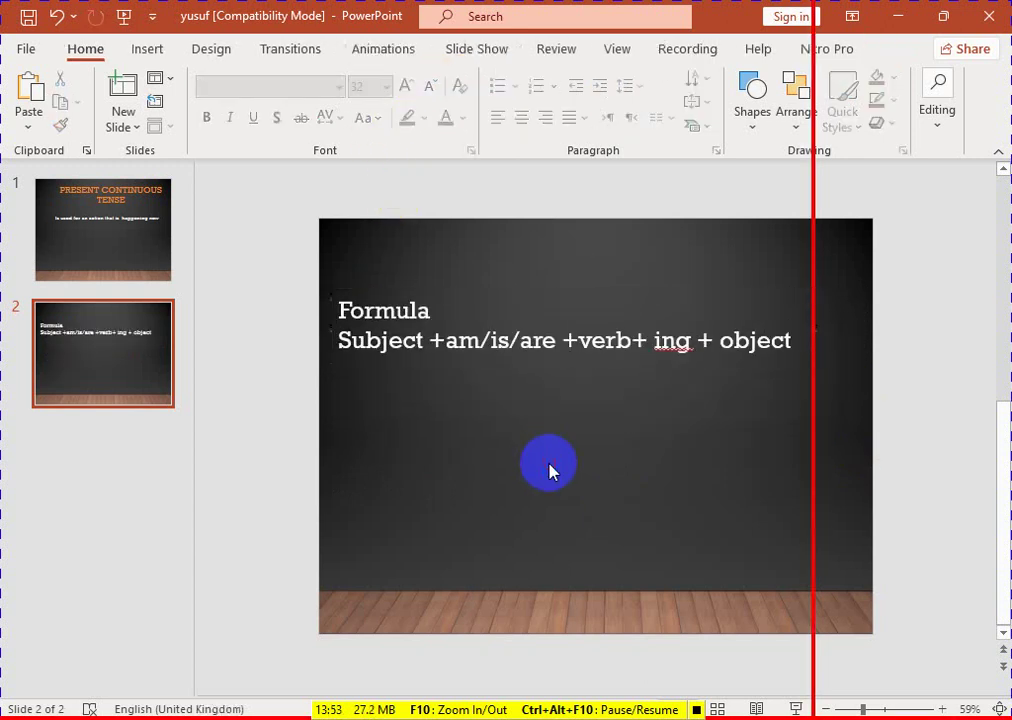
# Enlarge the 'Formula' heading to 96 pt
pyautogui.click(446, 311)
pyautogui.doubleClick(389, 305)
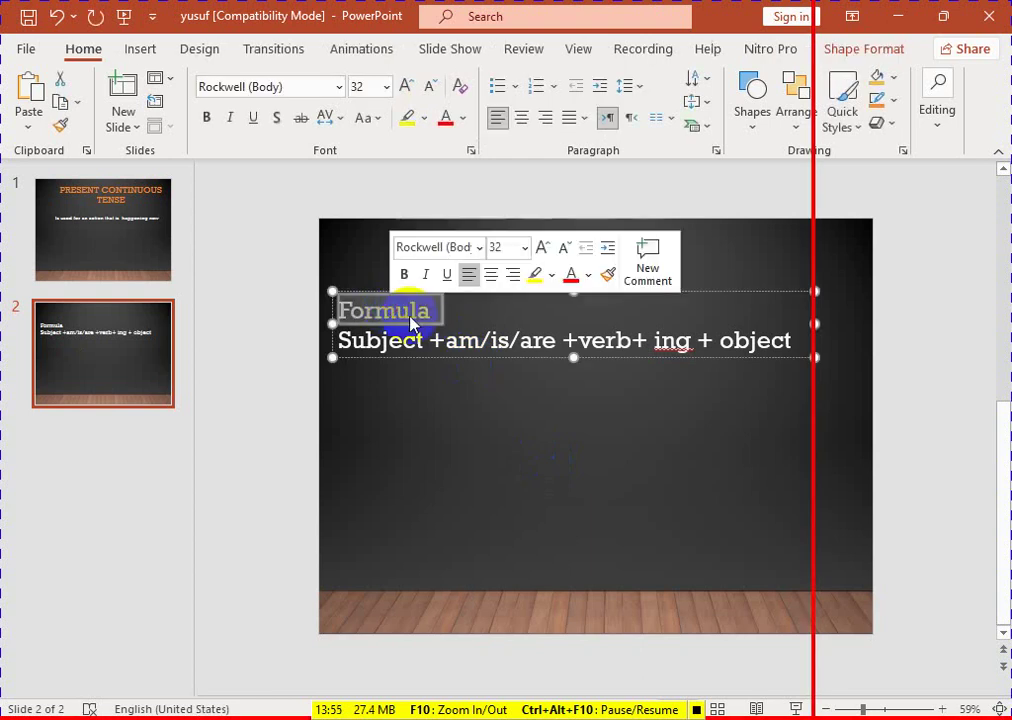
pyautogui.click(421, 309)
pyautogui.doubleClick(421, 309)
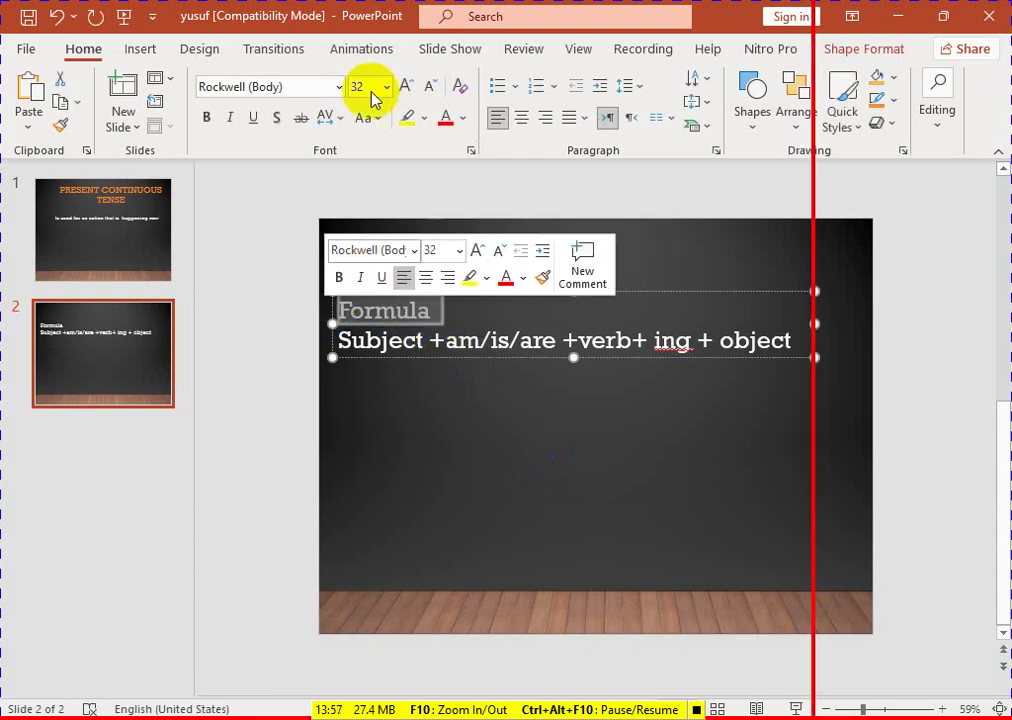
pyautogui.click(407, 86)
pyautogui.click(407, 86)
pyautogui.click(407, 86)
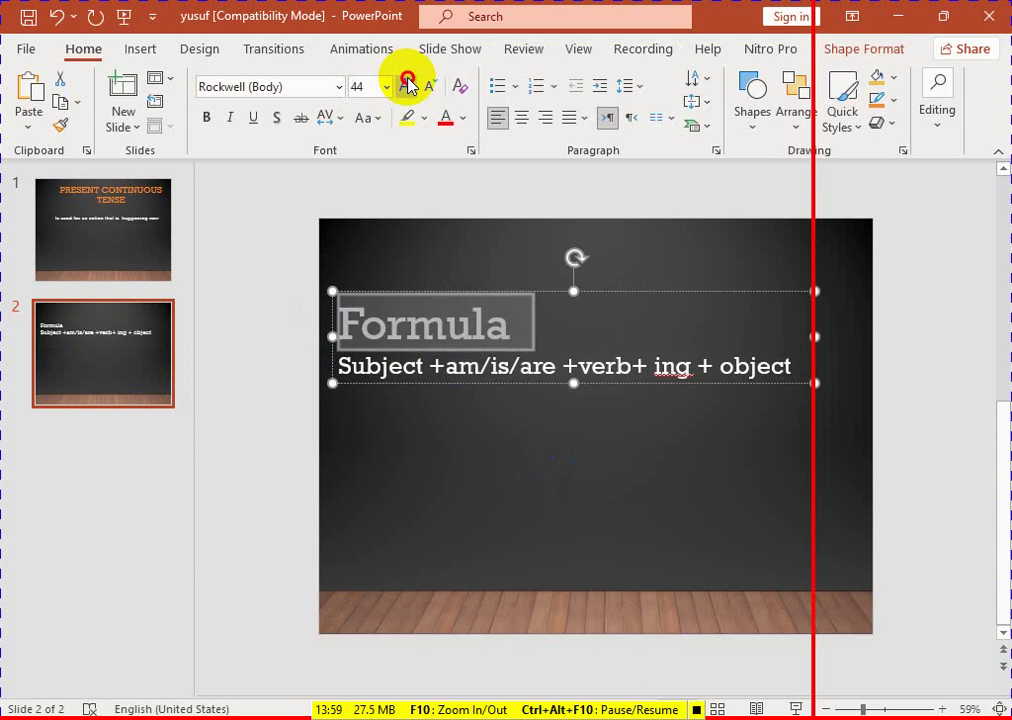
pyautogui.click(407, 86)
pyautogui.click(407, 86)
pyautogui.click(407, 86)
pyautogui.click(407, 86)
pyautogui.click(407, 86)
pyautogui.click(407, 86)
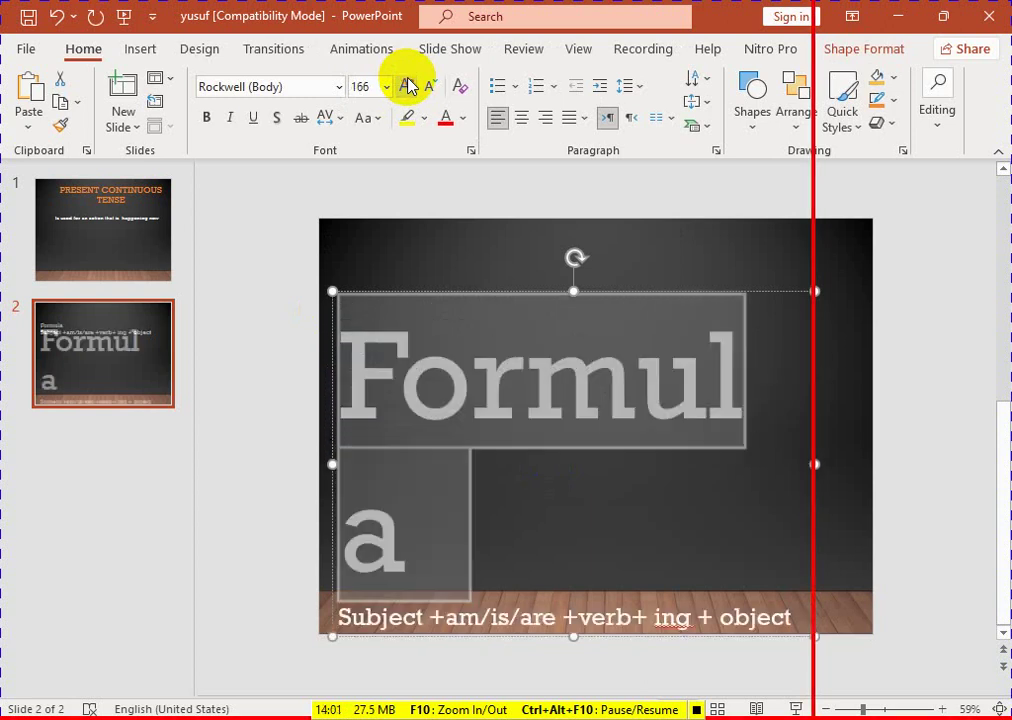
pyautogui.click(429, 88)
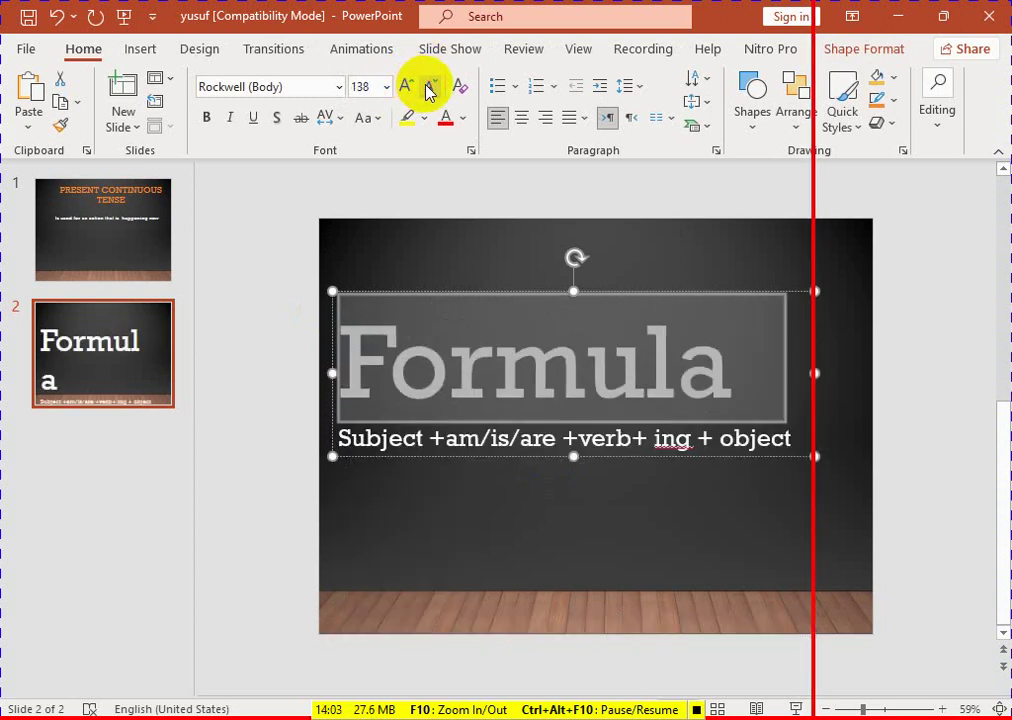
pyautogui.click(429, 88)
pyautogui.click(429, 88)
pyautogui.click(531, 500)
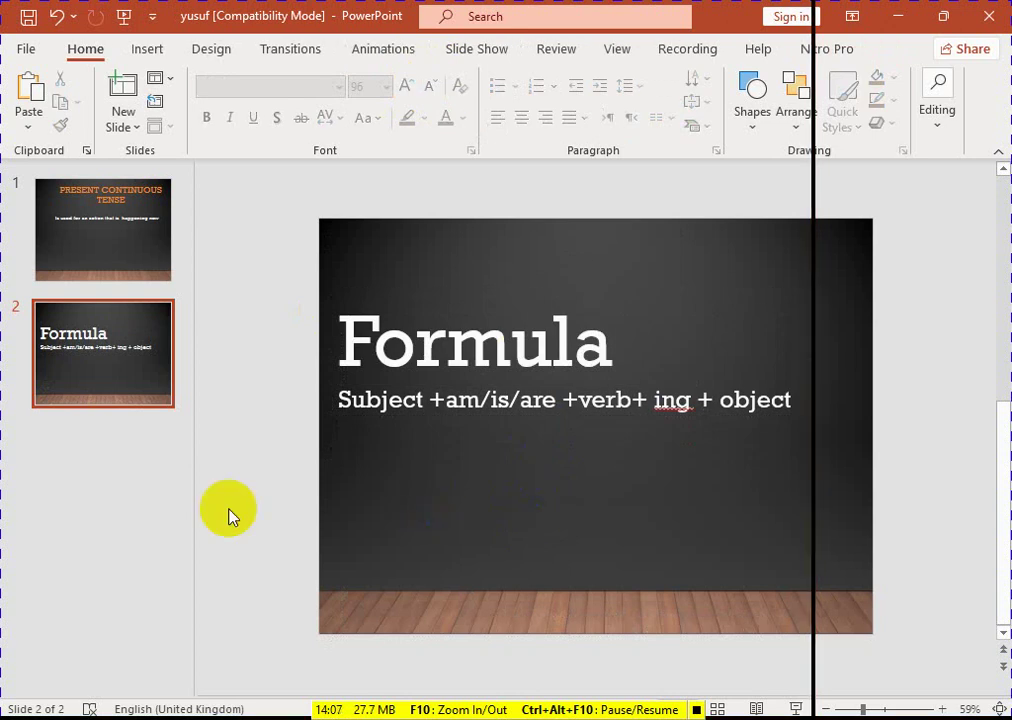
# Save the presentation and select the formula text box
pyautogui.click(132, 200)
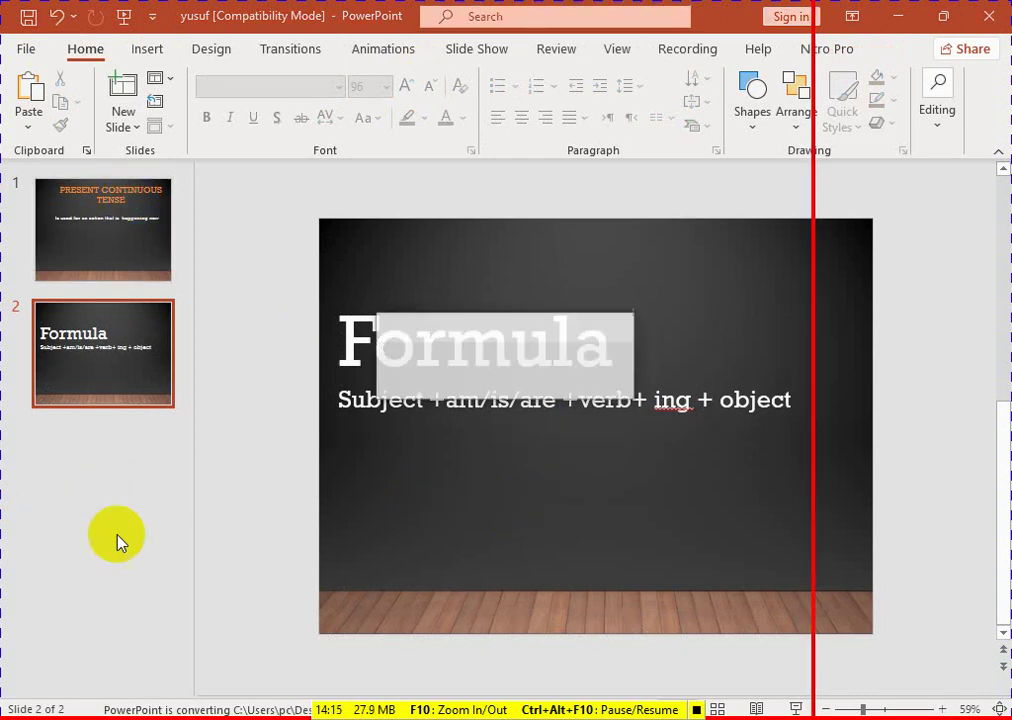
pyautogui.click(424, 417)
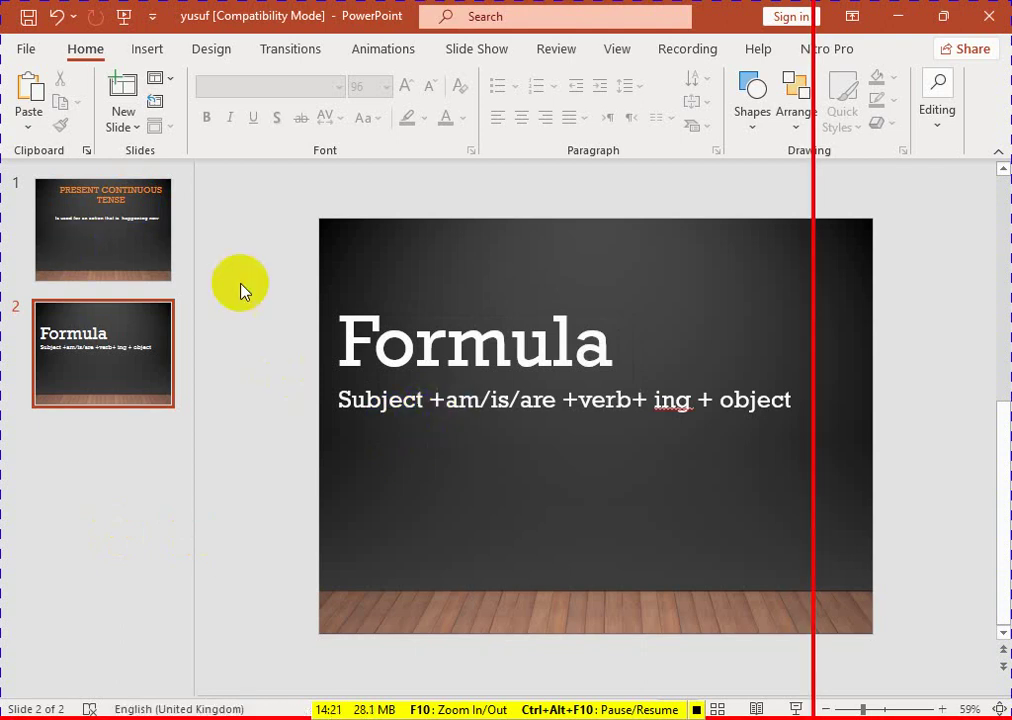
pyautogui.click(410, 350)
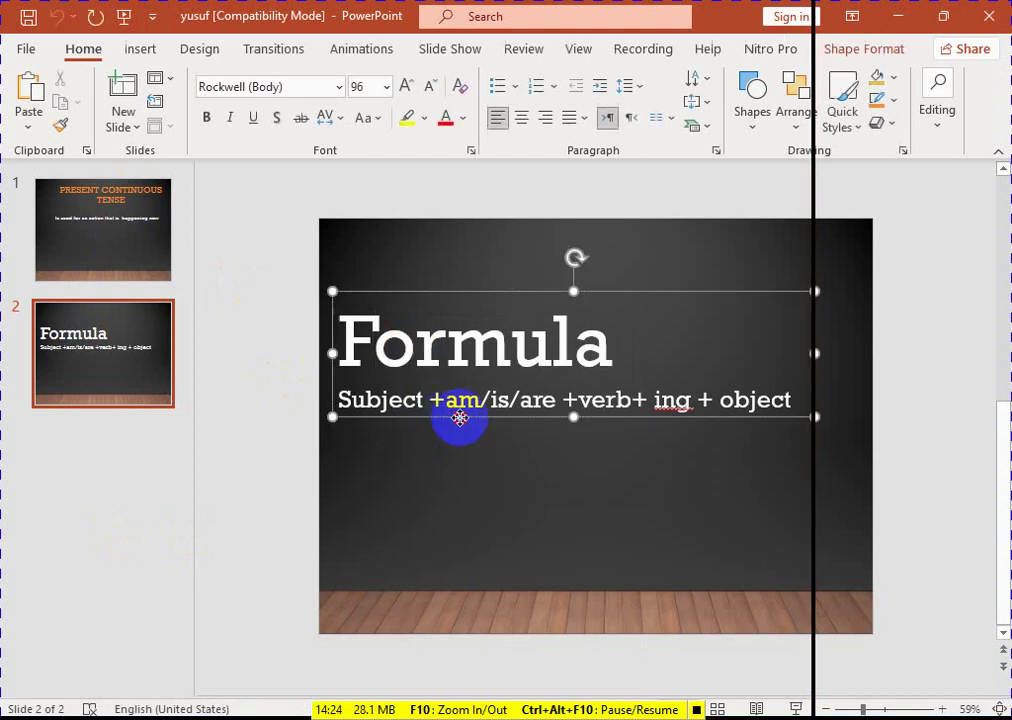
# Paste a copy of the Formula block below the original and retitle its heading 'Examples'
pyautogui.moveTo(452, 418); pyautogui.dragTo(482, 359)
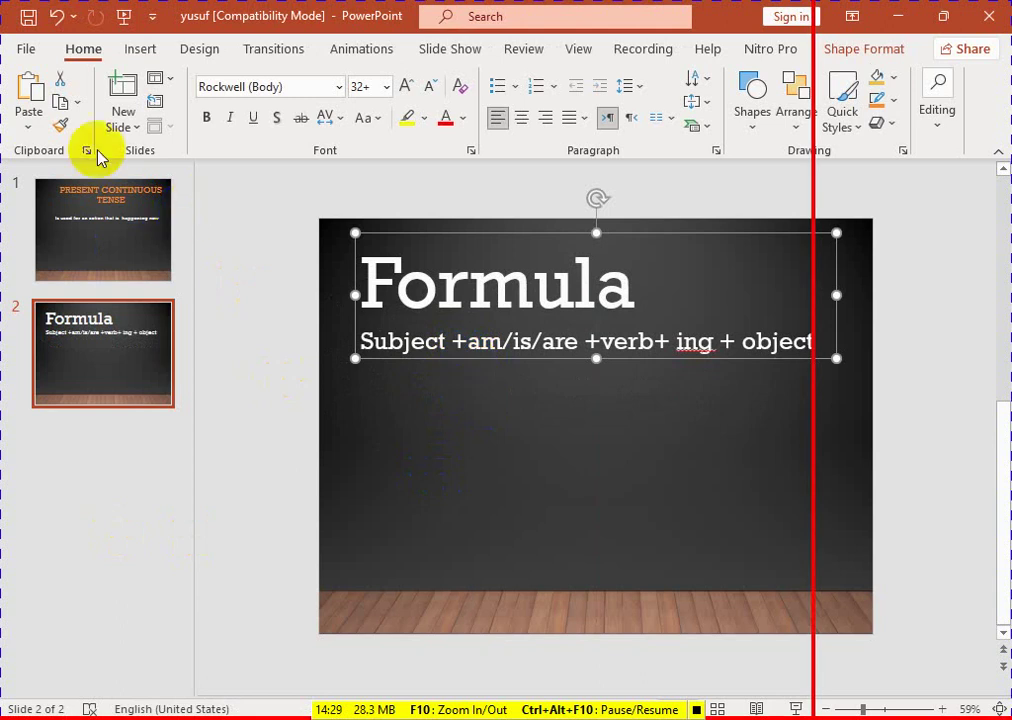
pyautogui.click(15, 80)
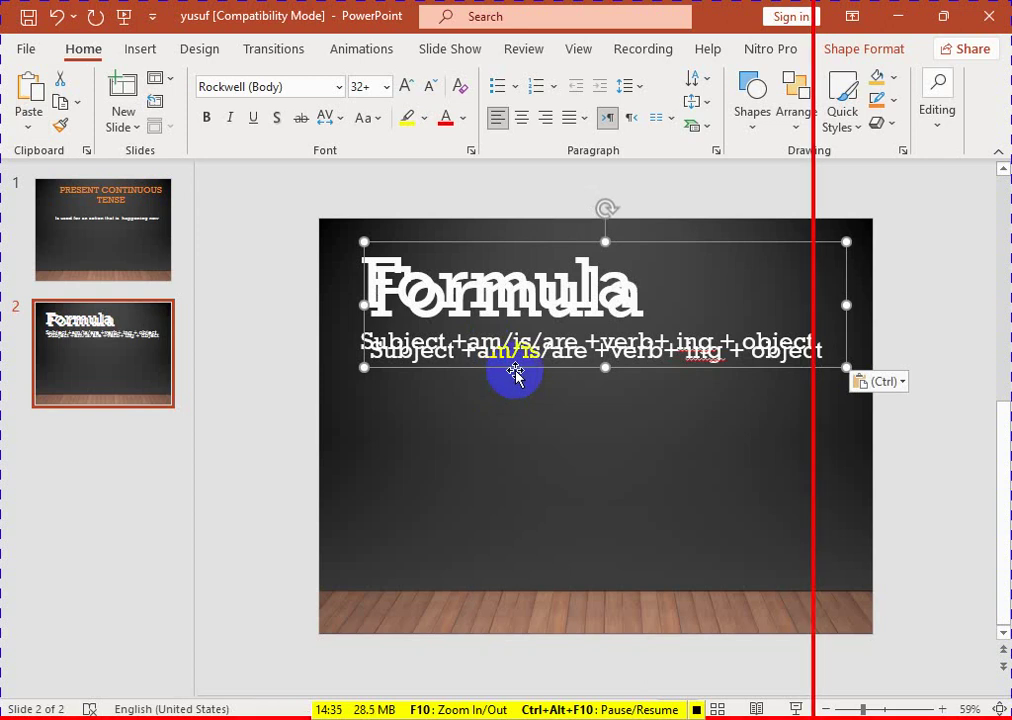
pyautogui.moveTo(515, 373)
pyautogui.mouseDown()
pyautogui.moveTo(517, 512)
pyautogui.moveTo(510, 470)
pyautogui.mouseUp()
pyautogui.doubleClick(490, 416)
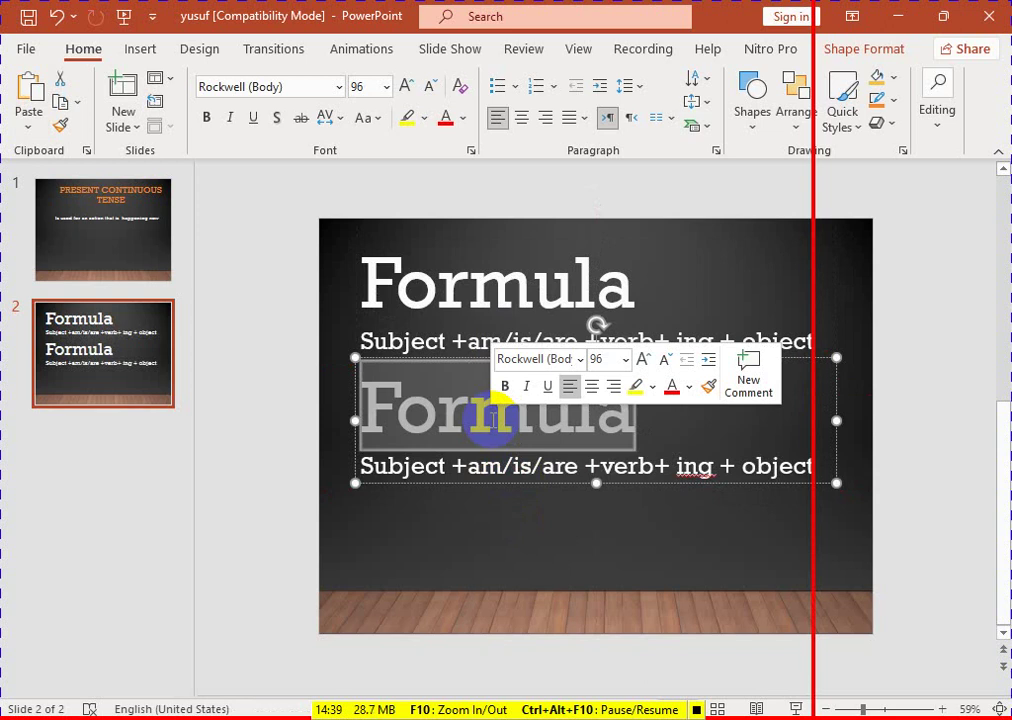
pyautogui.write('exam')
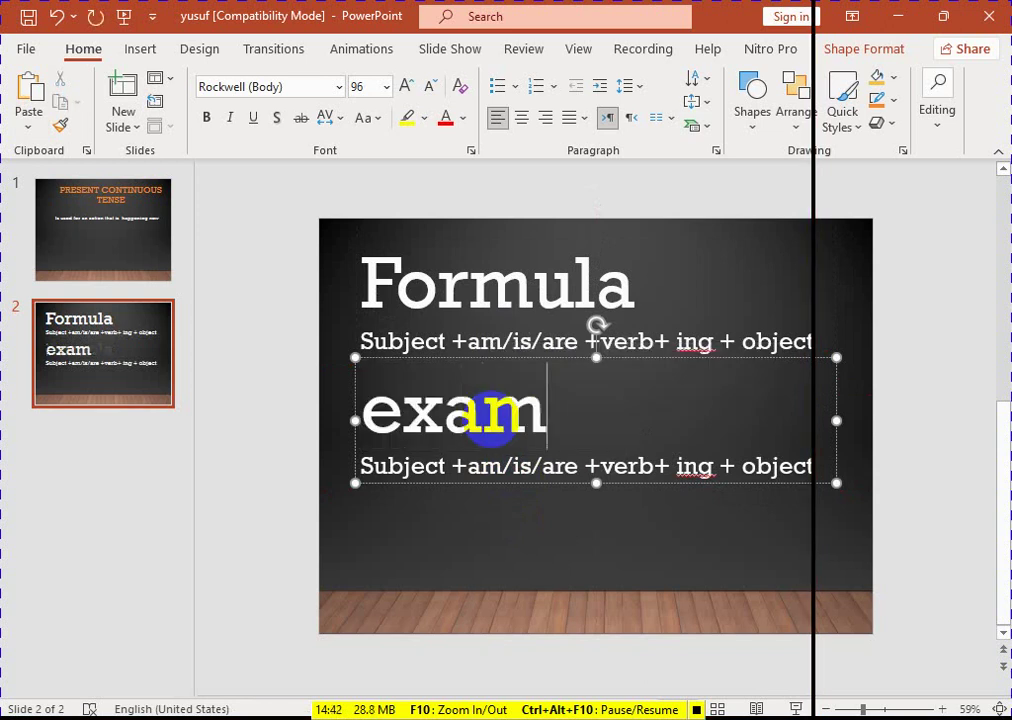
pyautogui.write('ple')
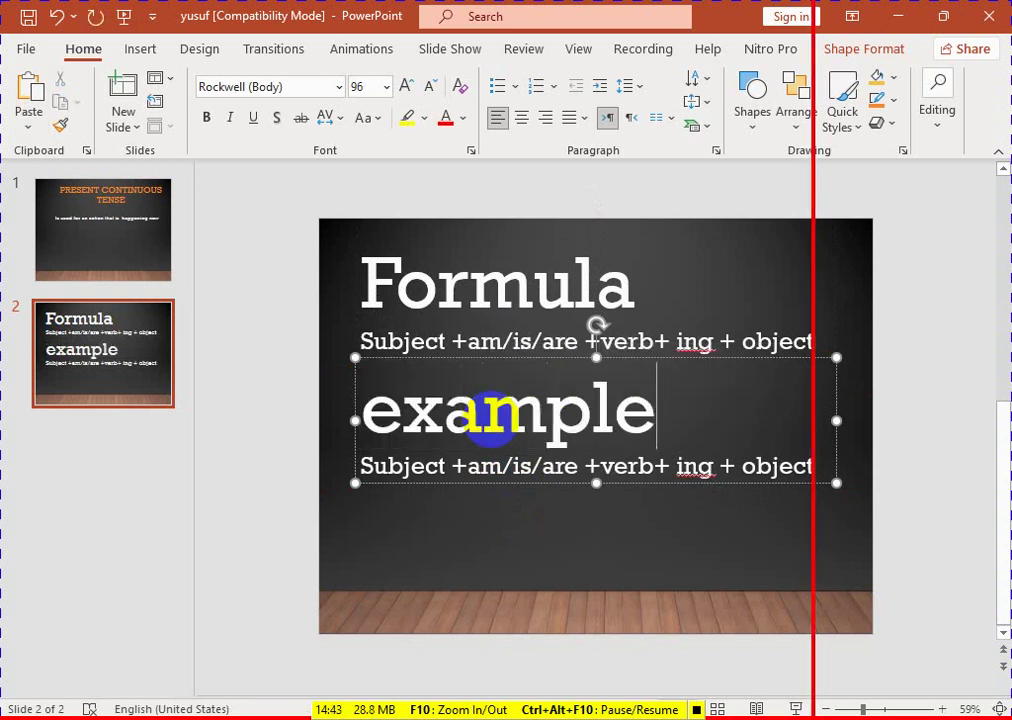
pyautogui.write('s')
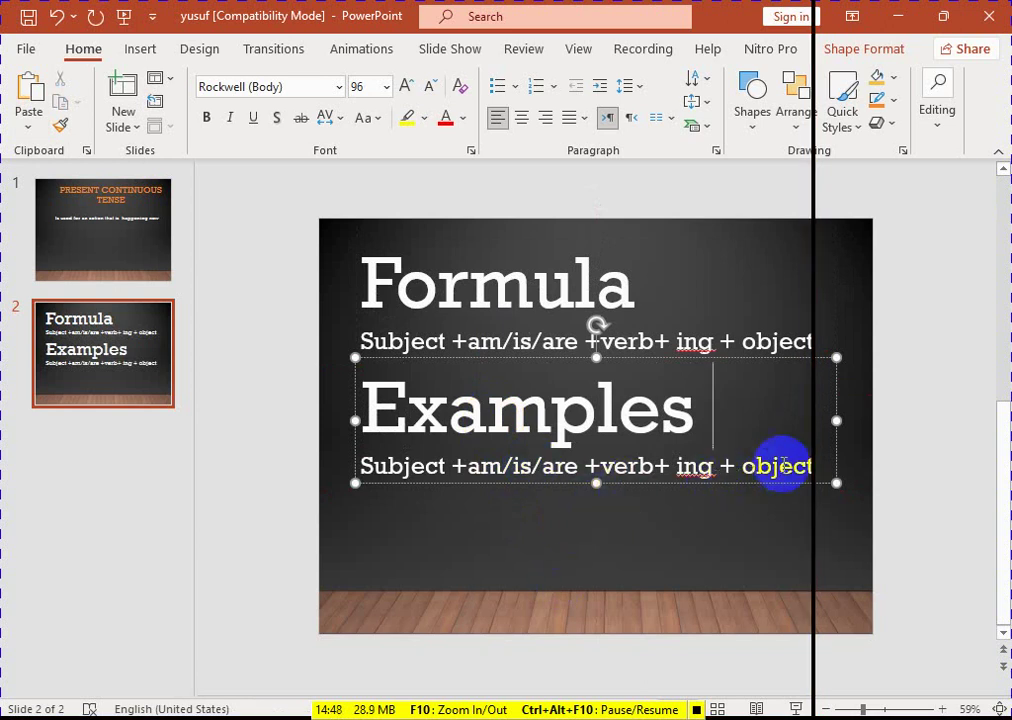
# Replace the copied formula line under Examples with two lines reading '1=' and '2='
pyautogui.moveTo(361, 464)
pyautogui.mouseDown()
pyautogui.moveTo(665, 507)
pyautogui.moveTo(808, 513)
pyautogui.mouseUp()
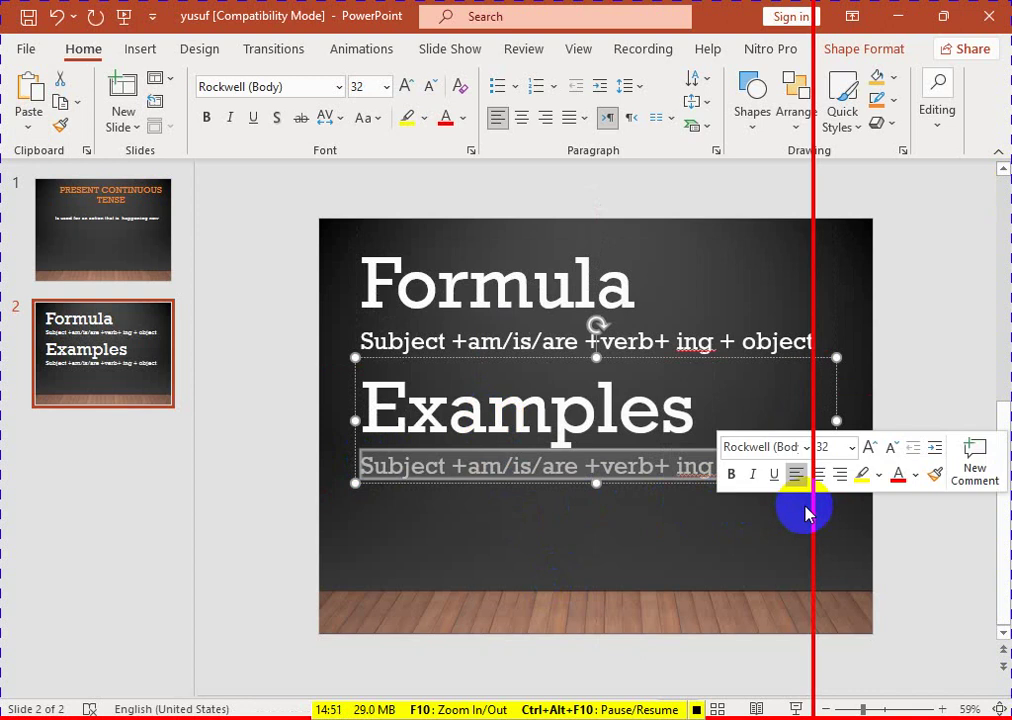
pyautogui.write('1')
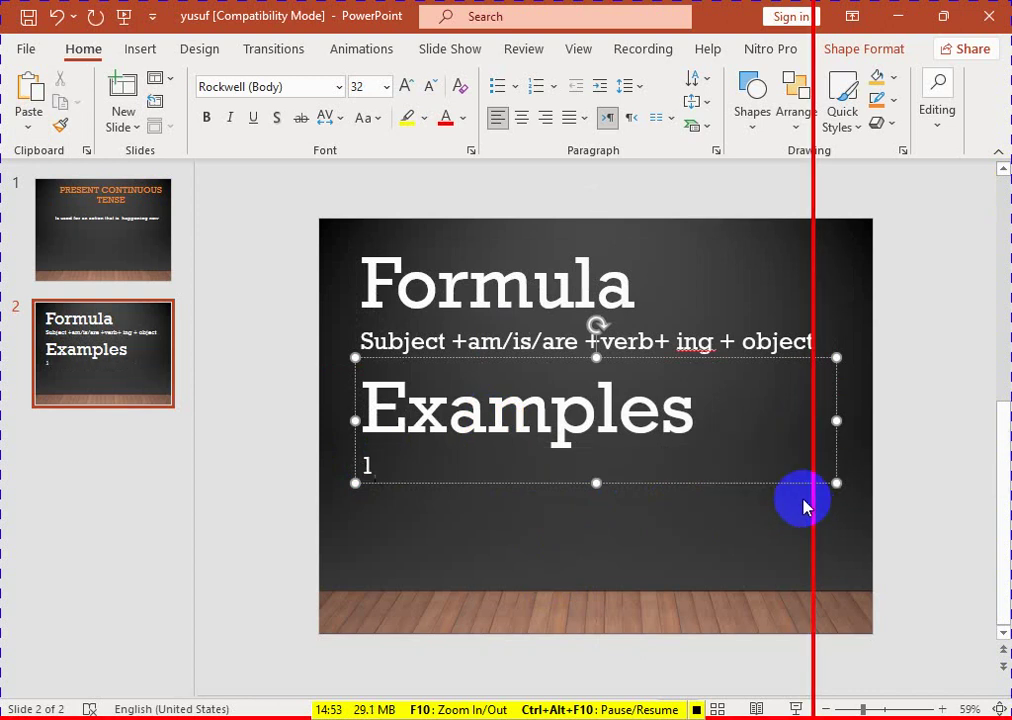
pyautogui.click(803, 507)
pyautogui.click(444, 463)
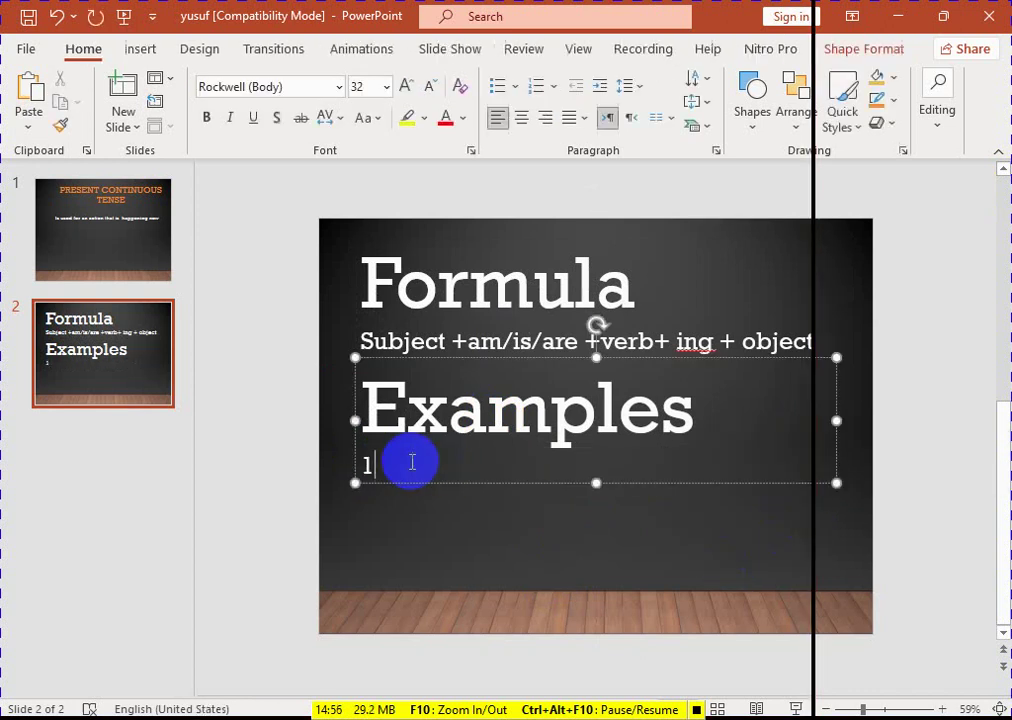
pyautogui.press('Return')
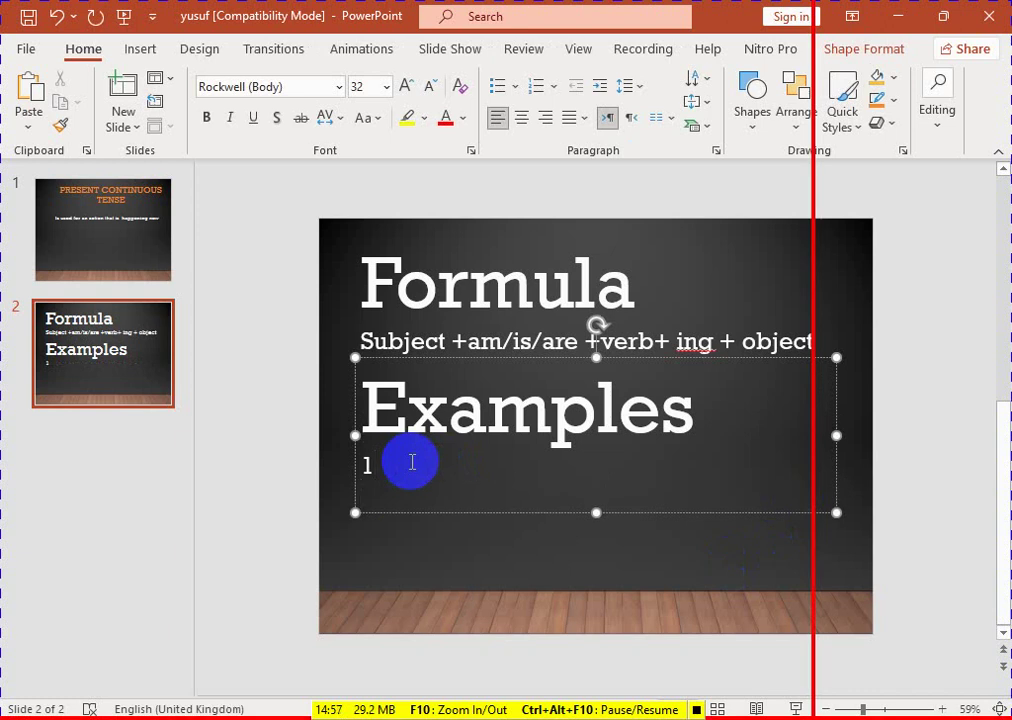
pyautogui.write('2')
pyautogui.click(396, 467)
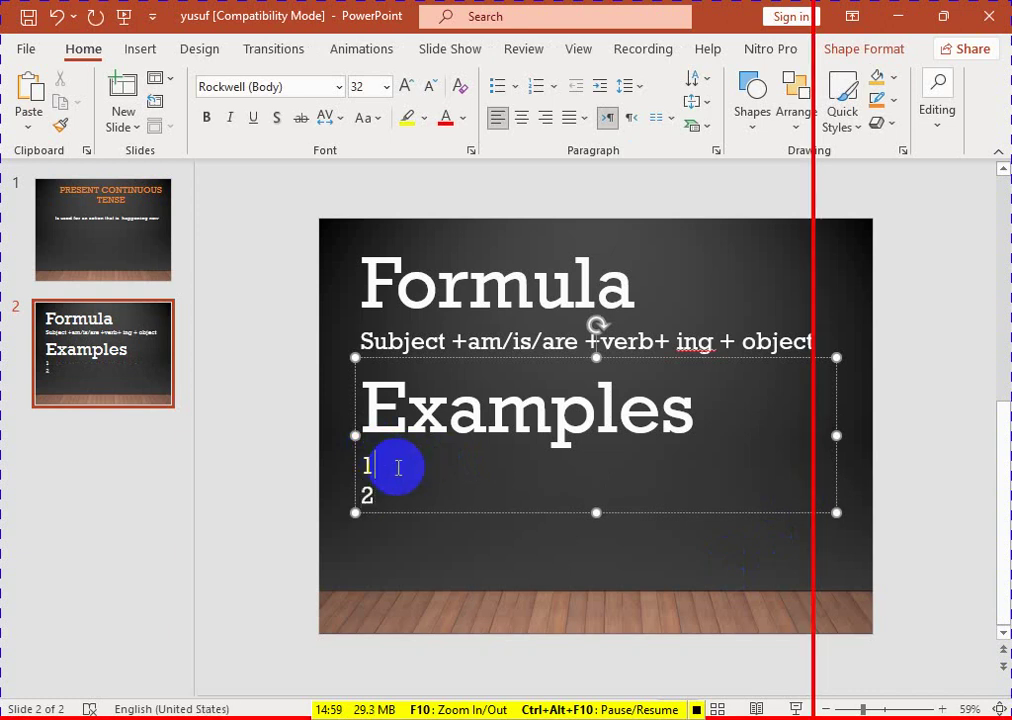
pyautogui.write('=')
pyautogui.click(387, 497)
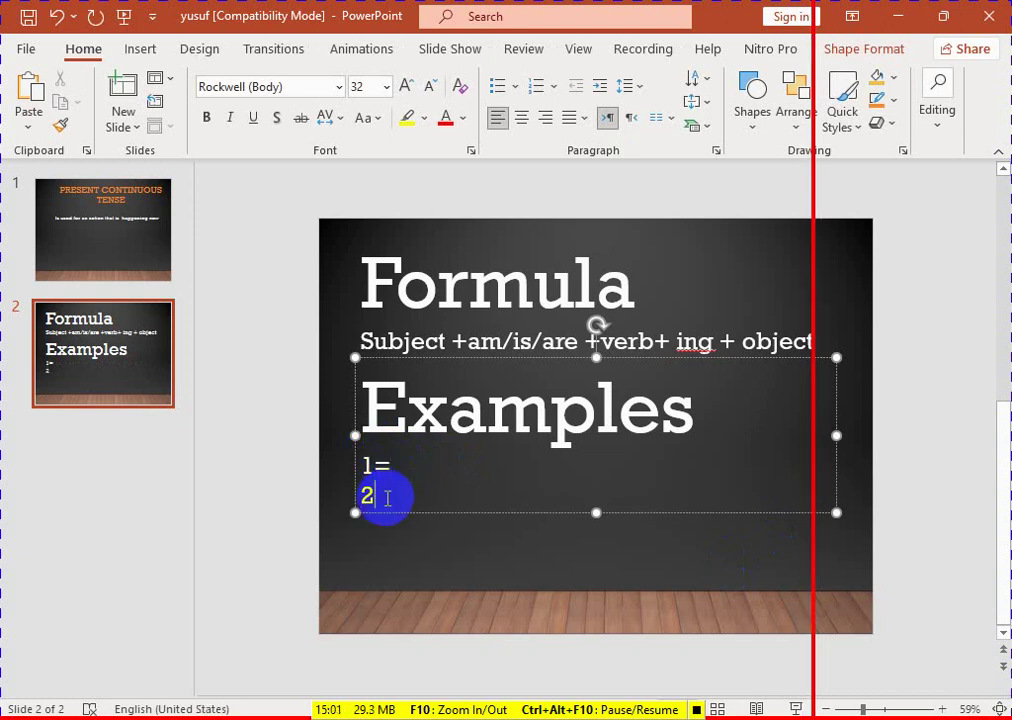
pyautogui.write('=')
pyautogui.click(400, 544)
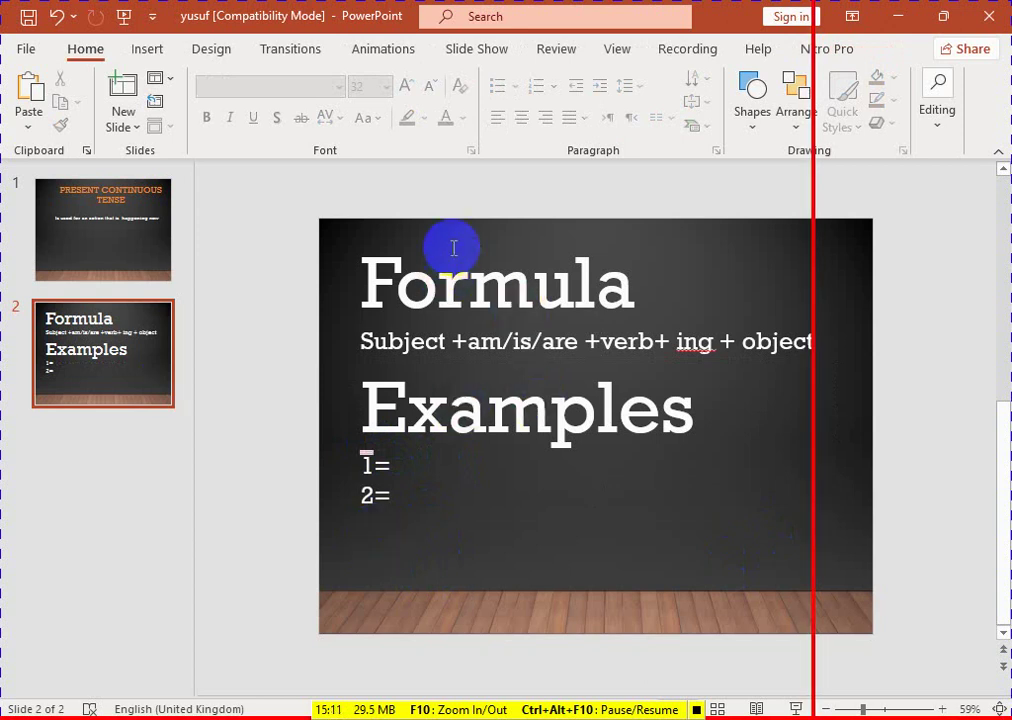
pyautogui.click(472, 278)
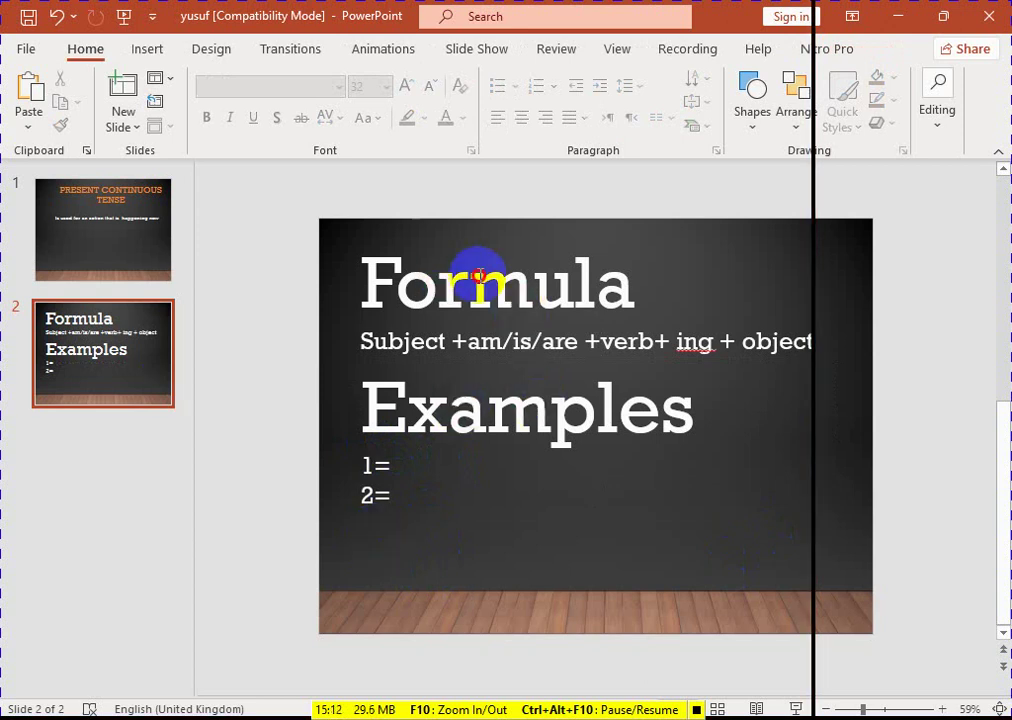
# Cut the Formula block from slide 2 and paste it on slide 1 below the definition
pyautogui.click(558, 233)
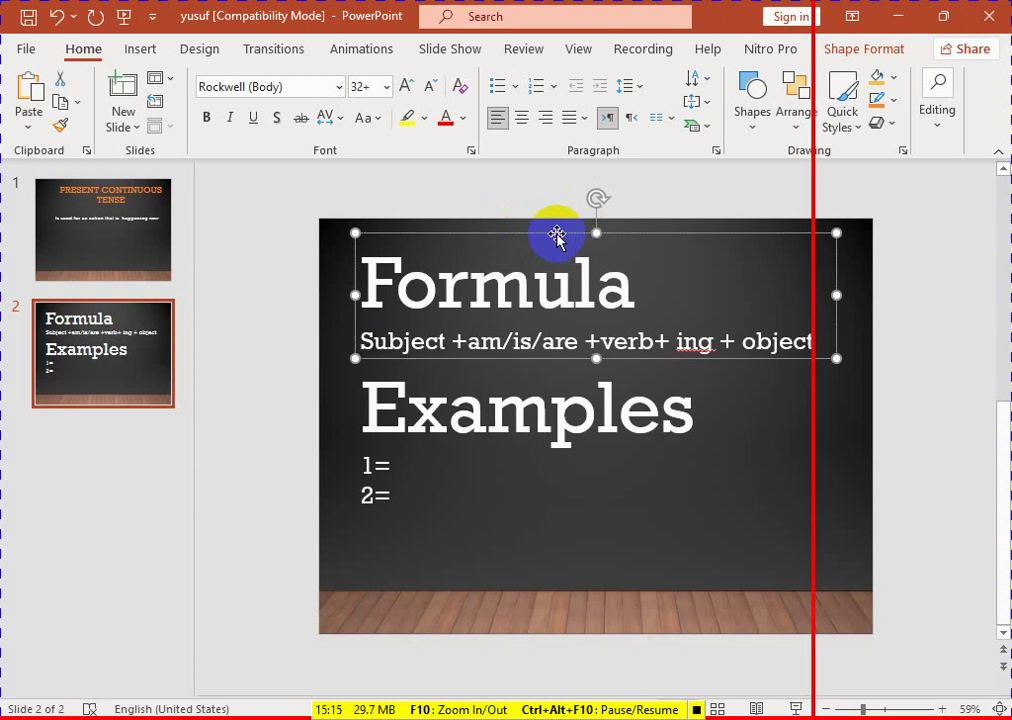
pyautogui.click(59, 82)
pyautogui.click(107, 250)
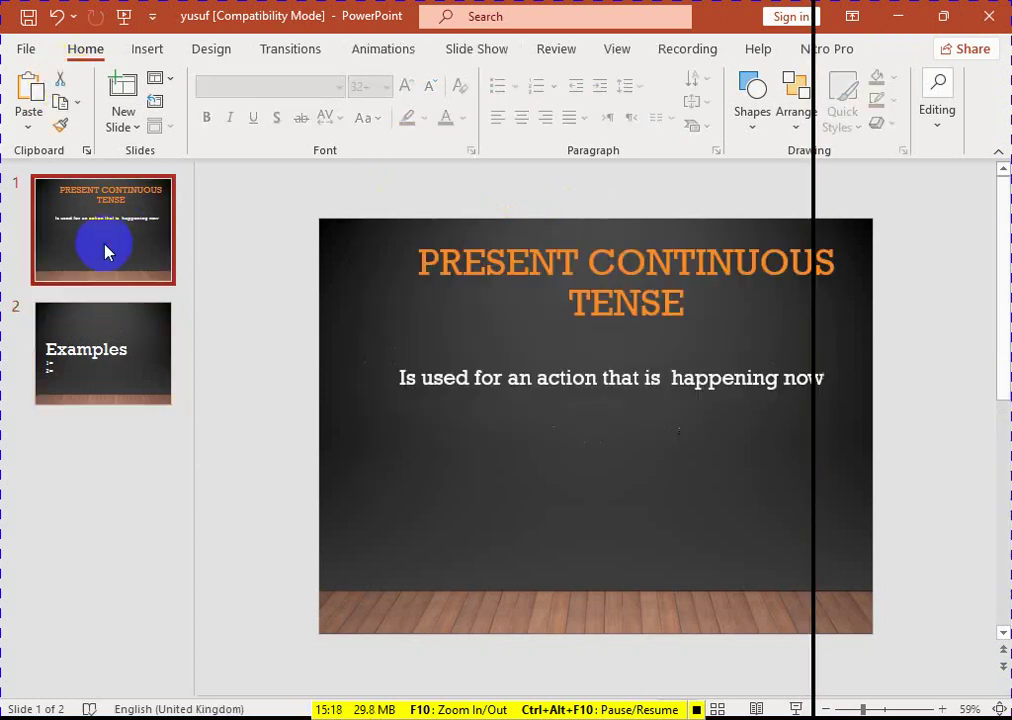
pyautogui.click(448, 492)
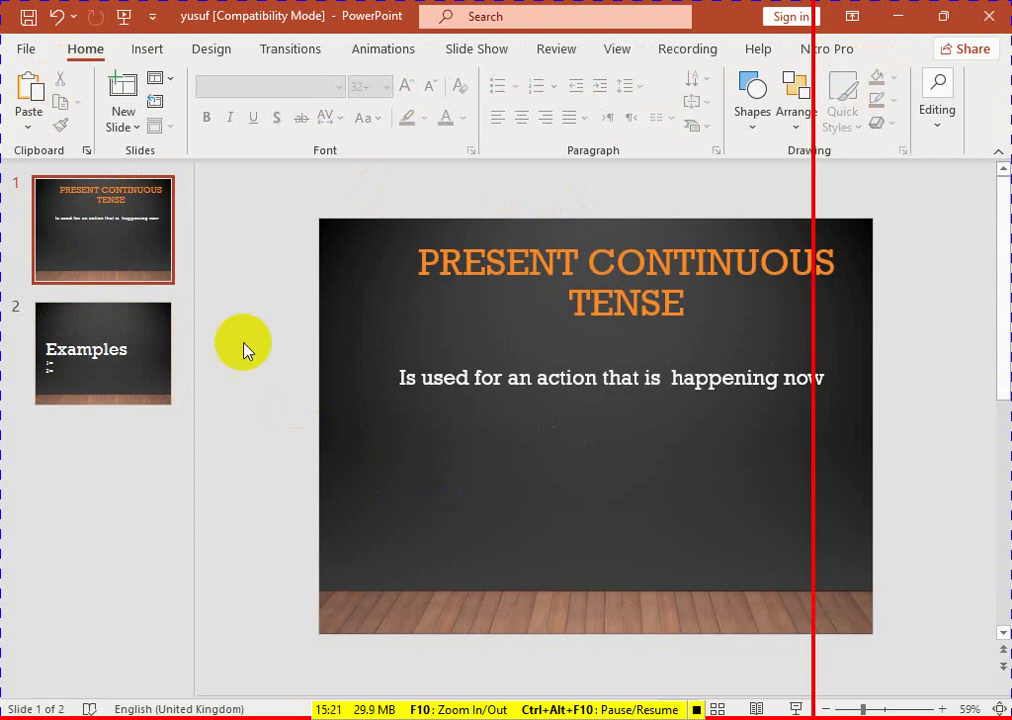
pyautogui.click(28, 92)
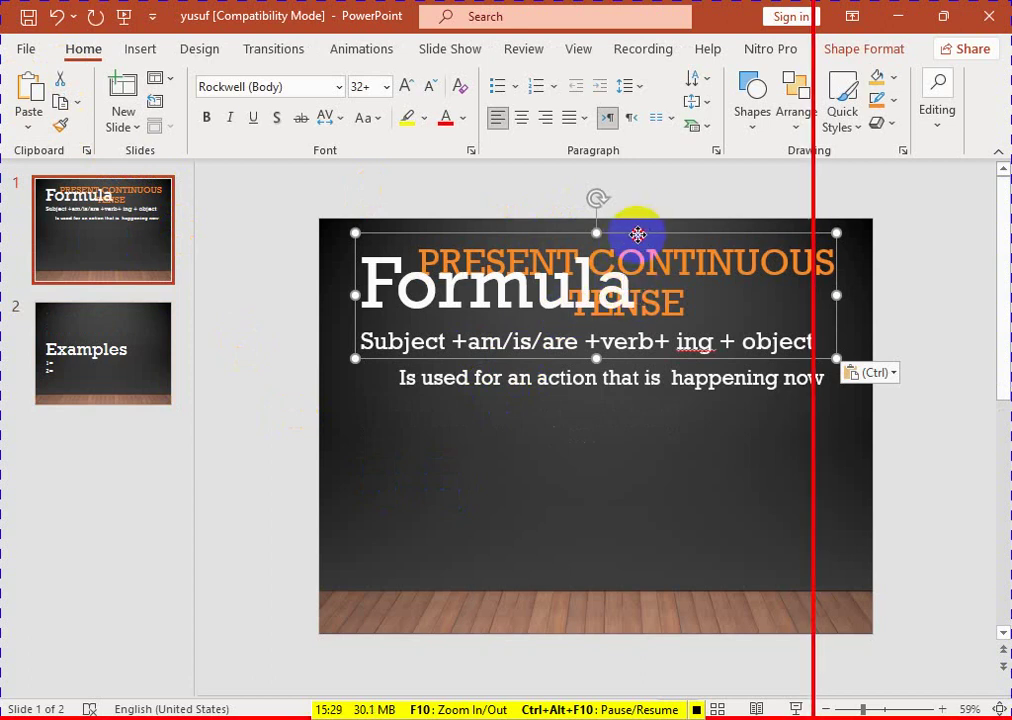
pyautogui.moveTo(638, 234); pyautogui.dragTo(642, 410)
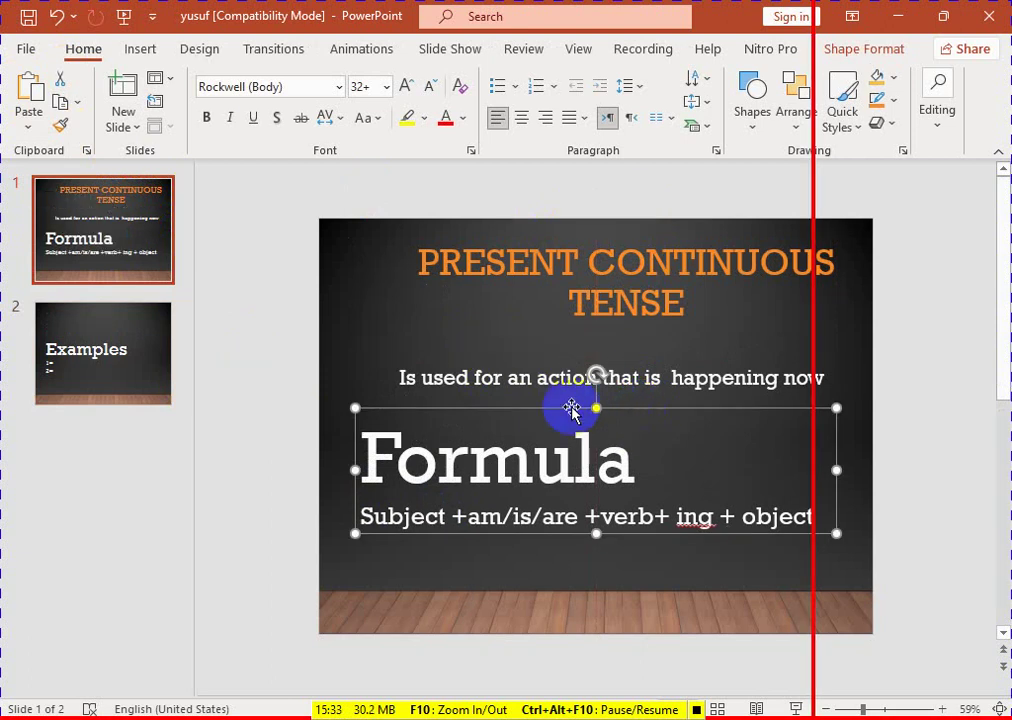
pyautogui.click(68, 363)
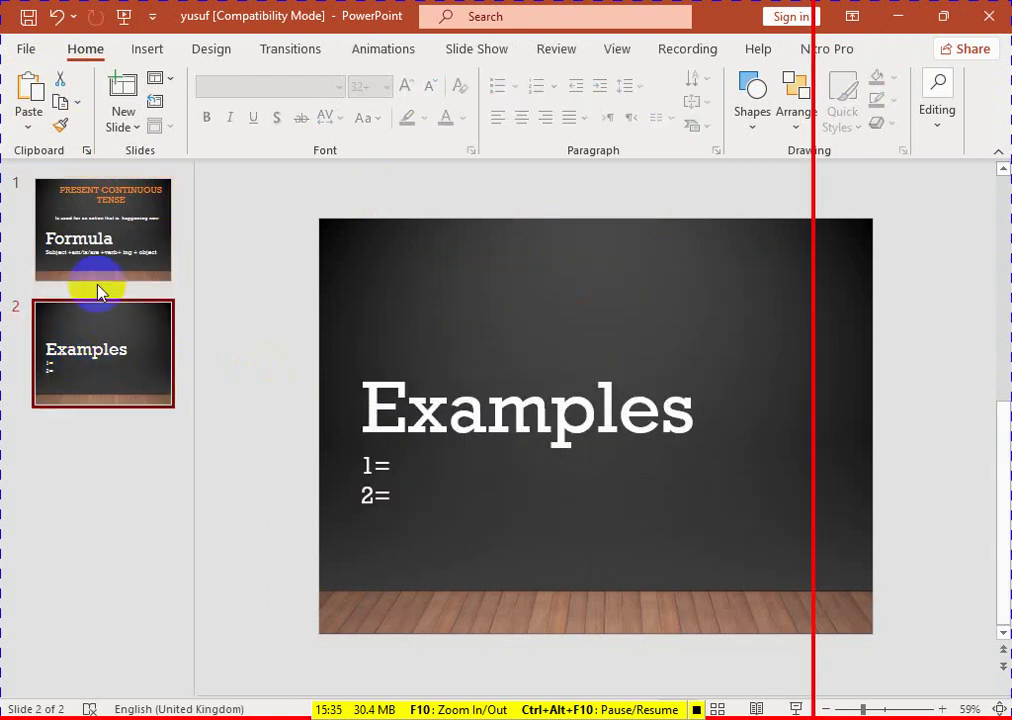
pyautogui.click(99, 275)
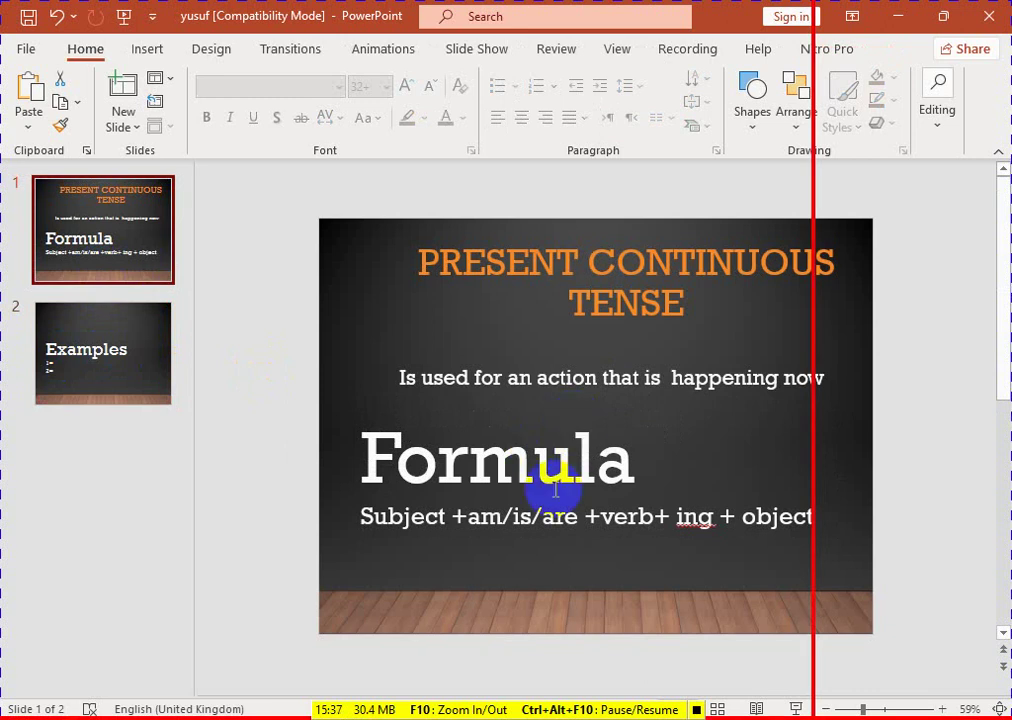
pyautogui.click(117, 336)
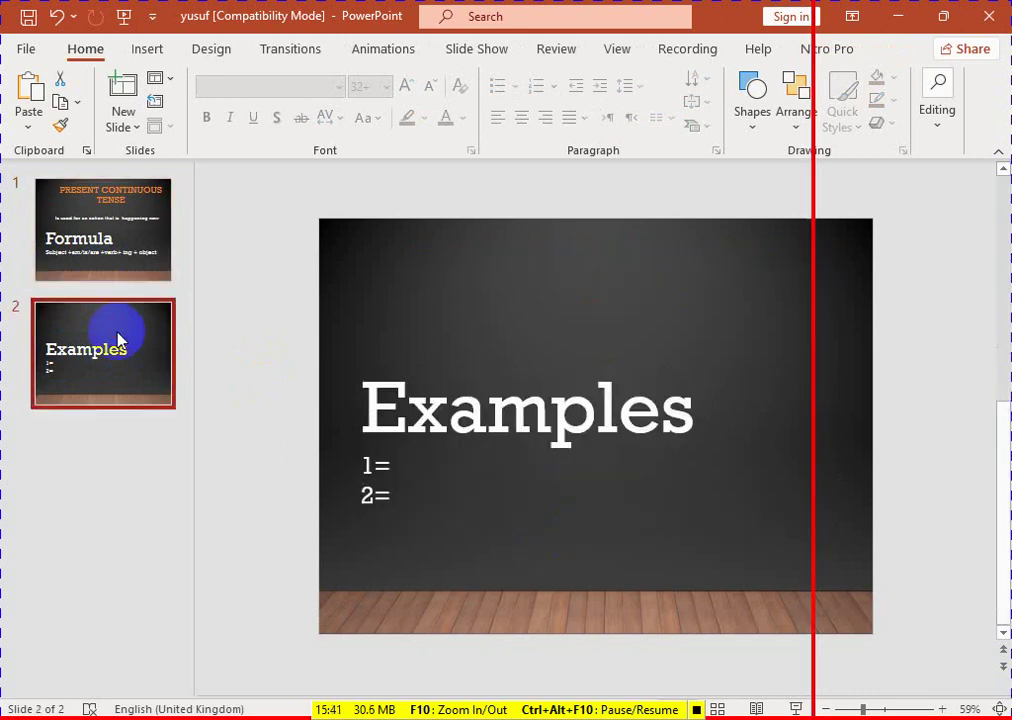
# Move the Examples block with its 1= and 2= lines near slide 2's top, then return to slide 1
pyautogui.click(501, 377)
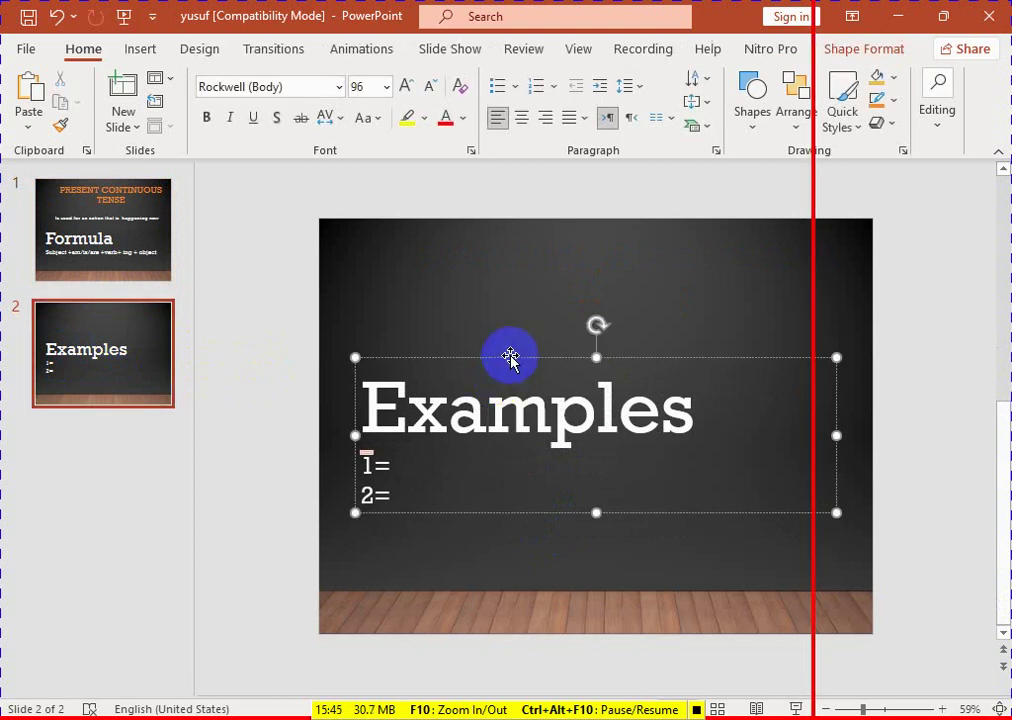
pyautogui.moveTo(510, 356); pyautogui.dragTo(524, 232)
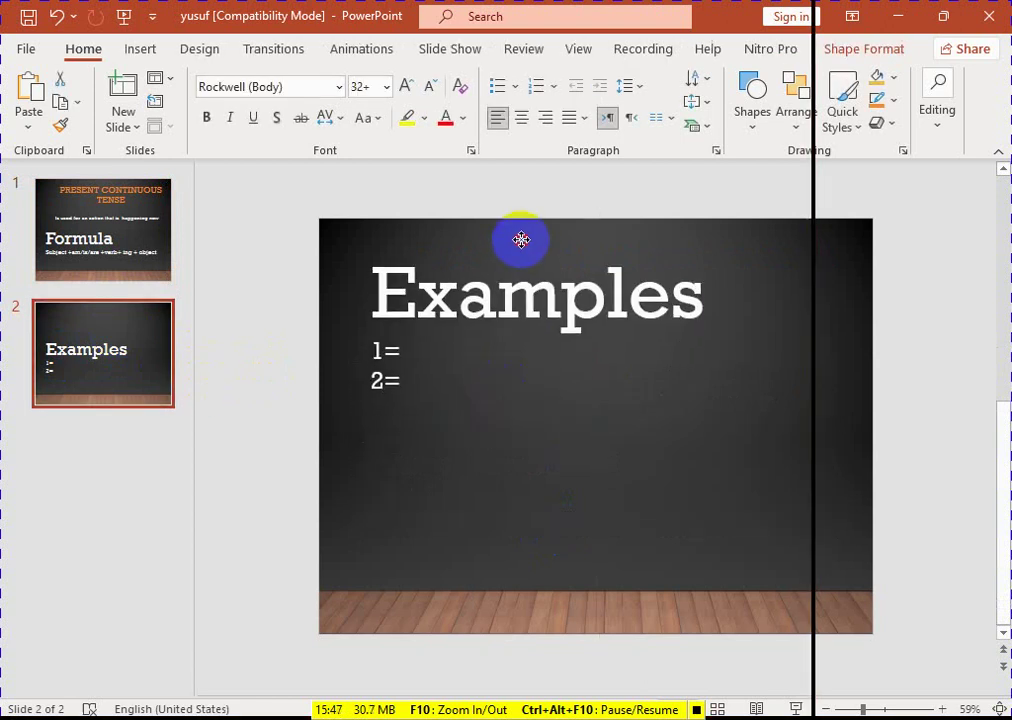
pyautogui.click(146, 474)
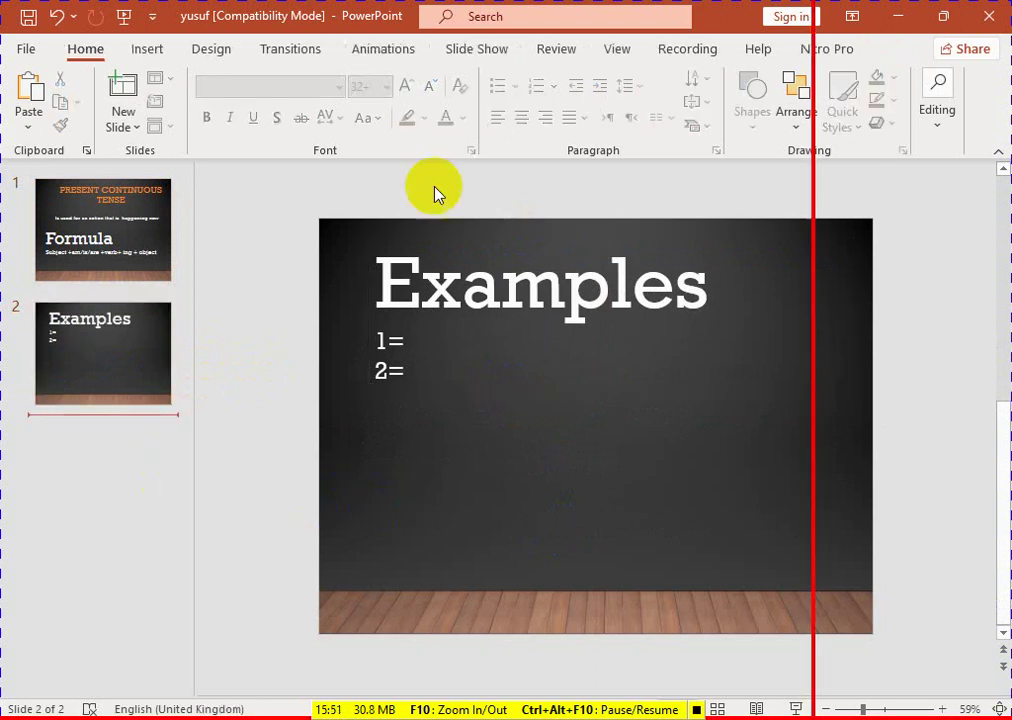
pyautogui.click(127, 254)
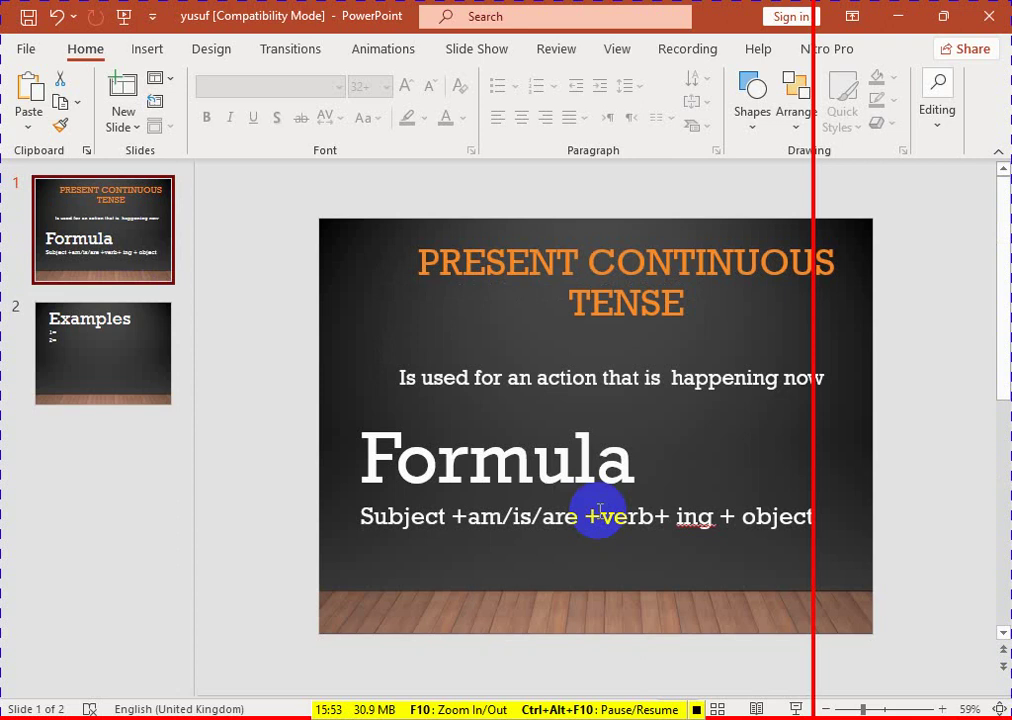